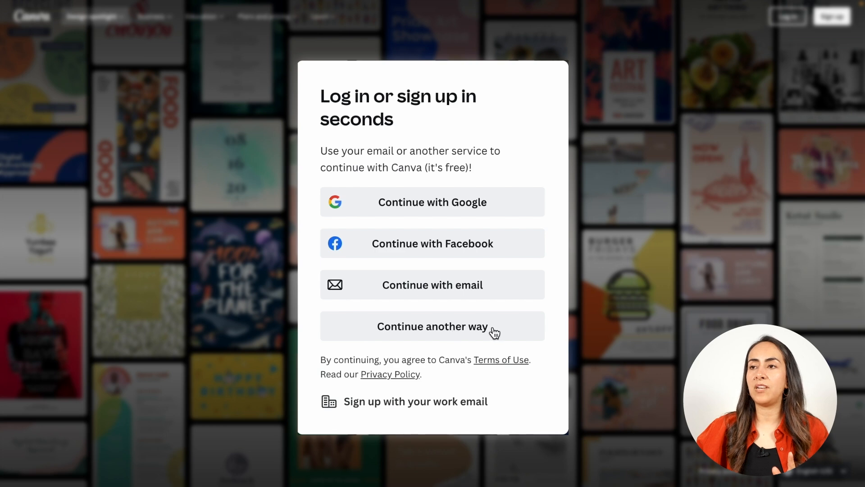
View the additional ways to log in and return to the main login options
click(423, 325)
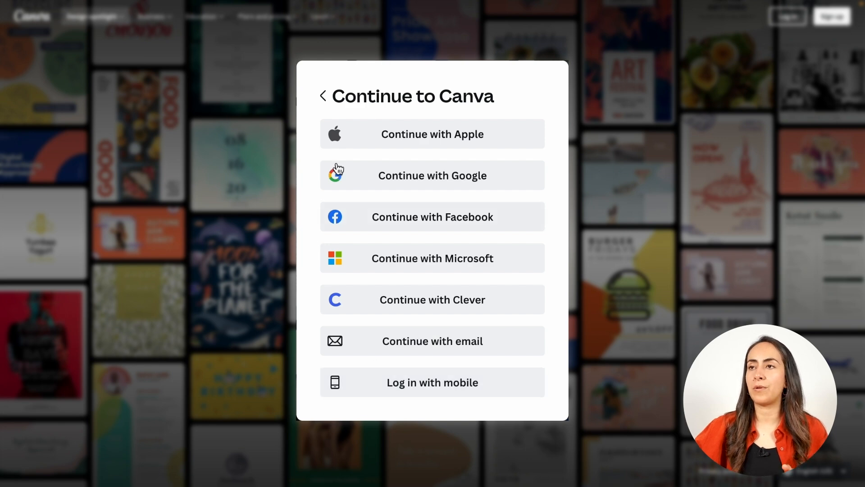
click(323, 95)
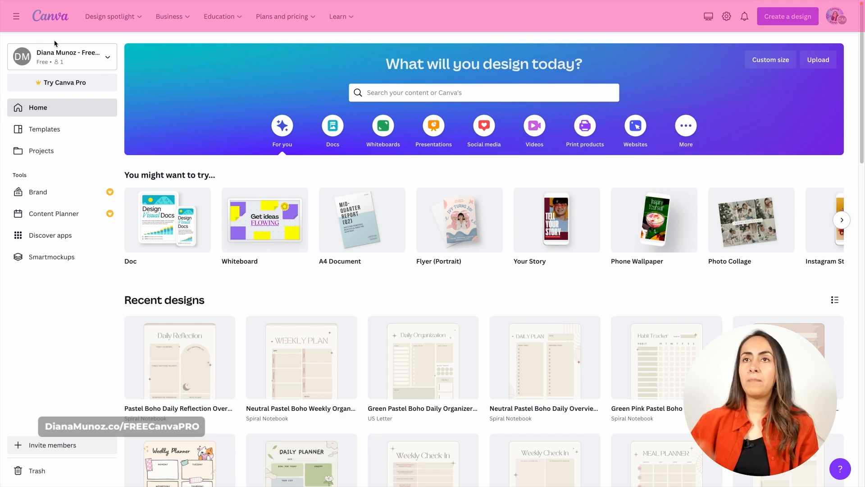
Look through the site's Design spotlight, Business, Education, Plans and pricing, and Learn sections
mouse_move(91, 20)
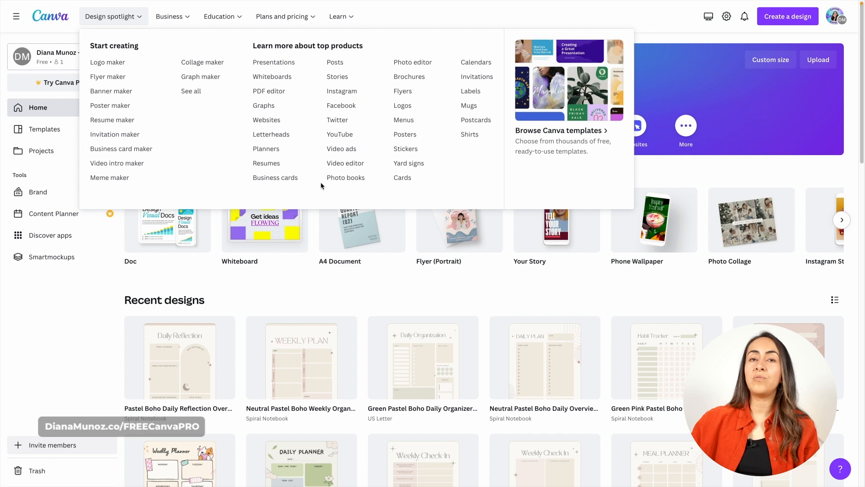
mouse_move(168, 20)
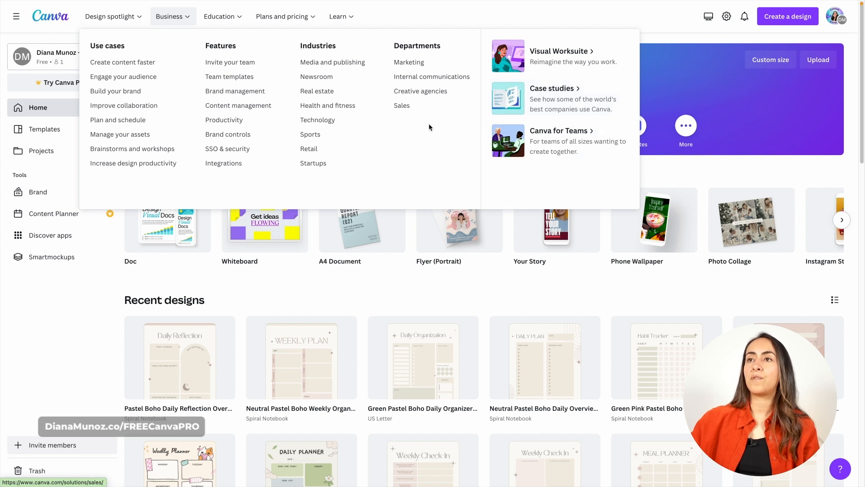
mouse_move(229, 27)
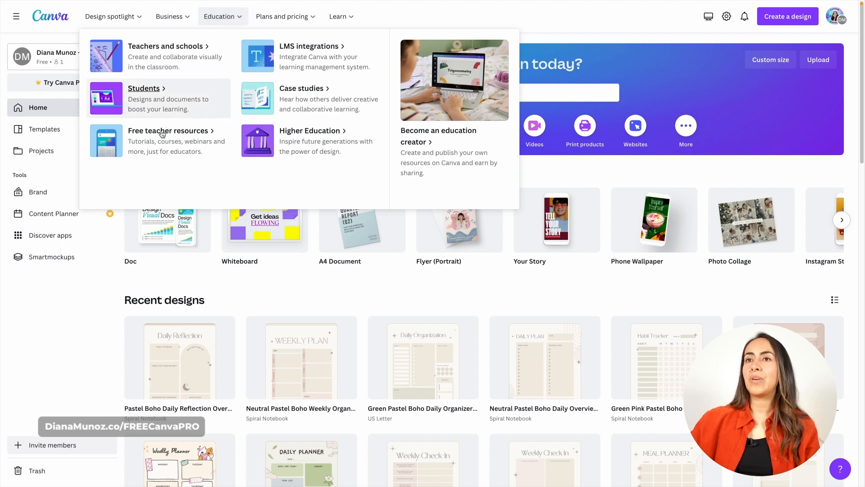
mouse_move(280, 18)
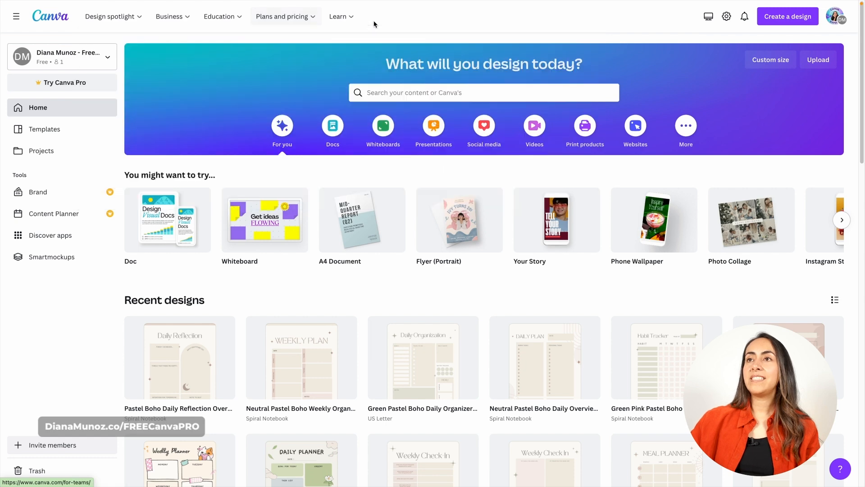
click(341, 17)
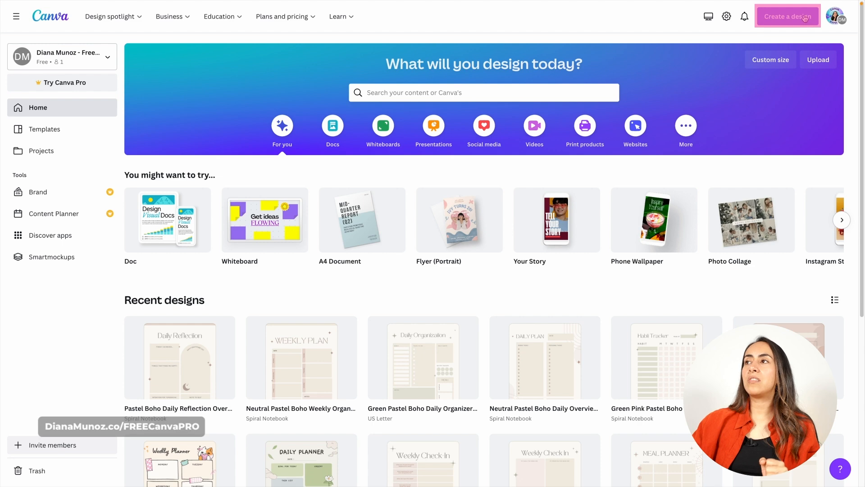
Search the new-design formats for "instagram" and for "youtube", and clear the search
click(805, 19)
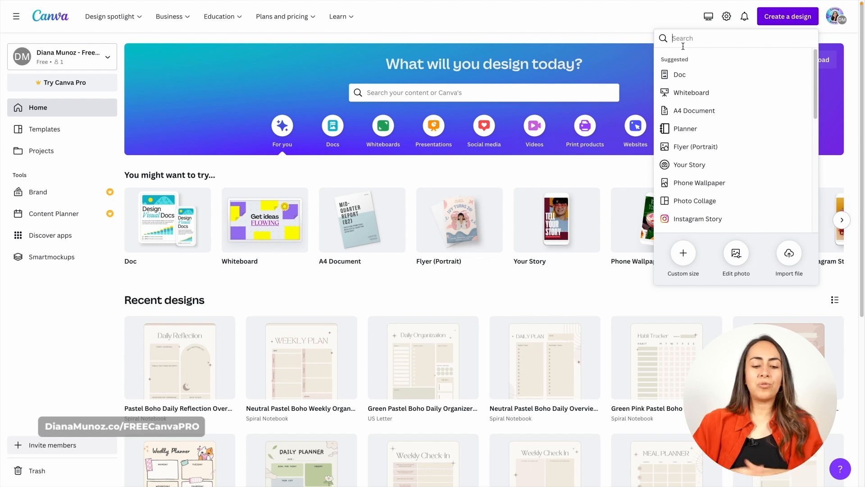
text(instagra)
text(m)
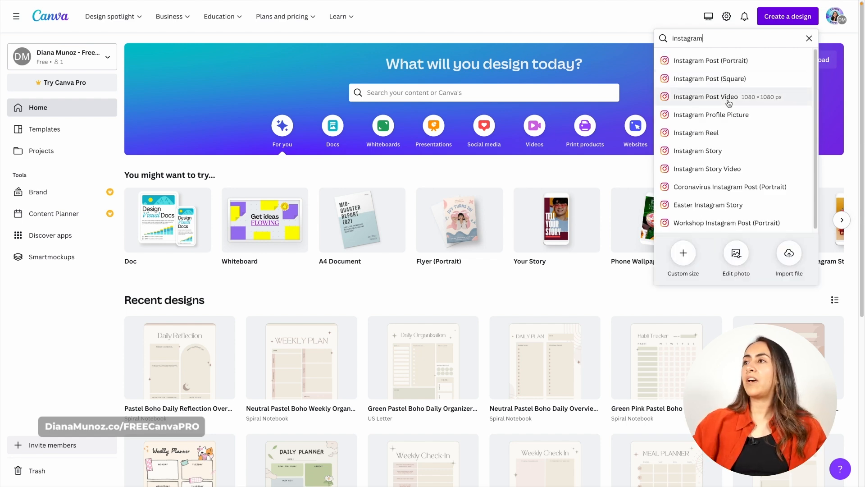
double_click(730, 43)
text(youtube)
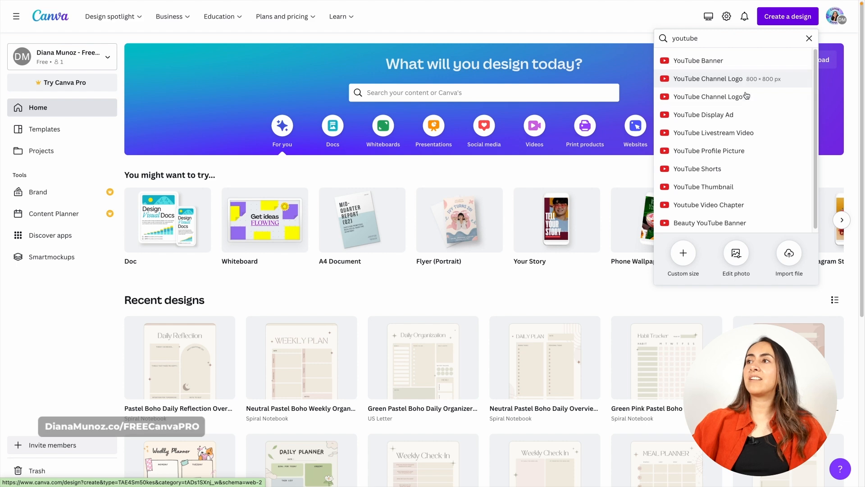
click(810, 39)
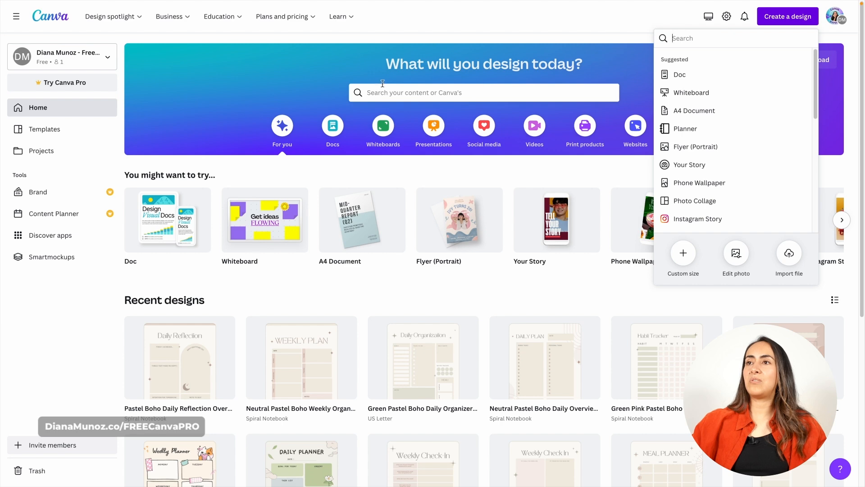
Check the measurement units offered for a custom-size design, and close the design creation list
click(684, 254)
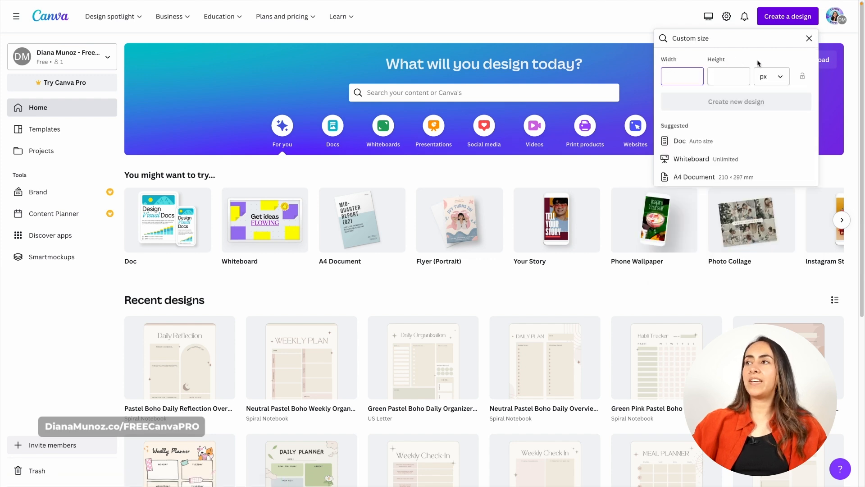
click(781, 76)
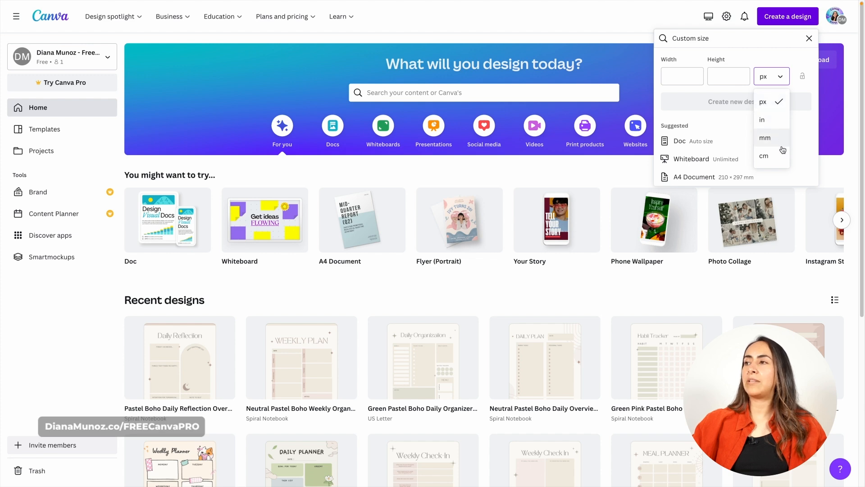
click(807, 39)
click(809, 38)
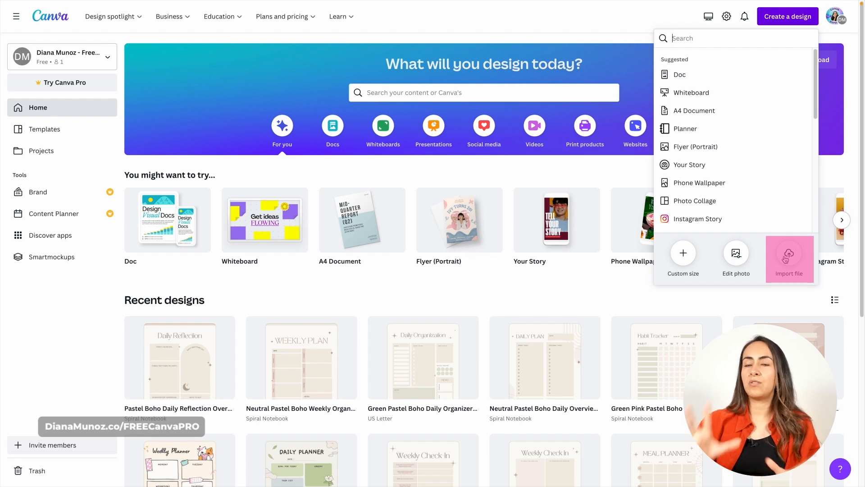
click(827, 32)
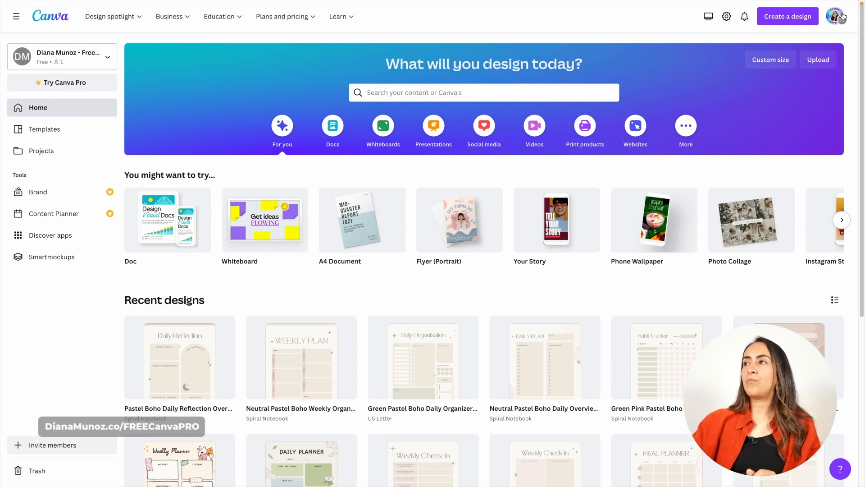
Look at the account options of the profile
click(840, 17)
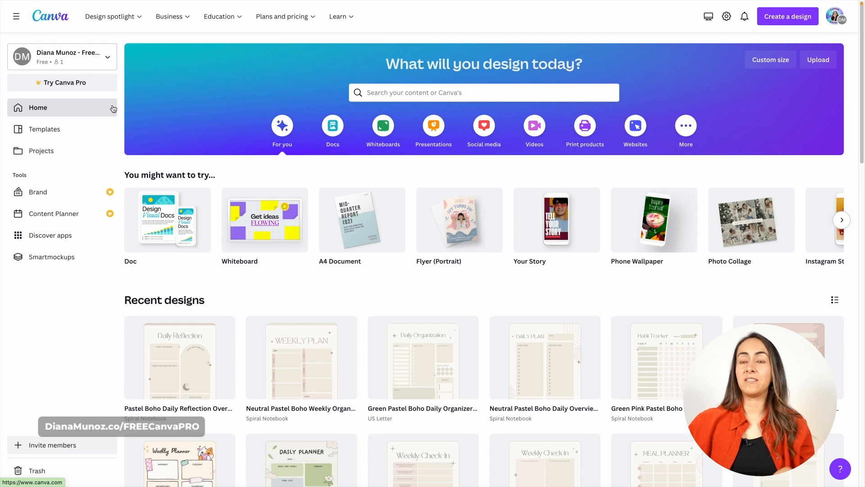
Browse the template library's popular topics and suggestions, and return to the home page
click(58, 135)
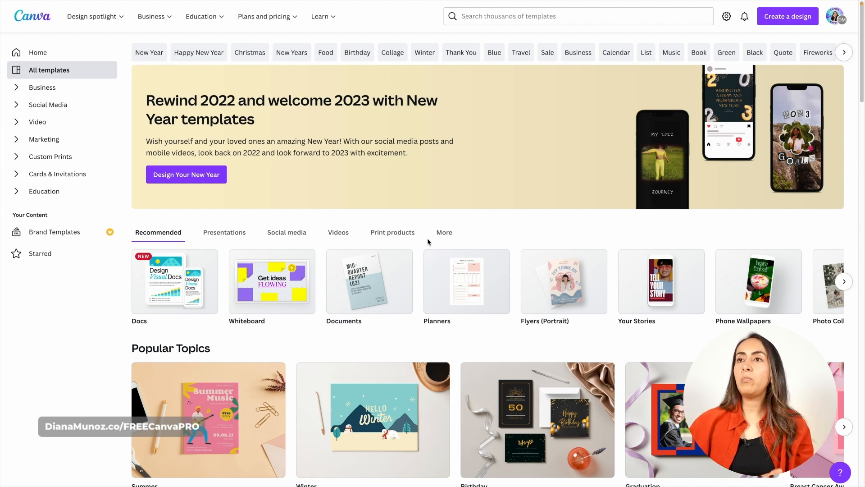
scroll(428, 237, down, 7)
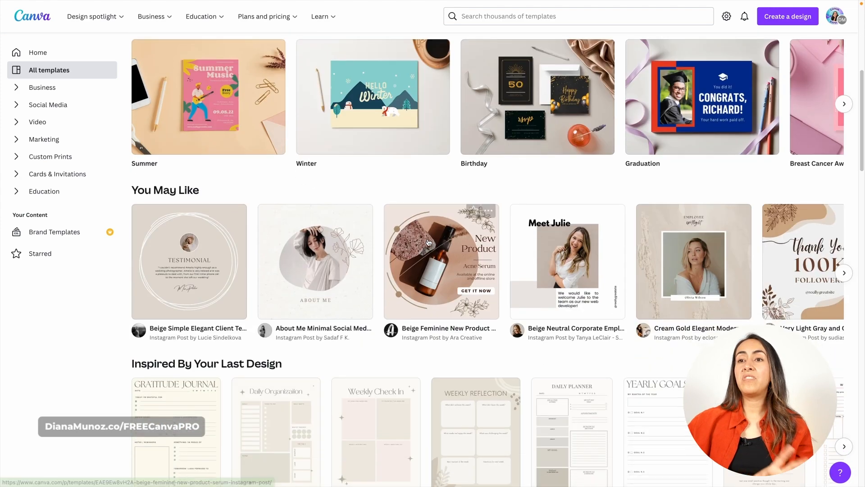
scroll(428, 242, down, 1)
scroll(428, 242, up, 7)
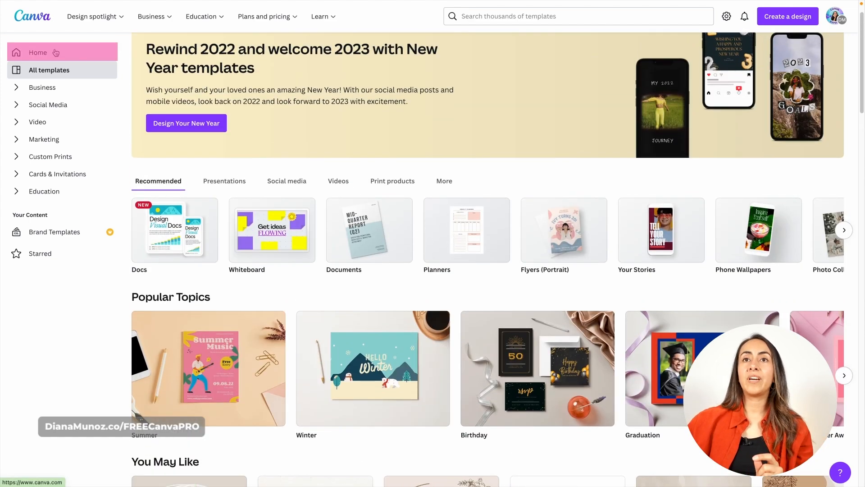
click(54, 52)
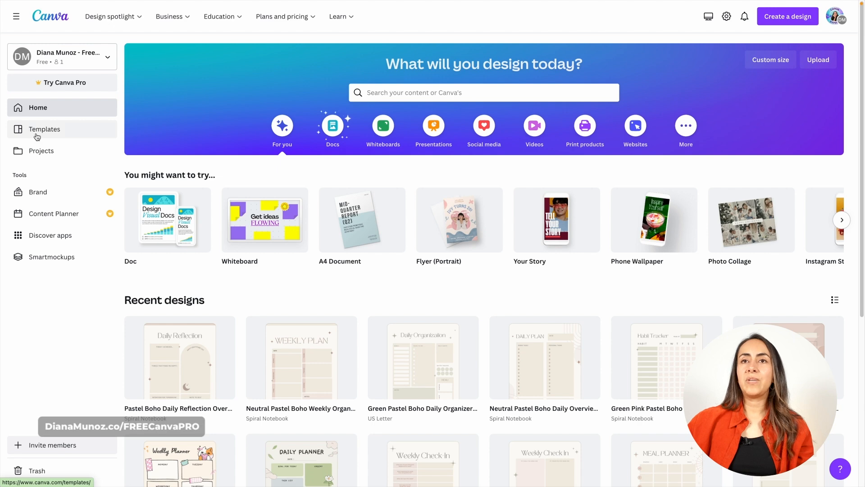
Open the Projects page, and view the list of teams available for switching from the home page
click(38, 151)
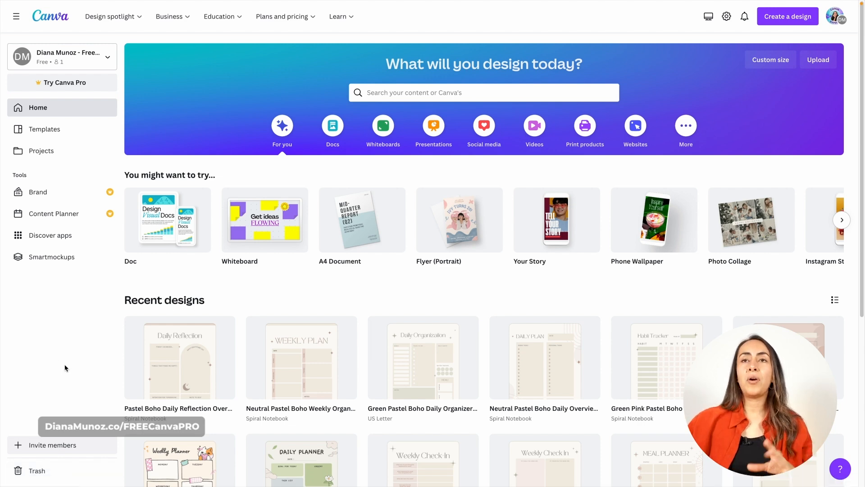
click(111, 59)
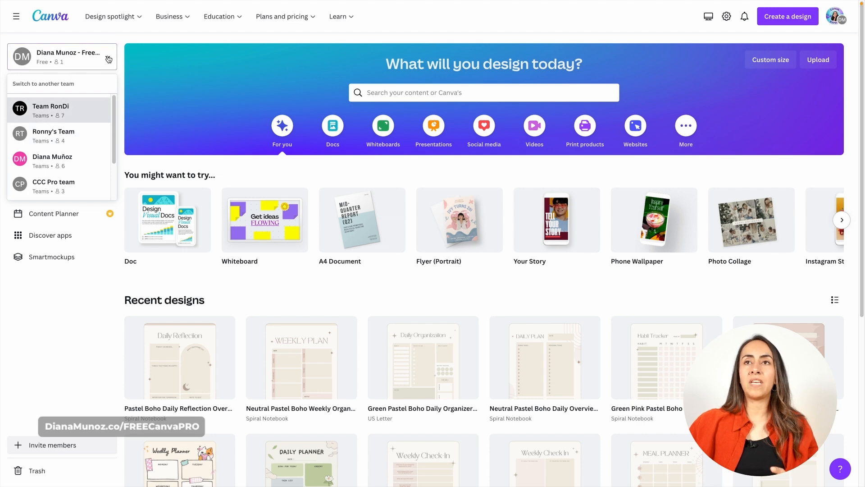
click(164, 77)
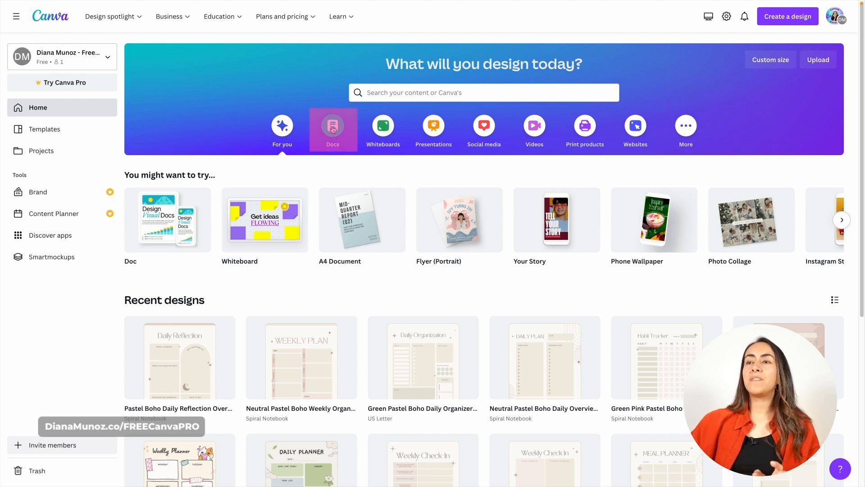
Browse the Docs, Whiteboards, Presentations, Social media, Videos, Print products and Websites design categories
click(333, 129)
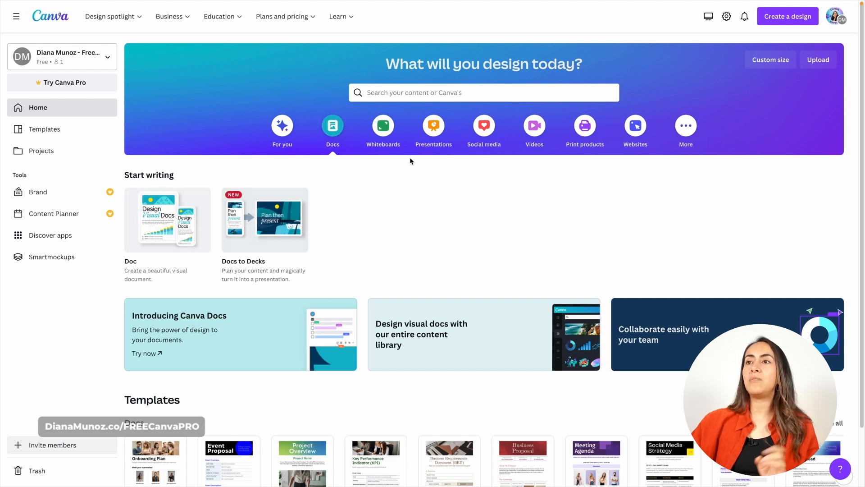
click(390, 132)
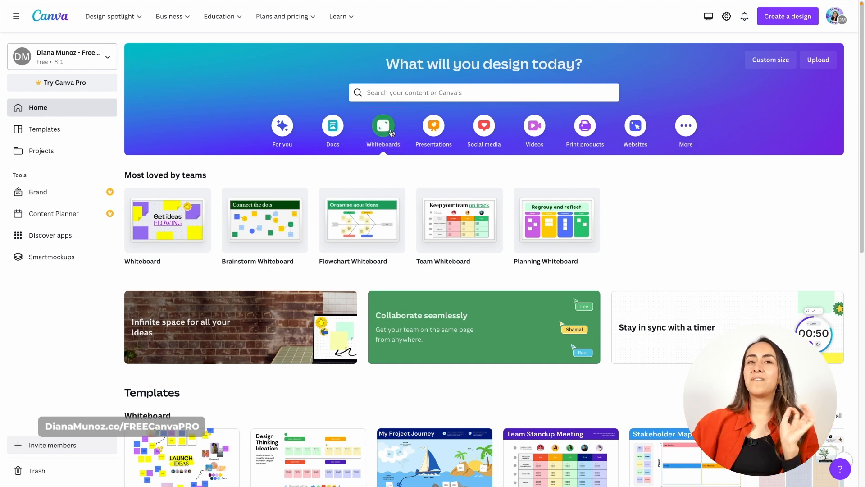
click(438, 129)
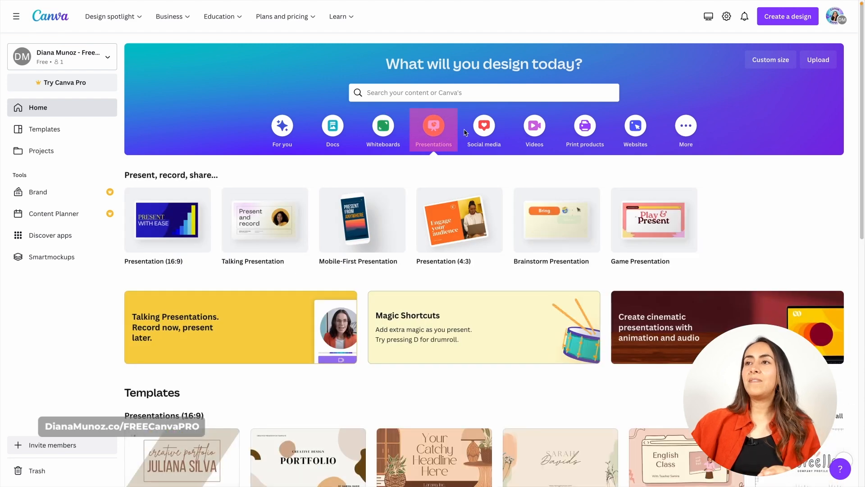
click(487, 142)
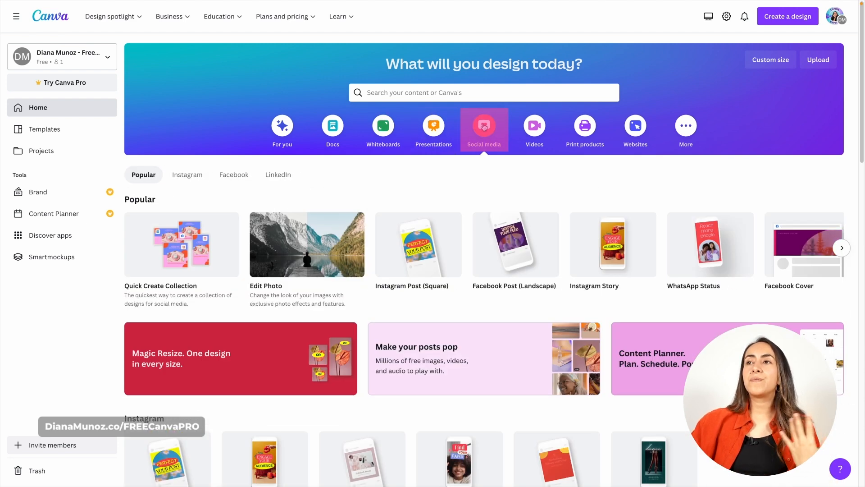
click(535, 128)
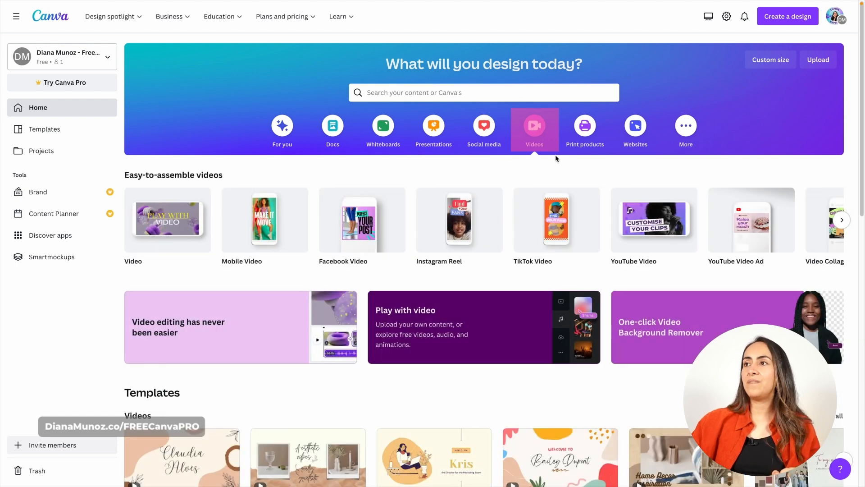
click(594, 120)
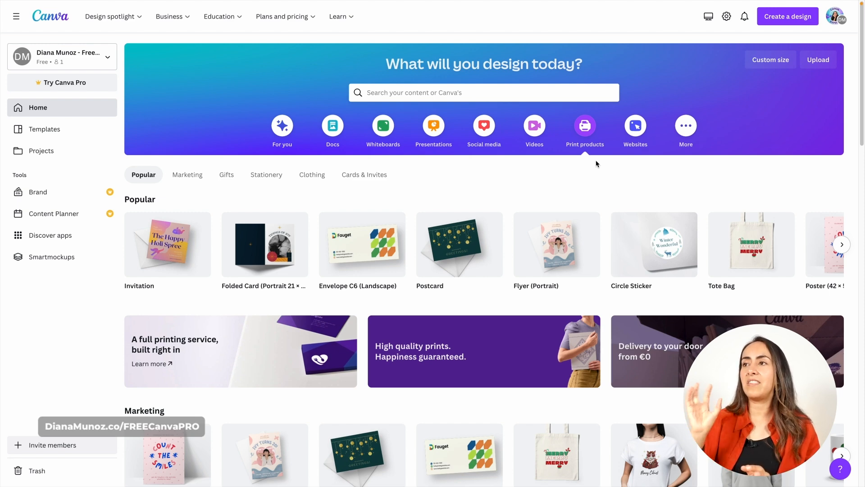
click(634, 126)
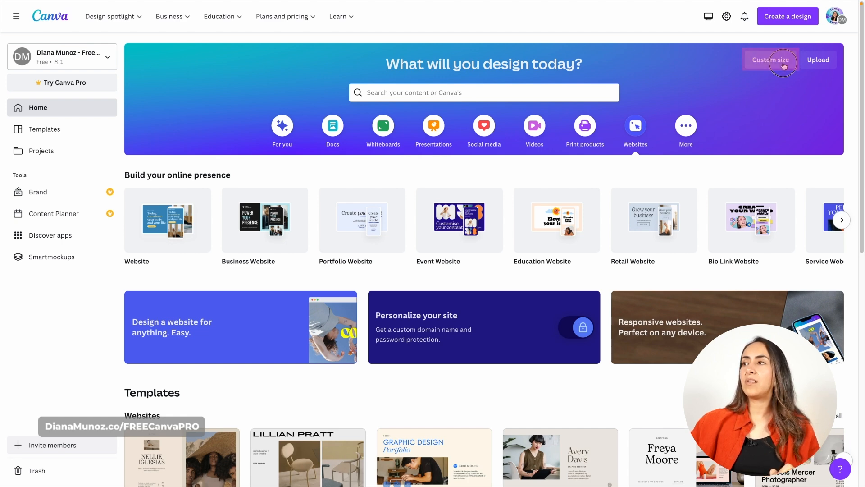
View the home banner's custom-size fields and unit choices, and open its file upload option
click(762, 62)
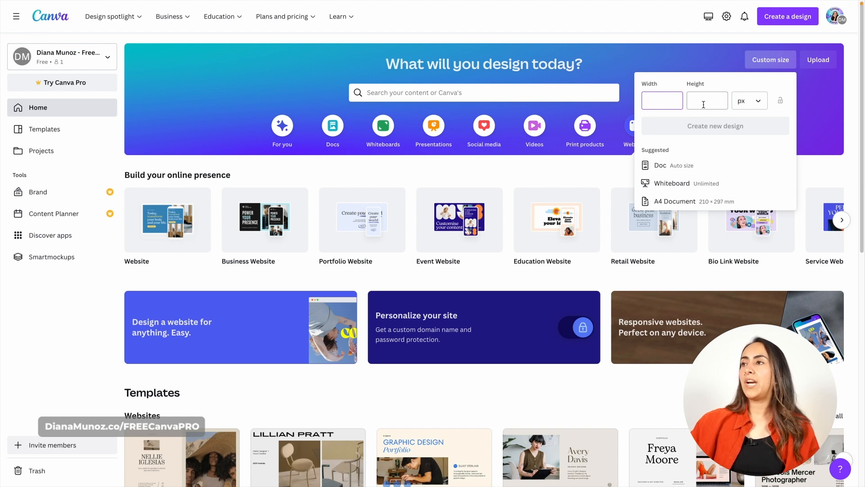
click(752, 101)
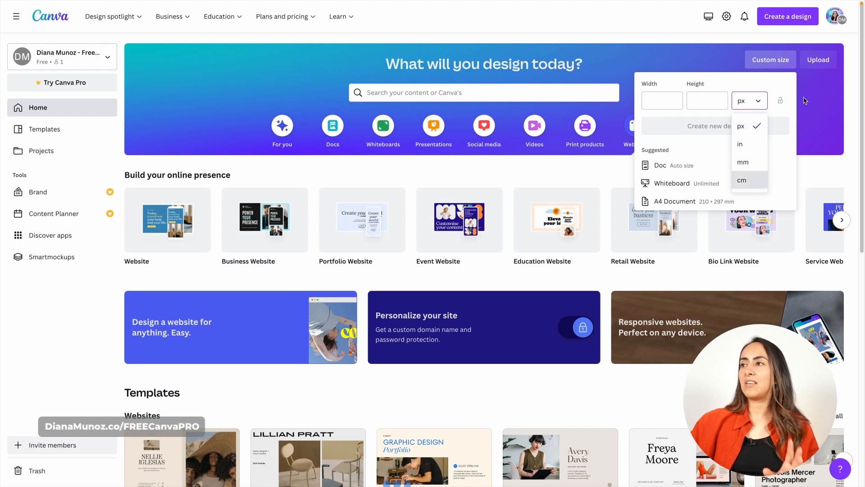
click(812, 79)
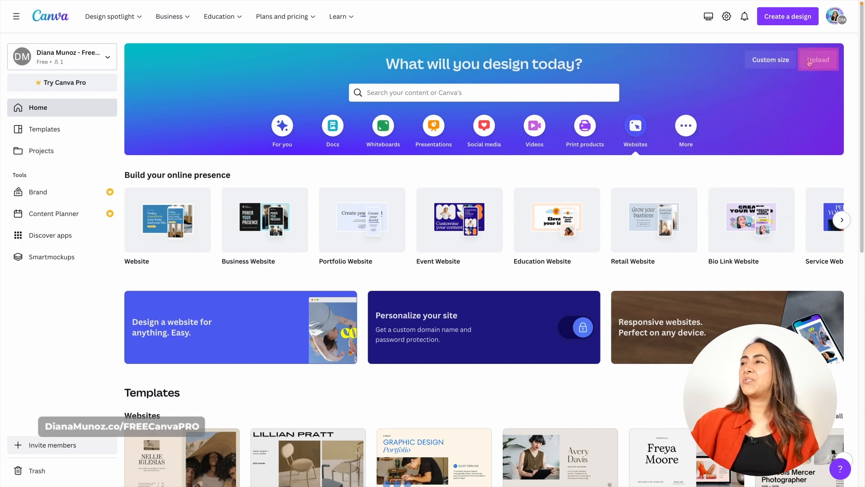
click(819, 61)
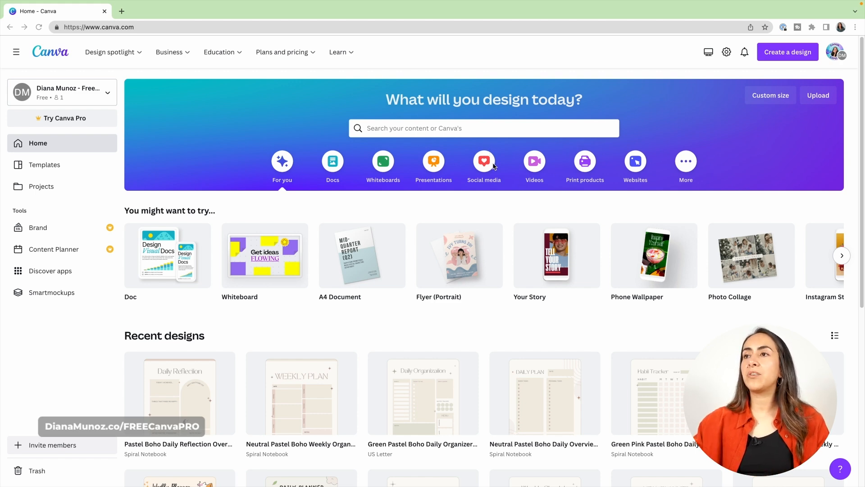
Create a blank Instagram Post (Square) design from the Instagram options in the Social media category
click(481, 161)
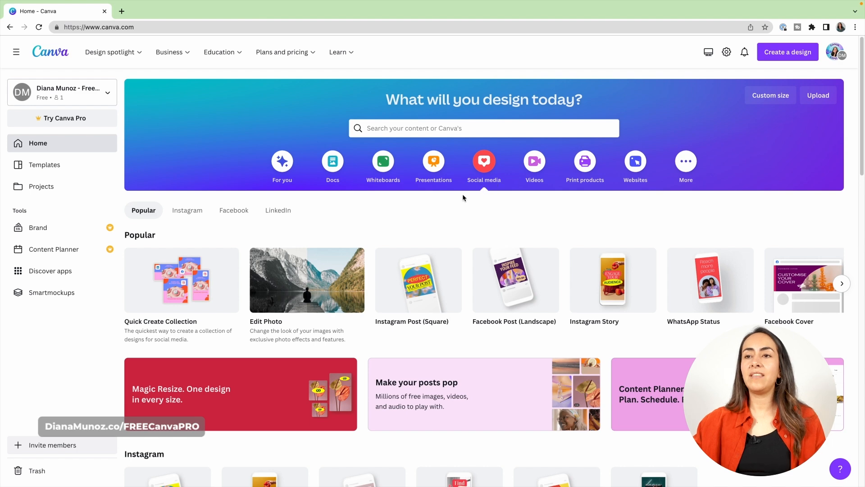
mouse_move(392, 296)
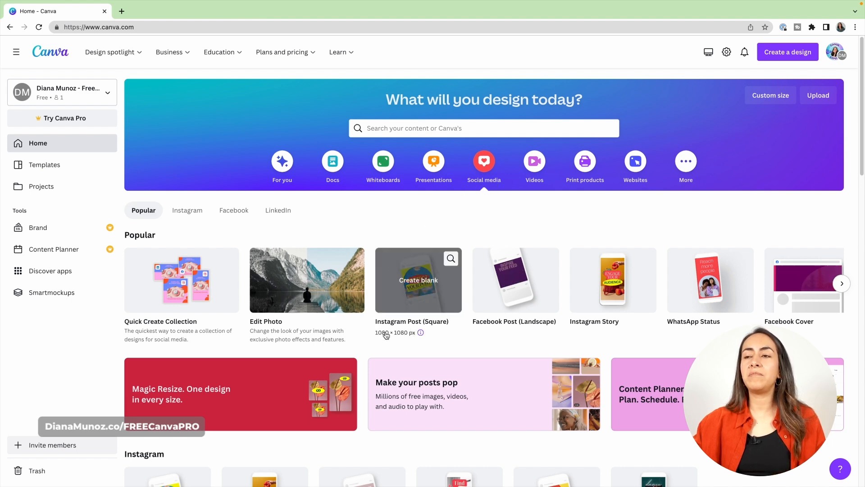
click(191, 211)
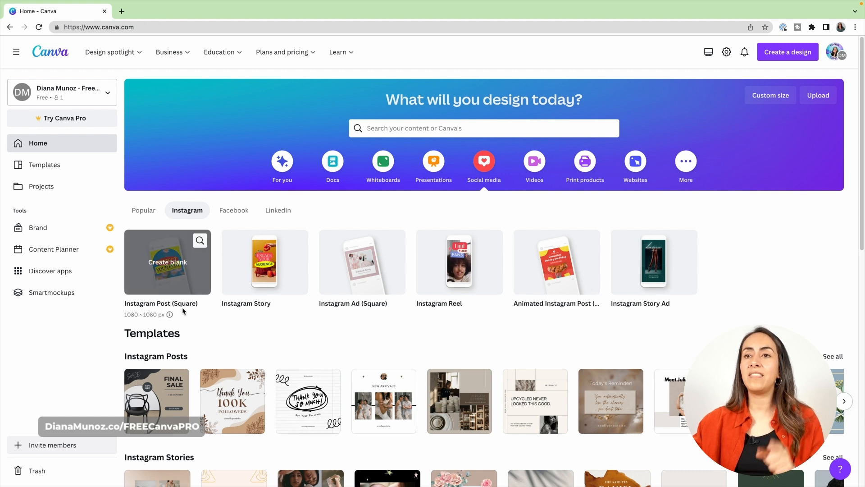
click(175, 269)
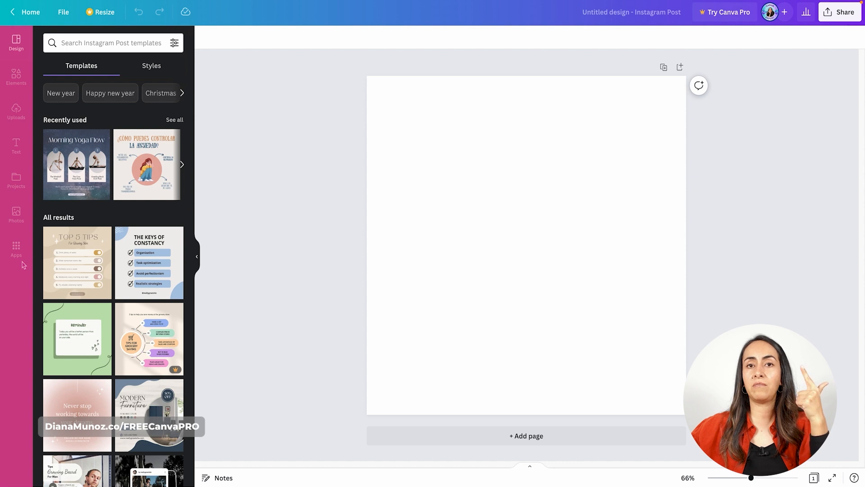
Collapse the templates side panel, and view the file options and the Resize choices for the blank design
click(198, 258)
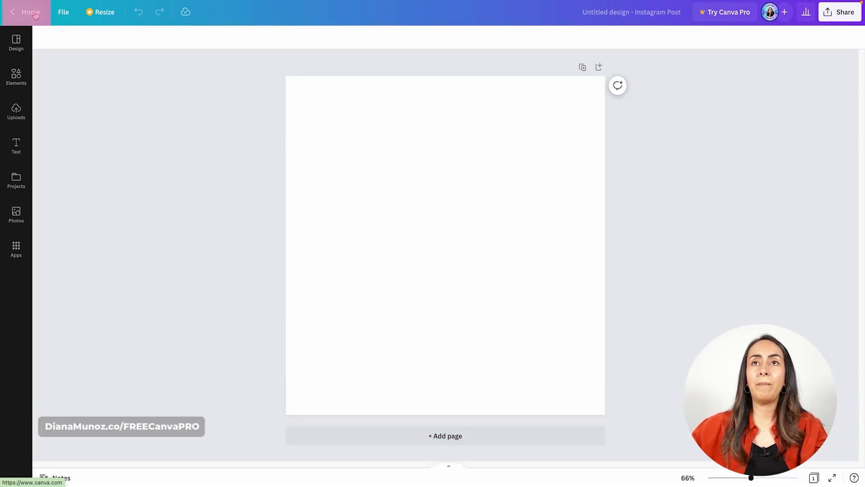
click(68, 14)
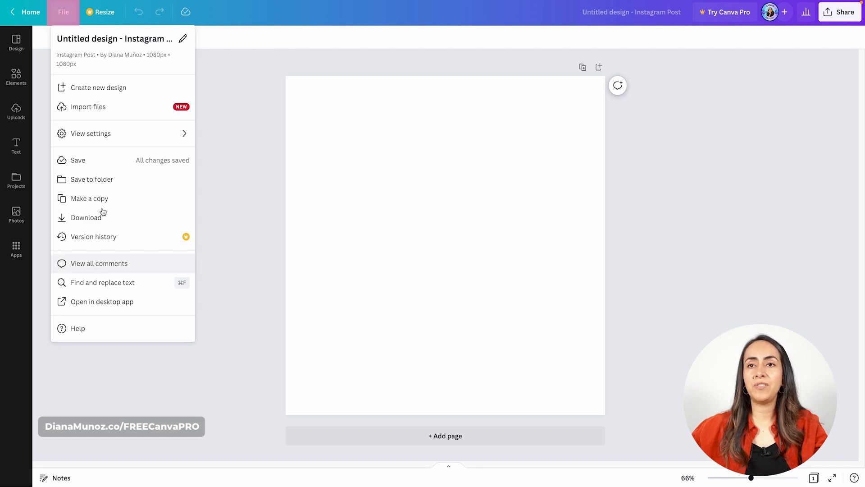
click(113, 16)
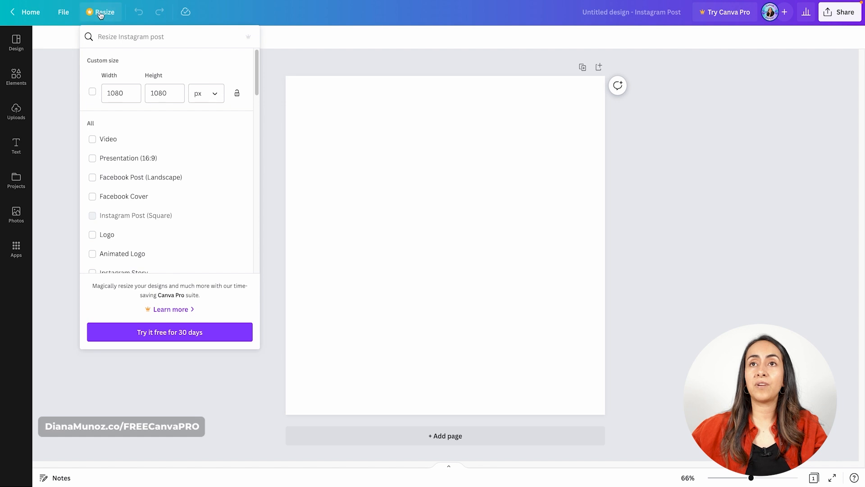
click(139, 14)
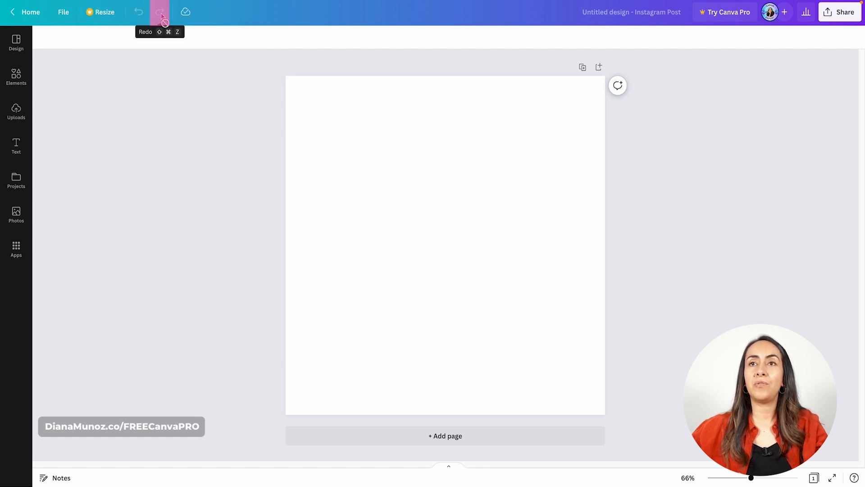
Rename the untitled design as "Instagram post"
click(661, 9)
key(BackSpace)
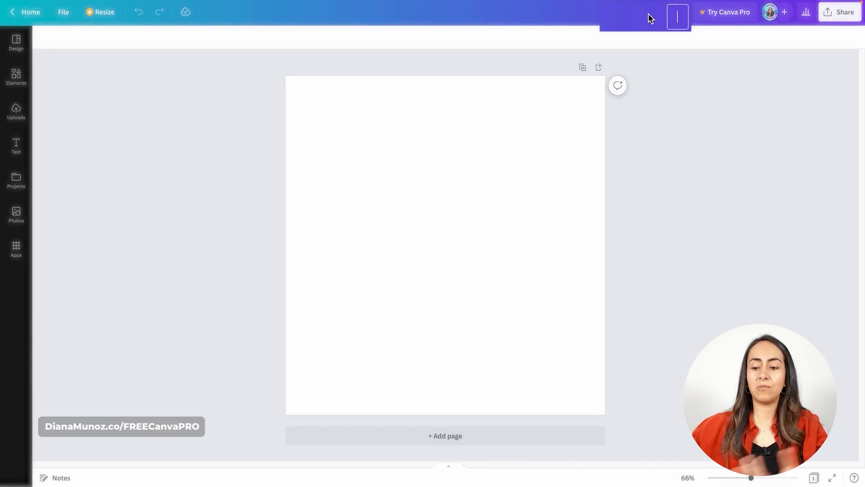
text(Inst)
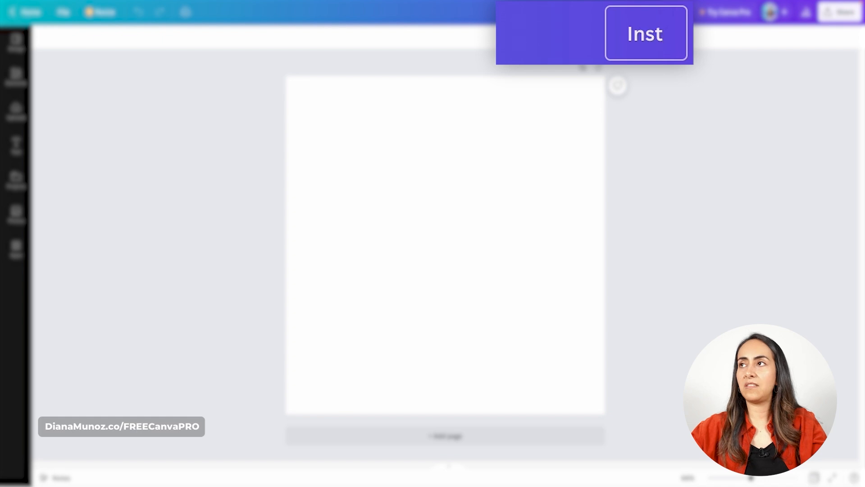
text(agram post)
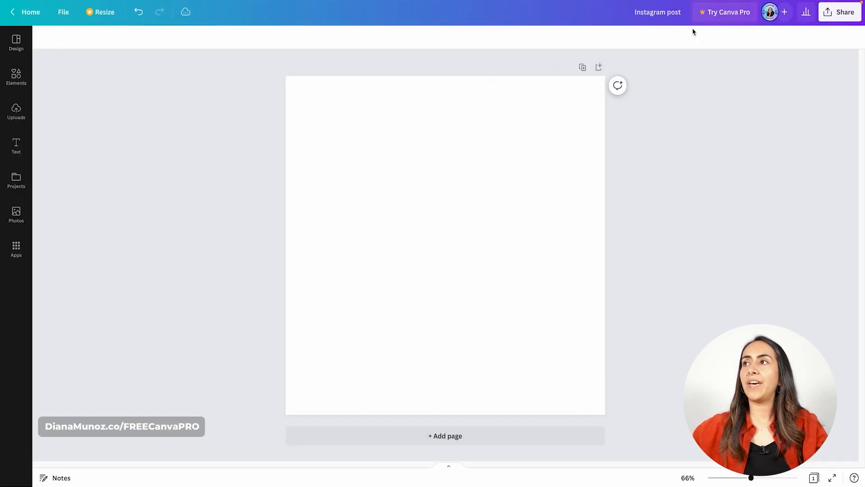
click(726, 18)
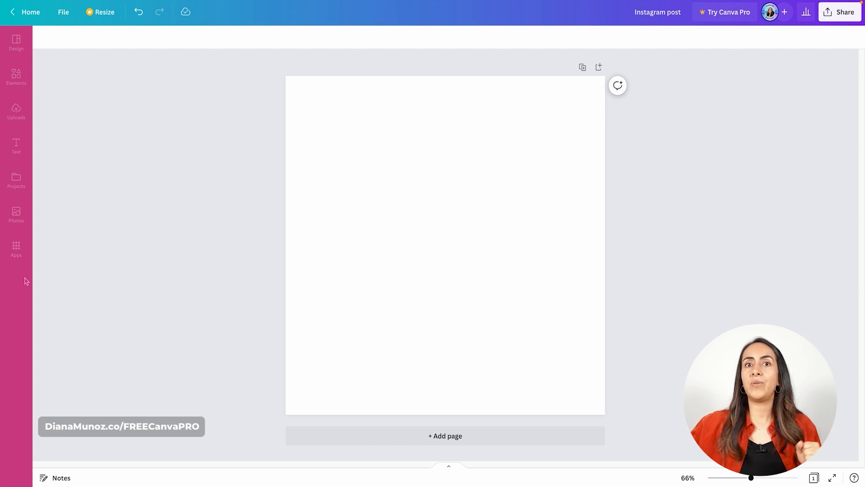
Open the design templates and browse the Instagram post template suggestions
click(15, 42)
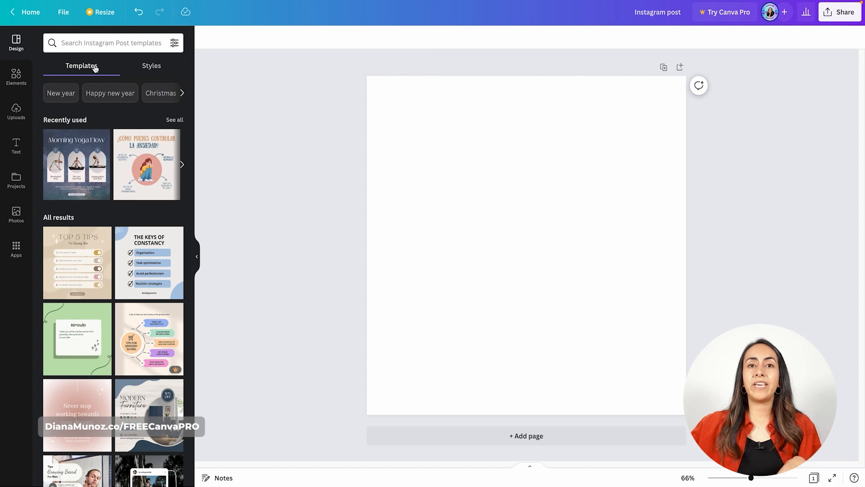
scroll(144, 309, down, 7)
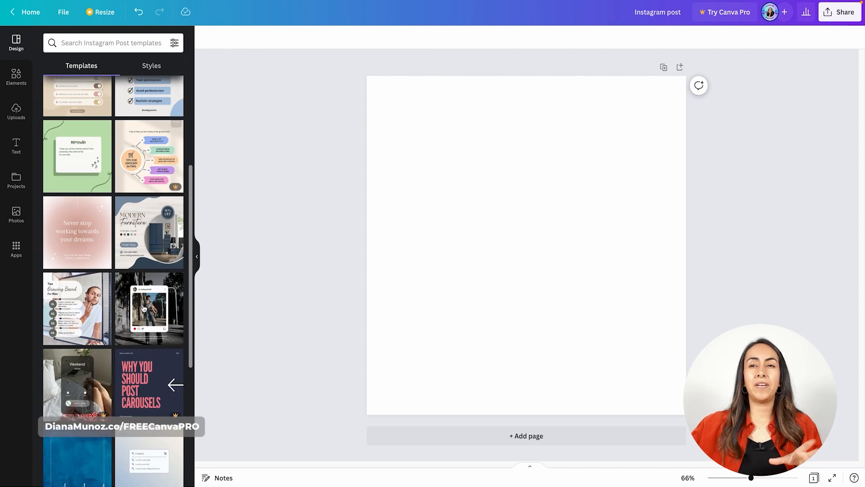
scroll(143, 307, down, 9)
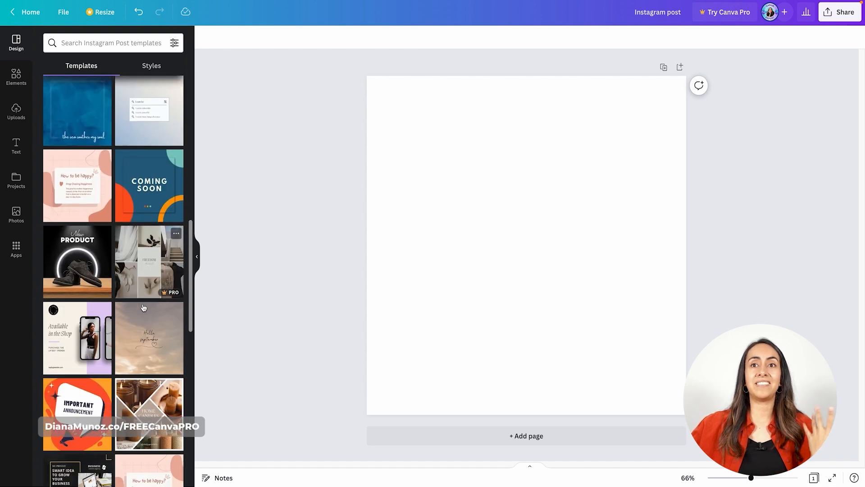
scroll(144, 307, down, 3)
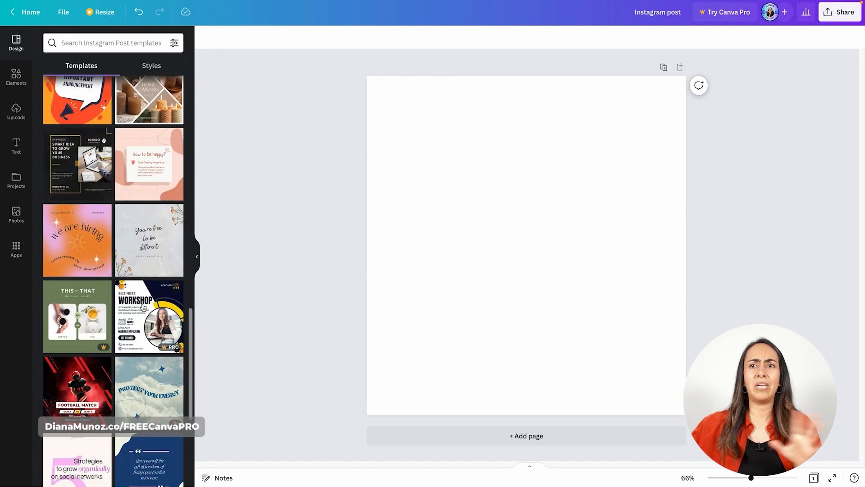
scroll(144, 308, down, 10)
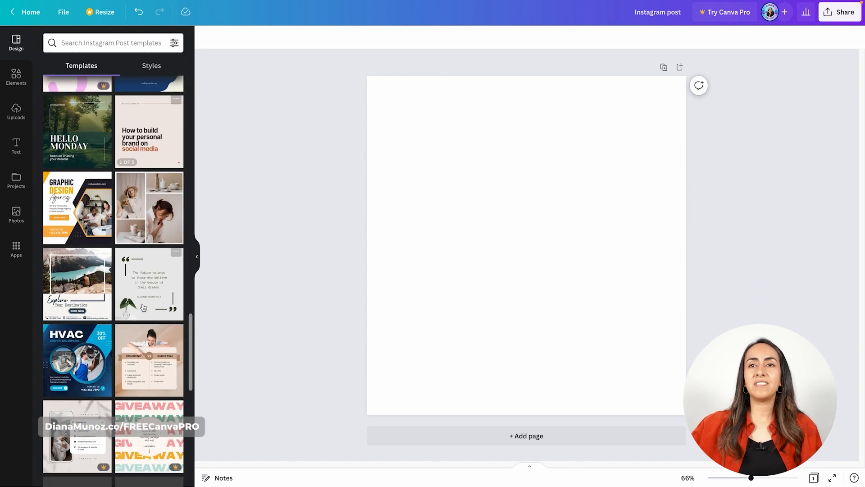
scroll(143, 308, down, 1)
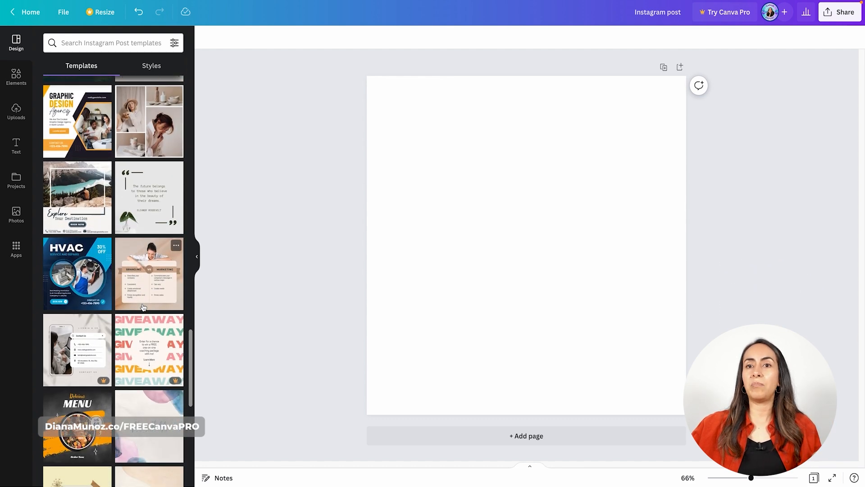
scroll(144, 307, up, 7)
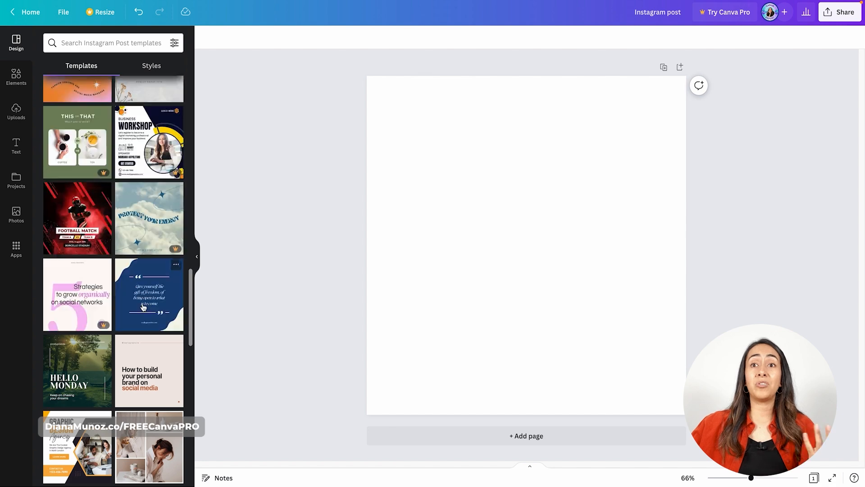
scroll(143, 307, down, 10)
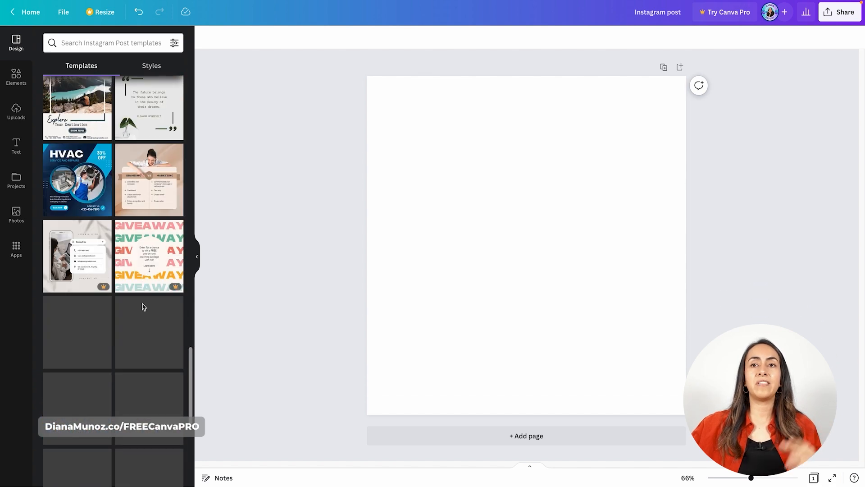
scroll(143, 307, down, 10)
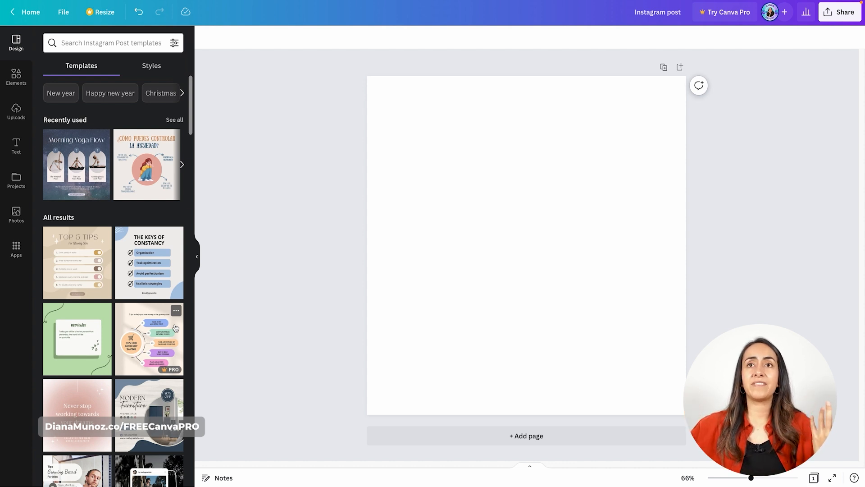
Search the Instagram post templates for "burger" and look through the designs
click(119, 36)
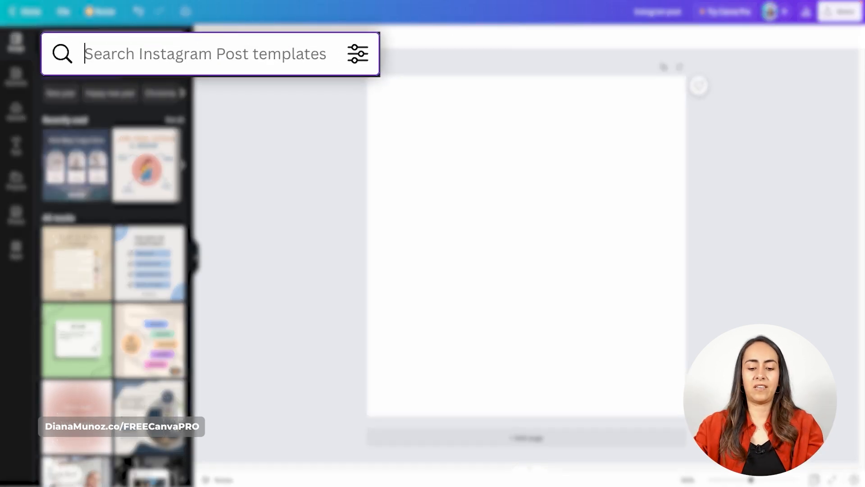
text(burgue)
key(BackSpace)
key(BackSpace)
text(er)
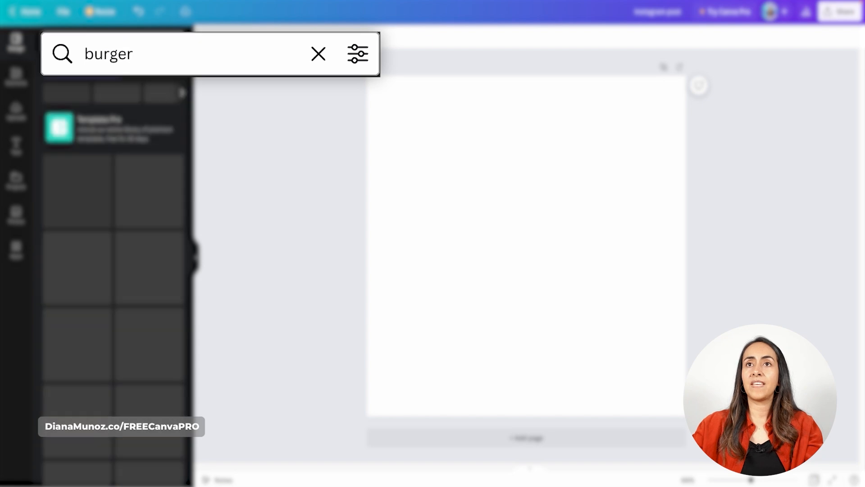
scroll(167, 242, down, 3)
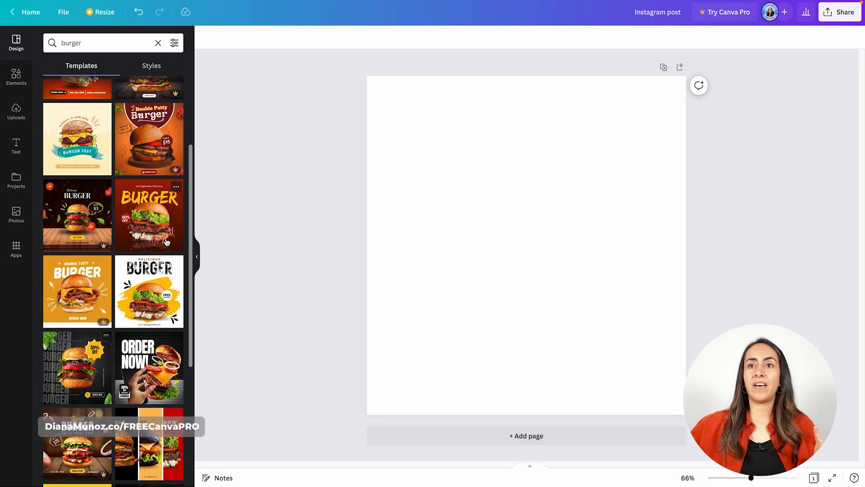
scroll(167, 242, down, 8)
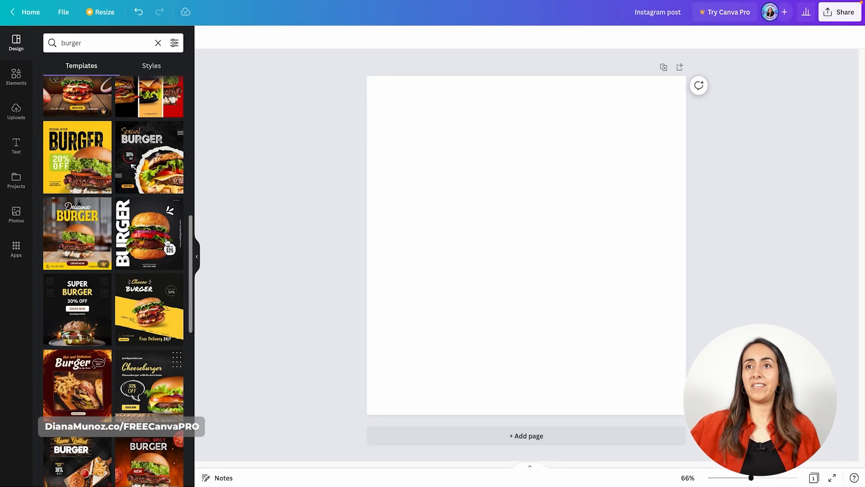
scroll(167, 242, down, 5)
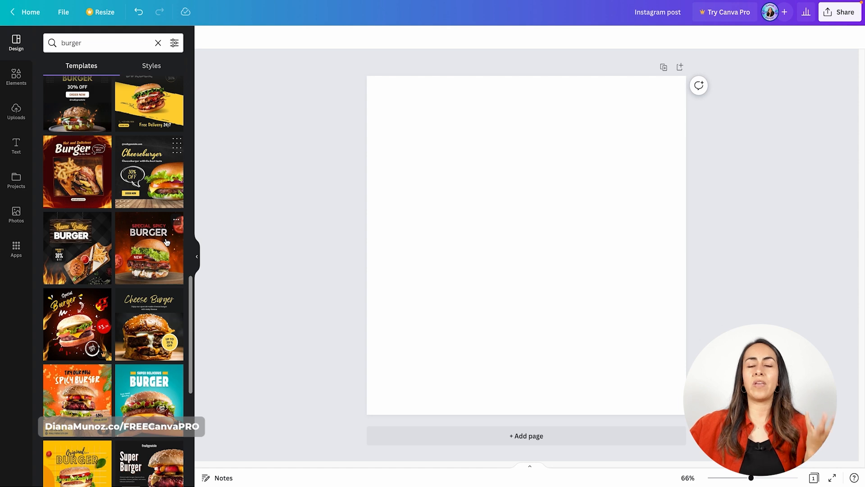
scroll(167, 242, down, 4)
Replace the template search term with "pet" and look through the matching designs
click(127, 45)
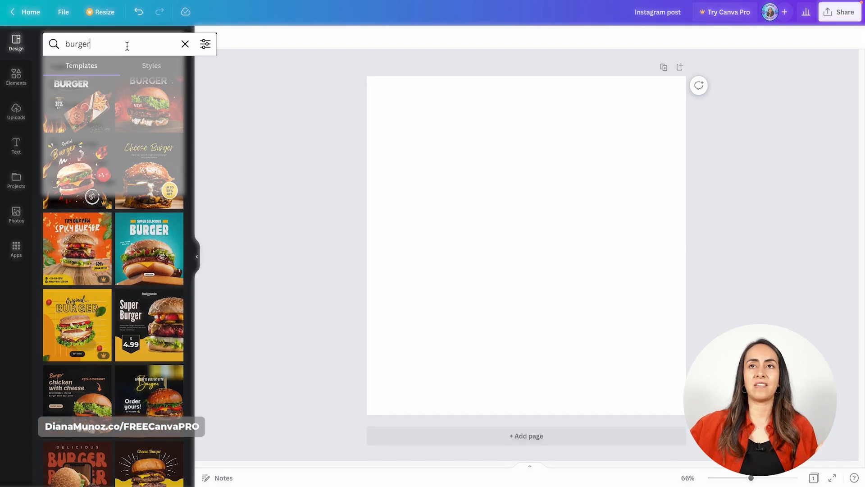
key(ctrl+a)
key(BackSpace)
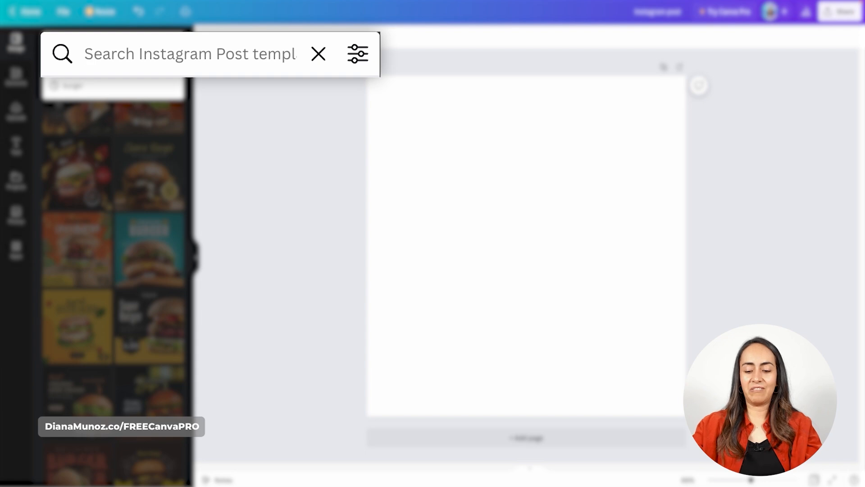
text(pet)
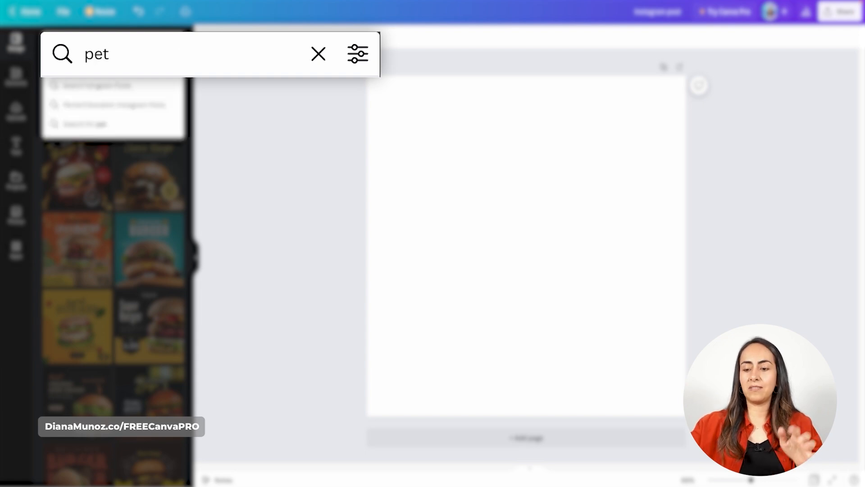
key(Return)
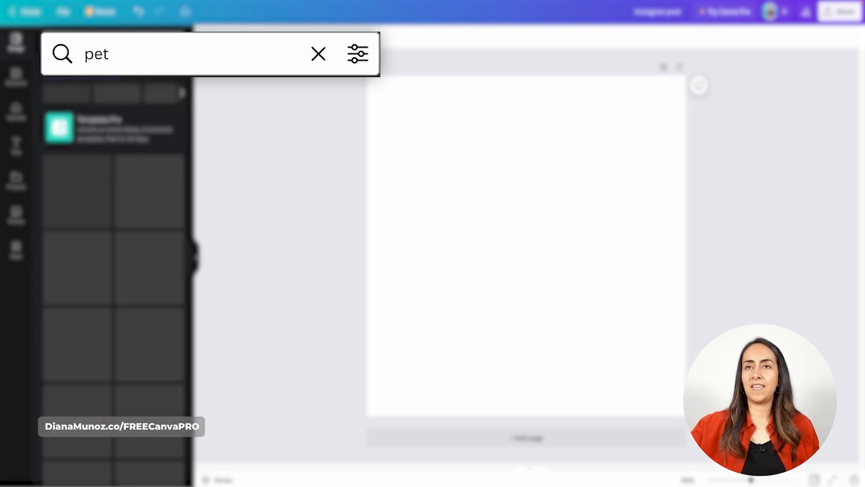
scroll(176, 257, down, 4)
scroll(176, 258, down, 10)
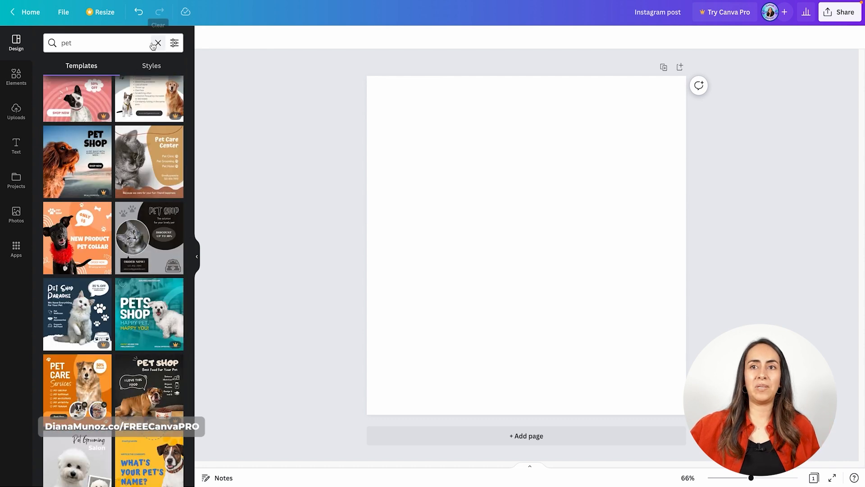
Search the Instagram post templates for "yoga" instead and look through the designs
drag(143, 43, 60, 44)
key(BackSpace)
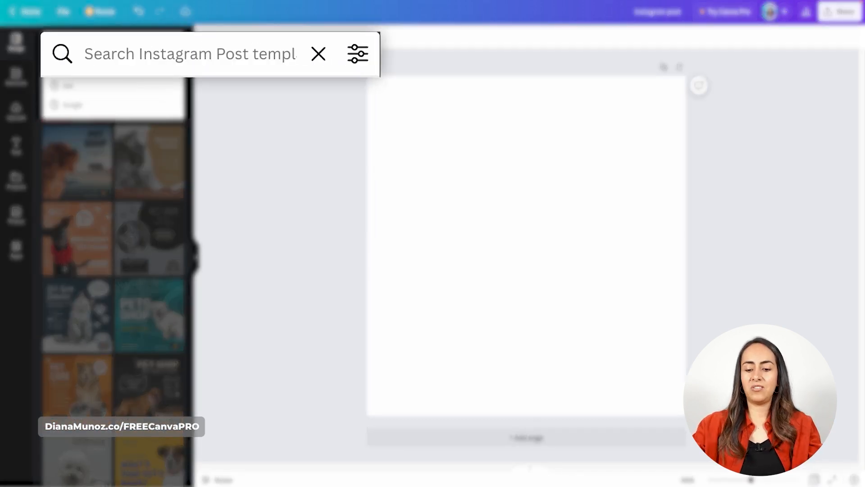
text(yoga)
key(Return)
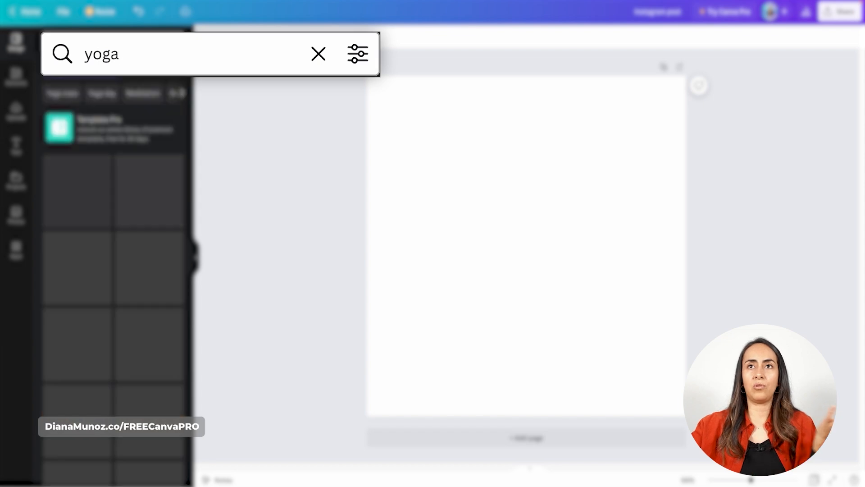
scroll(170, 263, down, 10)
scroll(170, 263, down, 5)
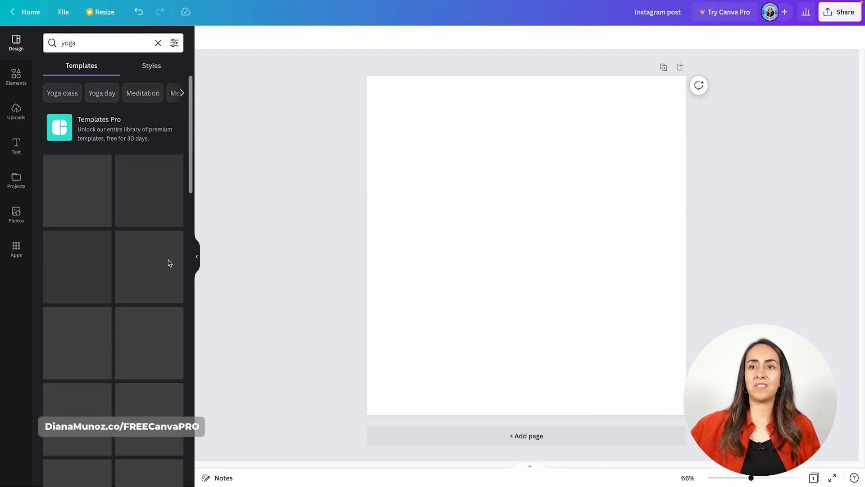
scroll(170, 264, down, 6)
scroll(170, 263, down, 3)
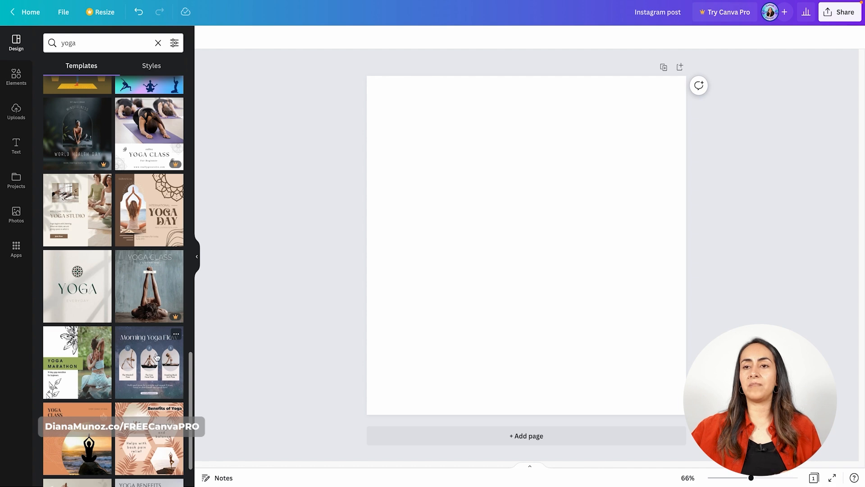
Apply the "Morning Yoga Flow" template to the blank page and open the design styles
click(157, 358)
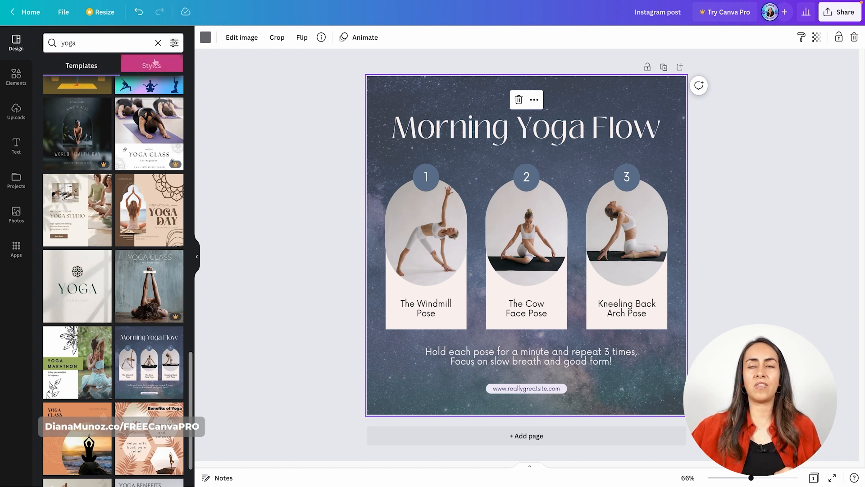
click(158, 43)
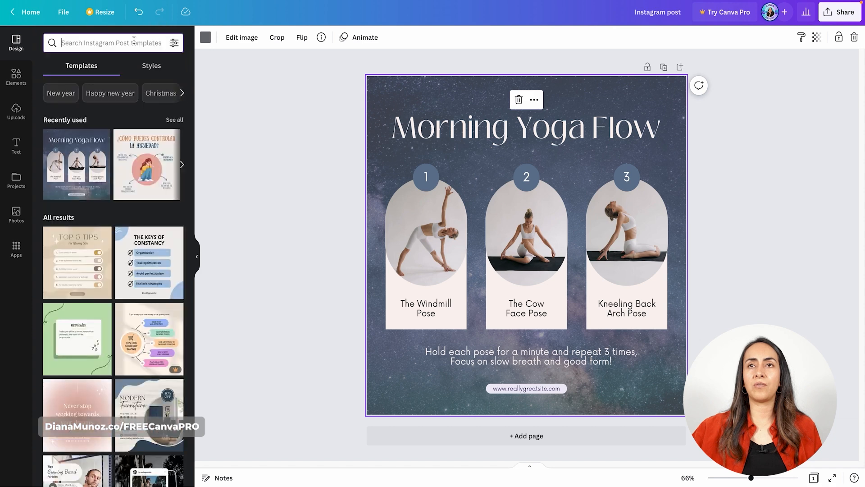
click(156, 66)
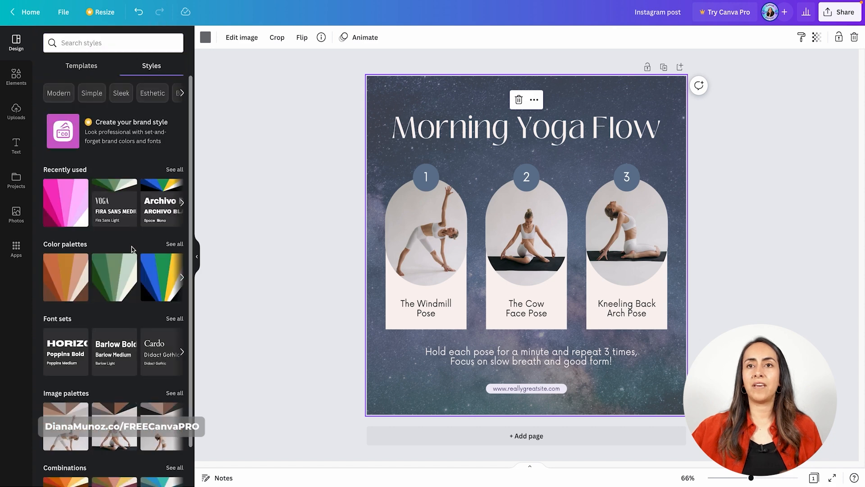
scroll(83, 250, down, 1)
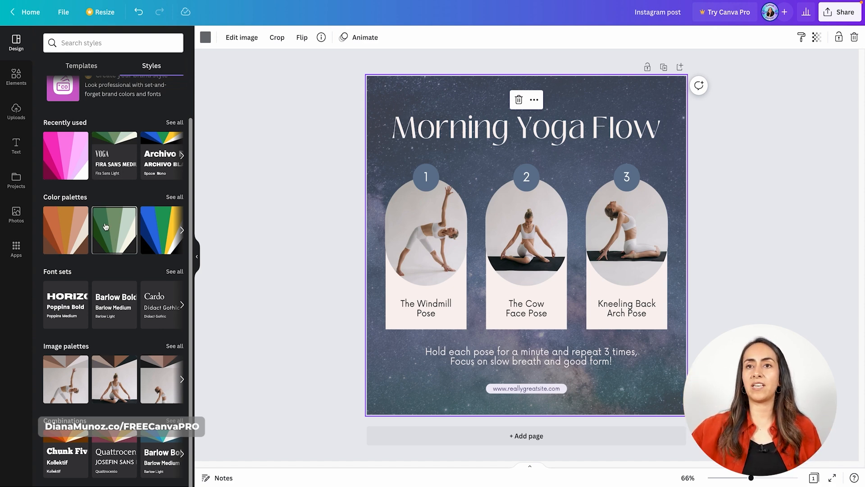
Try the red, gold and light-blue color palette on the design, shuffle its colors, and try the blue and yellow palette
click(175, 198)
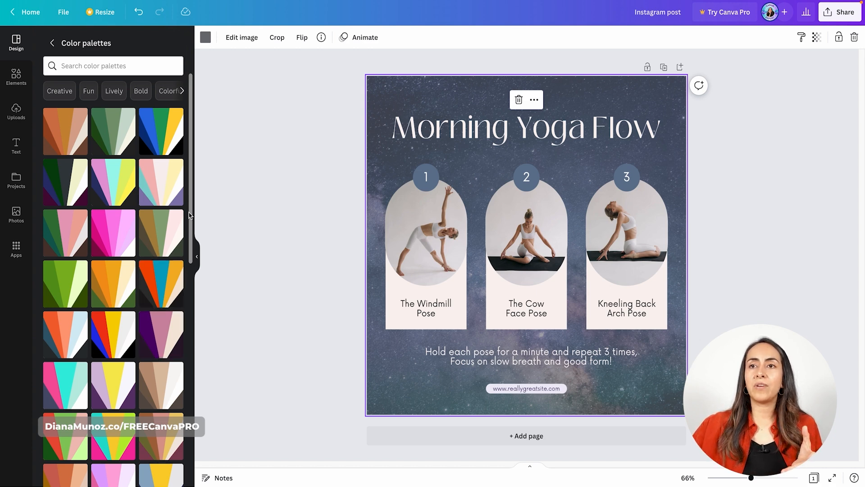
scroll(191, 245, down, 5)
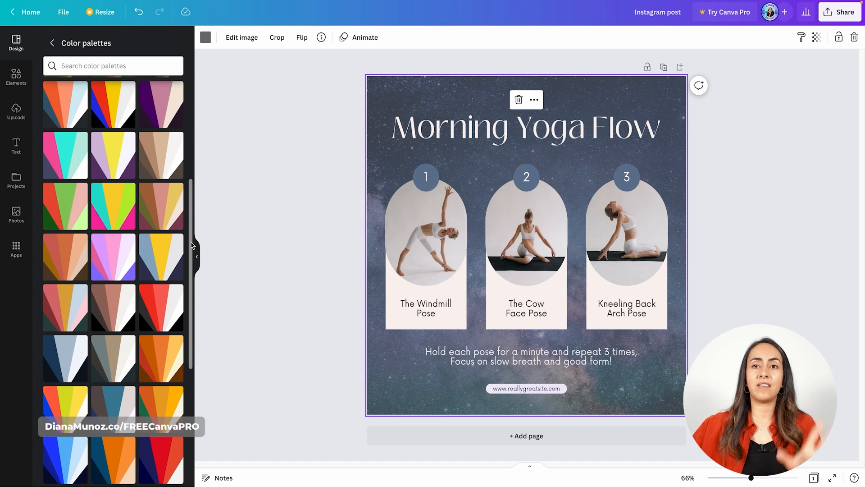
click(72, 301)
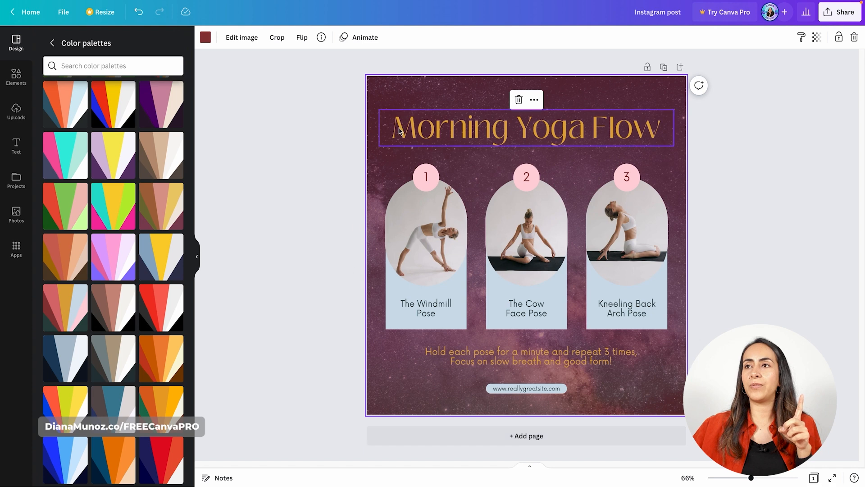
click(65, 308)
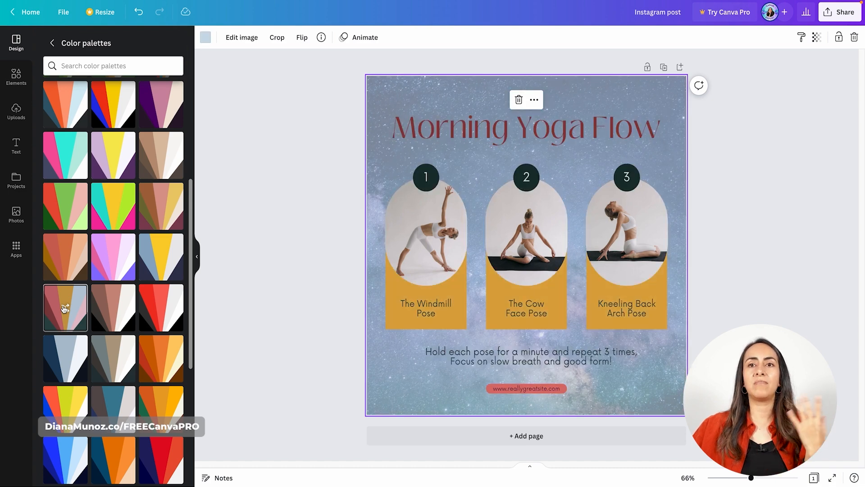
click(65, 308)
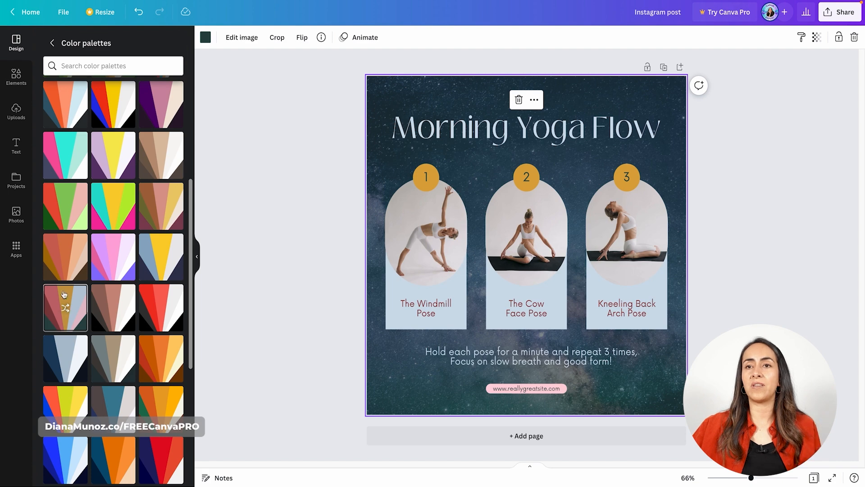
click(162, 257)
click(163, 257)
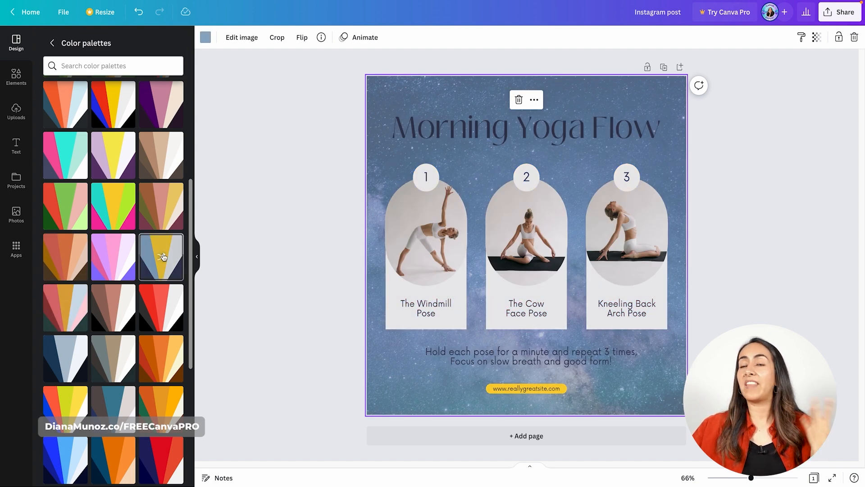
Try the Poppins, Barlow and Archivo with Open Sans font sets on the yoga design
click(52, 42)
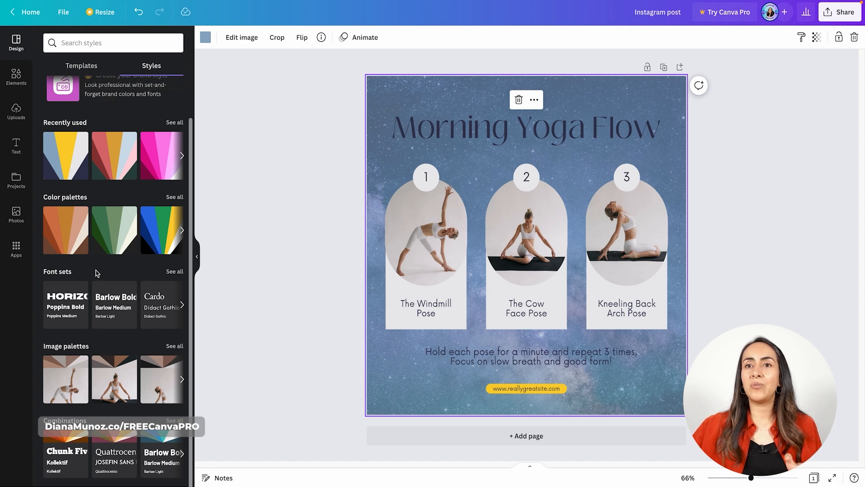
click(173, 272)
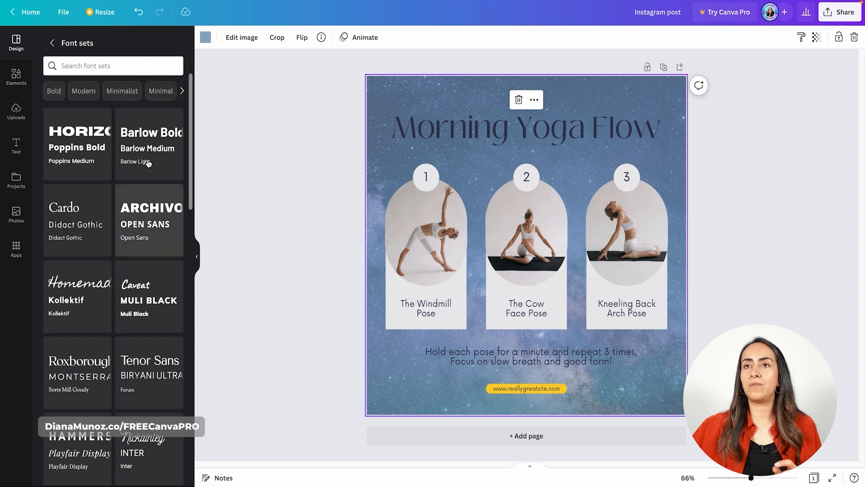
click(77, 145)
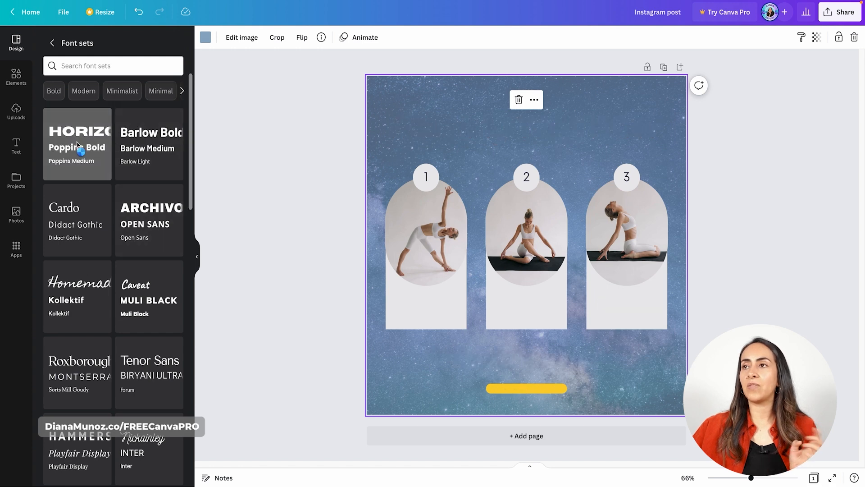
click(168, 145)
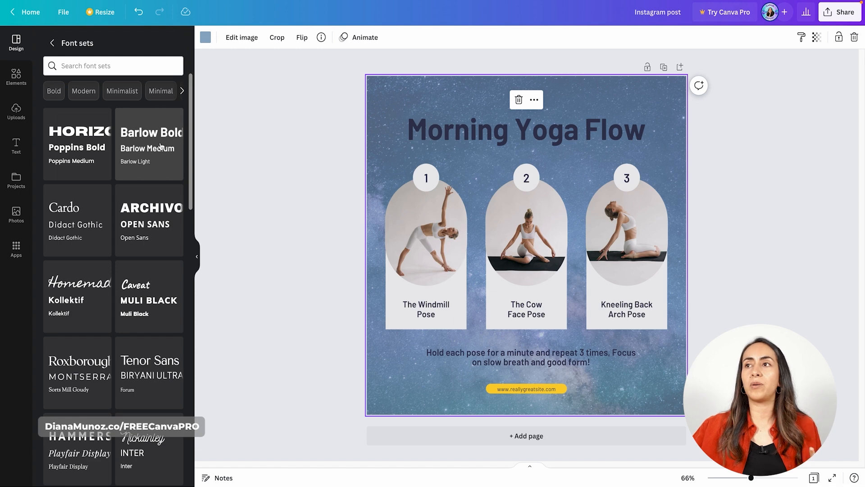
click(130, 210)
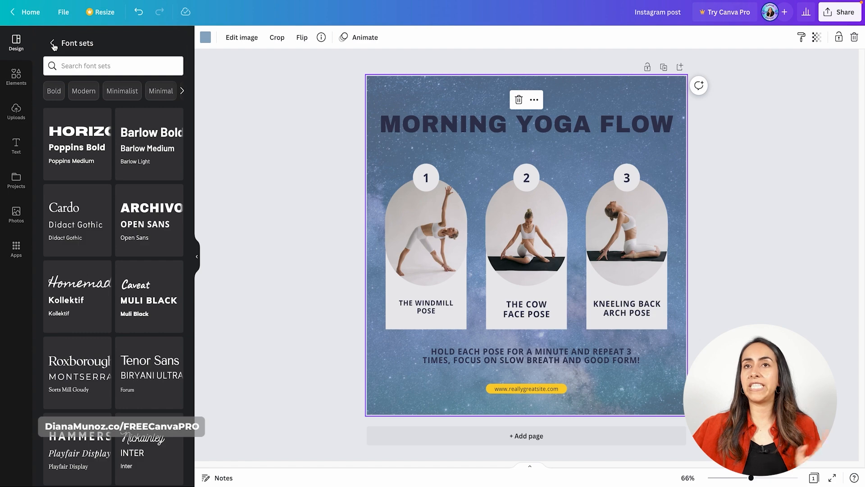
Undo the font set and color palette changes back to the template's original look
click(139, 13)
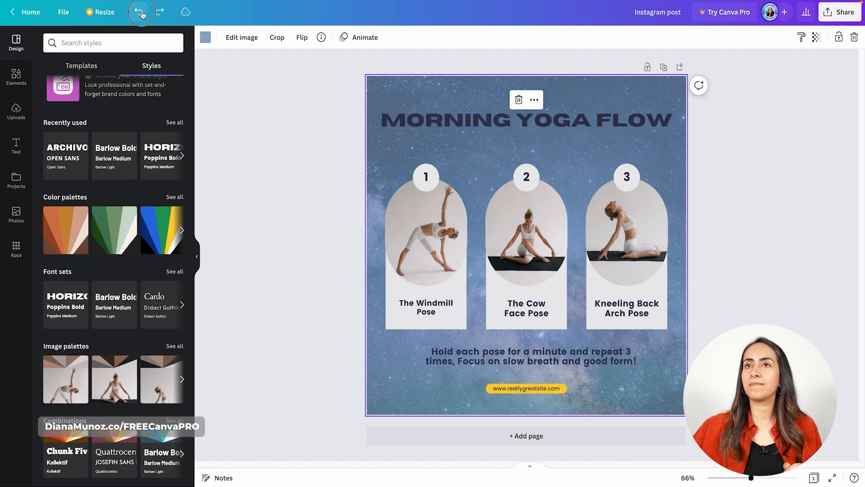
click(139, 12)
click(139, 12)
click(139, 12)
click(139, 13)
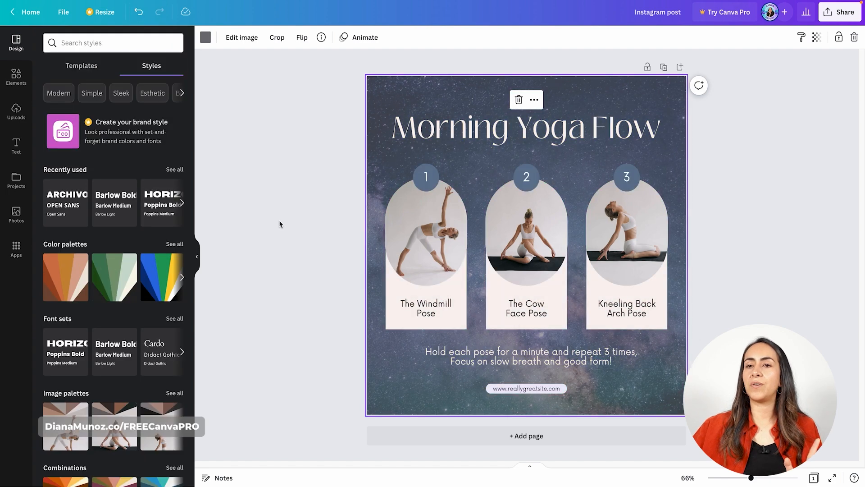
Try the multicolored combination with Poppins Bold and Poppins Medium on the design and shuffle its colors several times
scroll(153, 331, down, 2)
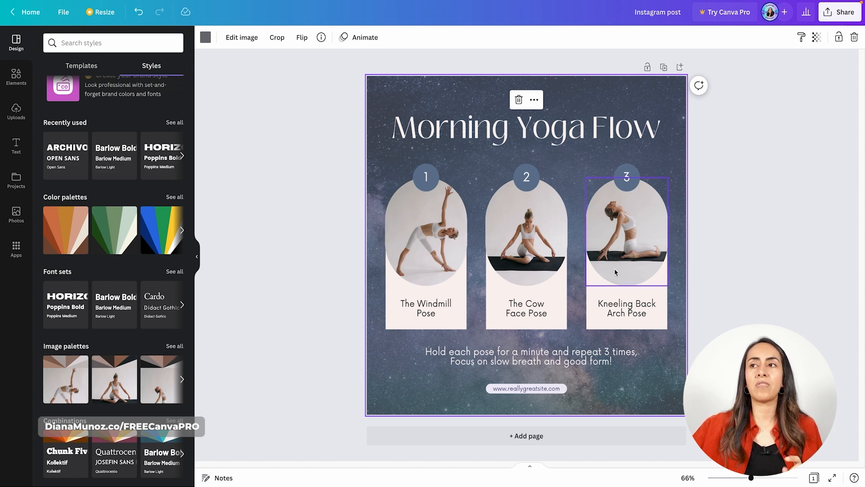
click(179, 422)
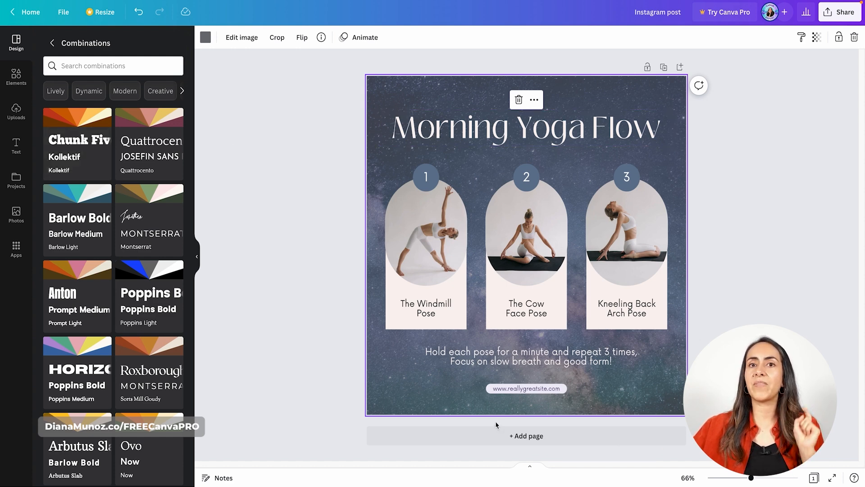
click(321, 352)
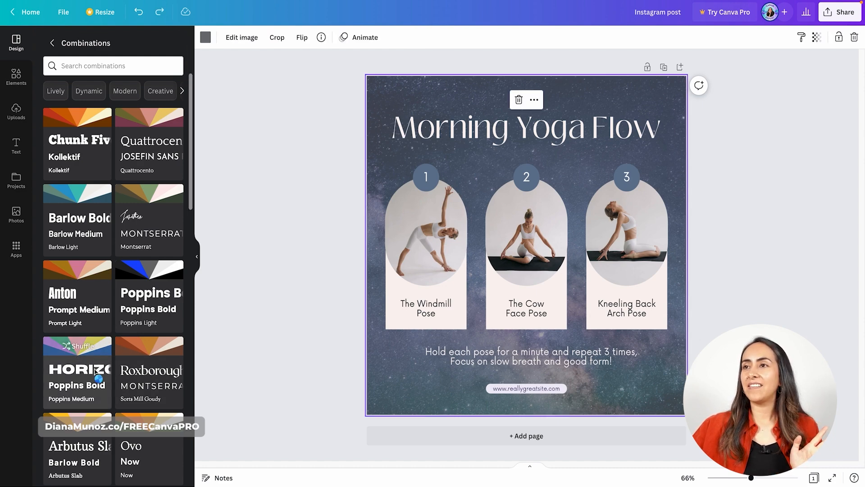
click(95, 373)
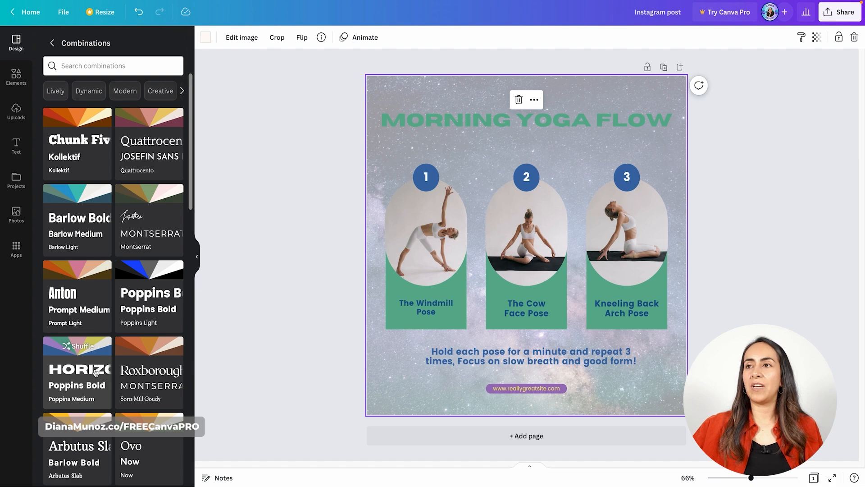
click(95, 373)
click(95, 372)
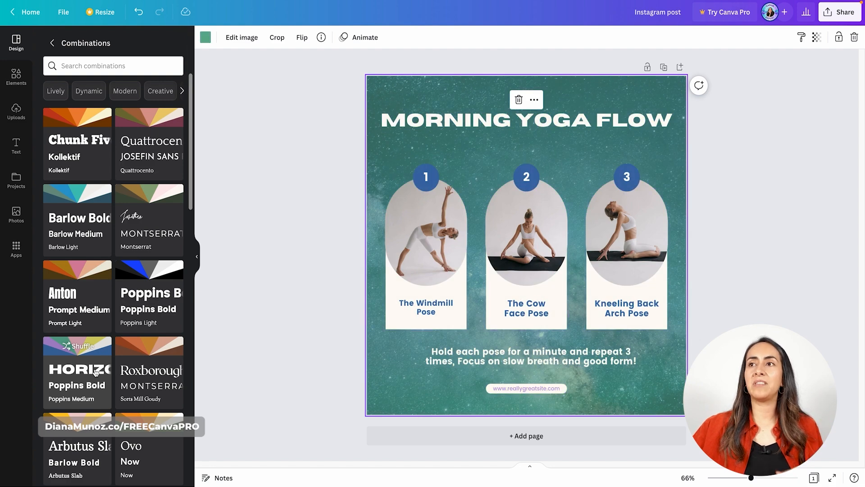
click(96, 373)
Undo the style combination and all of its color shuffles
click(143, 15)
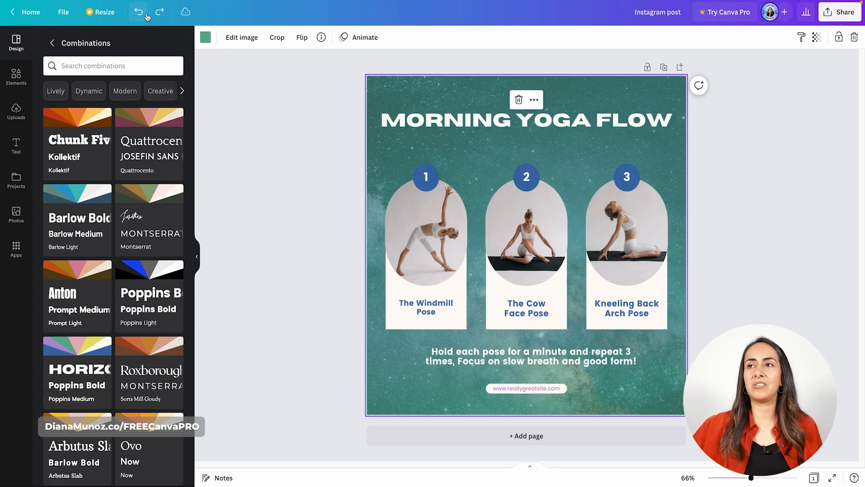
click(144, 15)
click(145, 16)
click(147, 17)
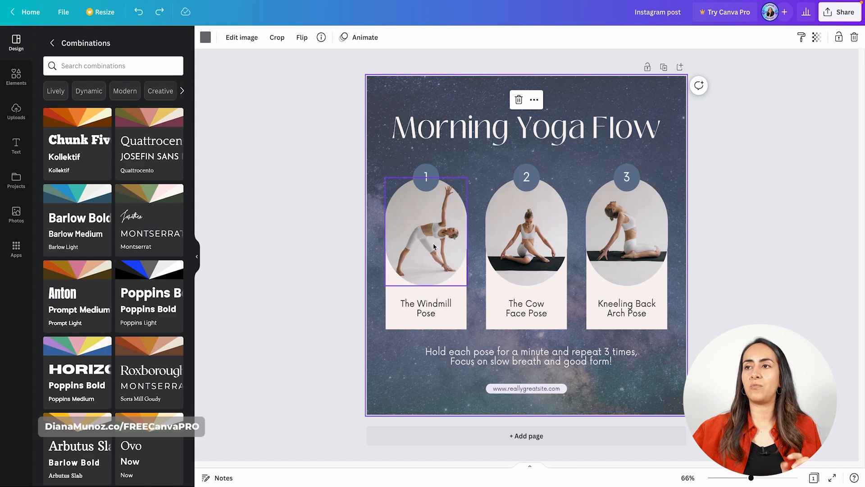
Open the elements library and look through its categories, from lines and shapes to charts, tables, frames, grids and collections
click(25, 84)
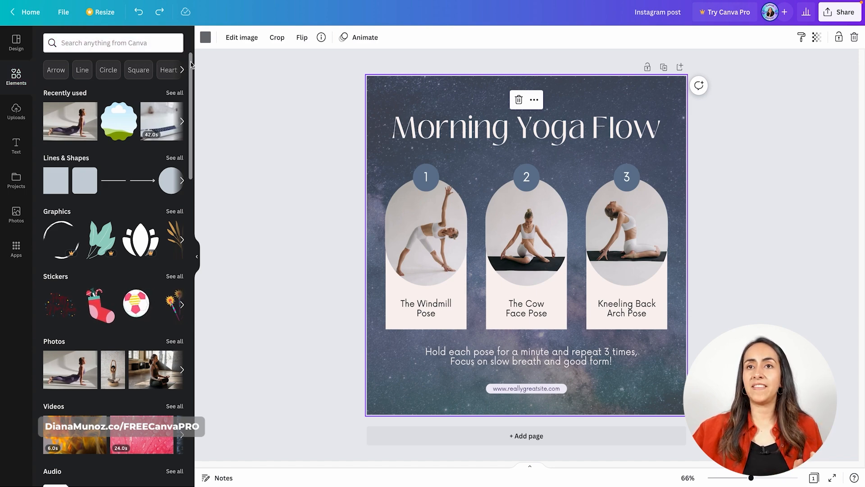
mouse_move(193, 58)
mouse_down()
mouse_move(194, 85)
mouse_move(193, 67)
mouse_up()
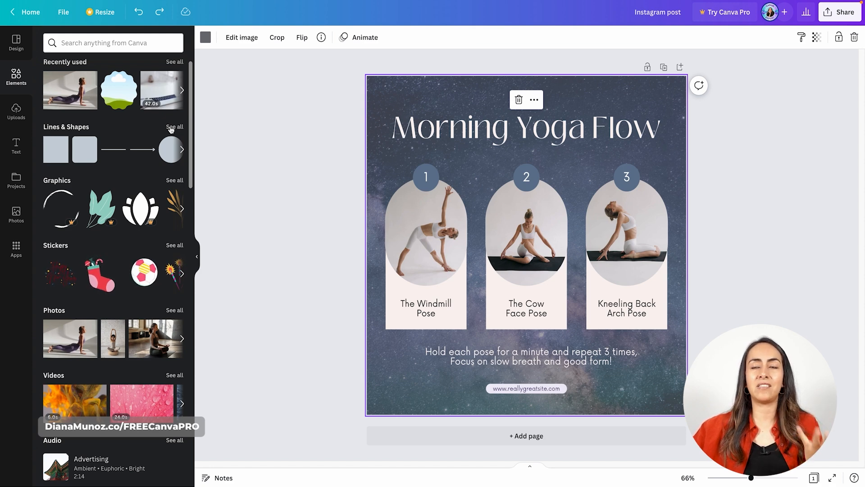
scroll(186, 122, down, 2)
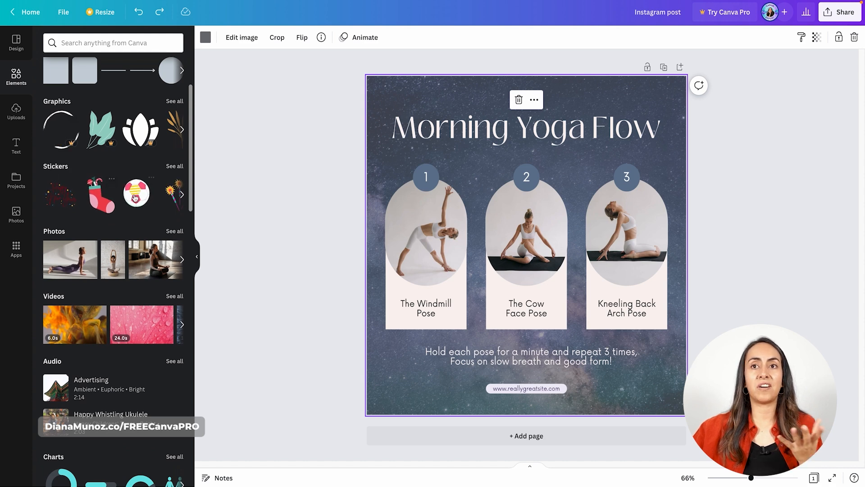
scroll(48, 118, down, 3)
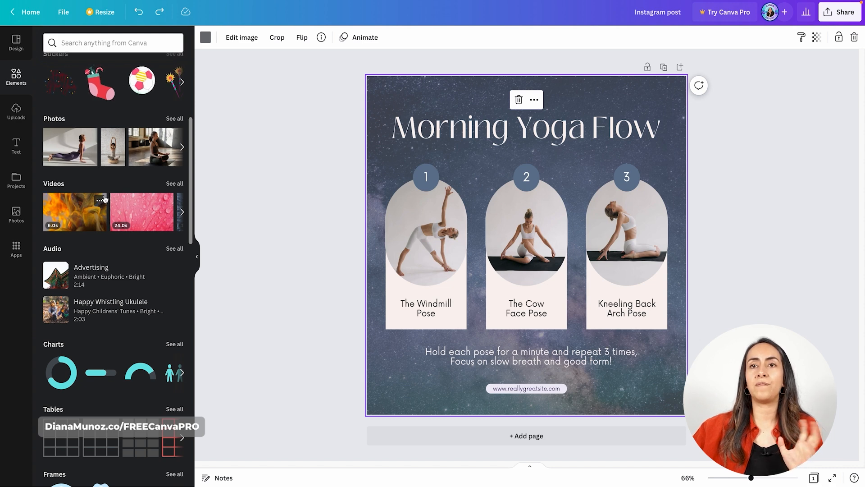
scroll(103, 198, down, 2)
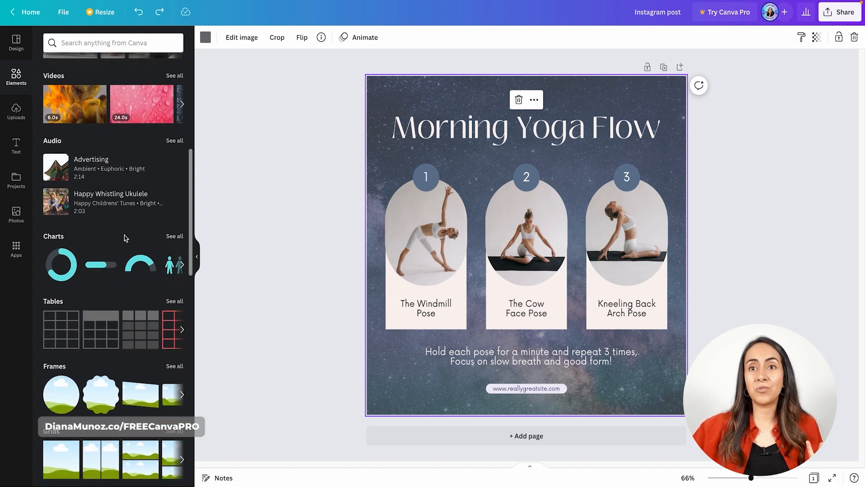
scroll(102, 234, down, 2)
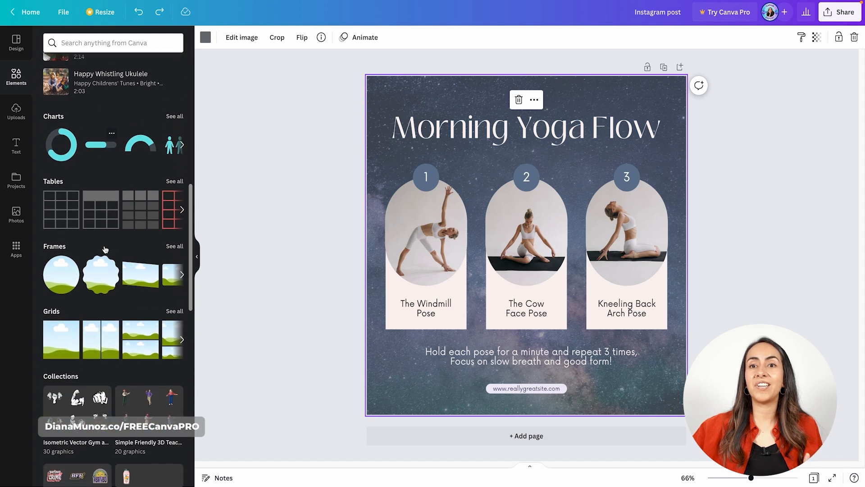
scroll(109, 276, down, 1)
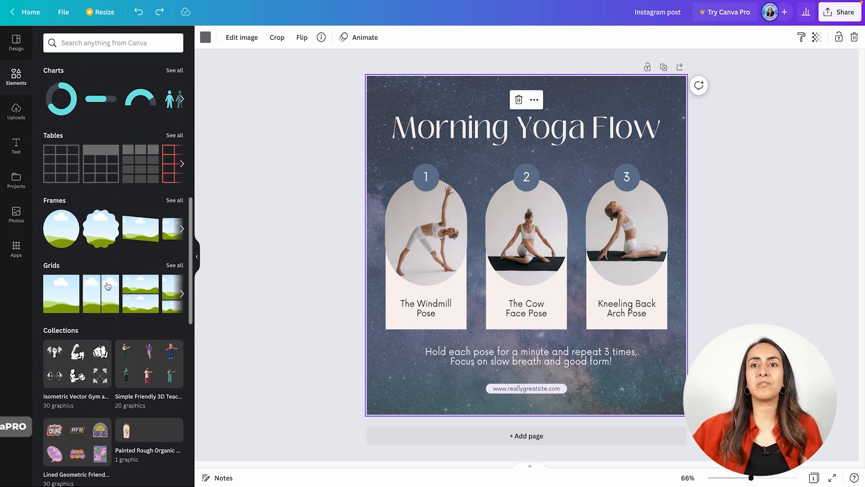
scroll(115, 322, down, 1)
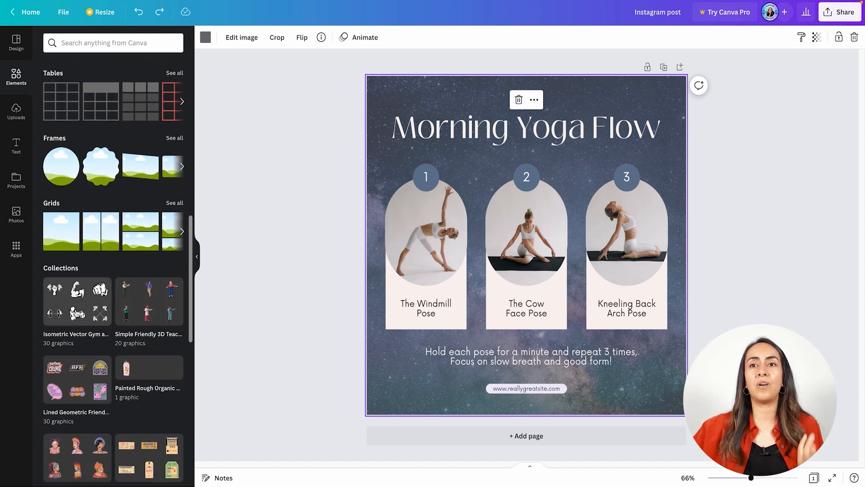
scroll(145, 306, up, 8)
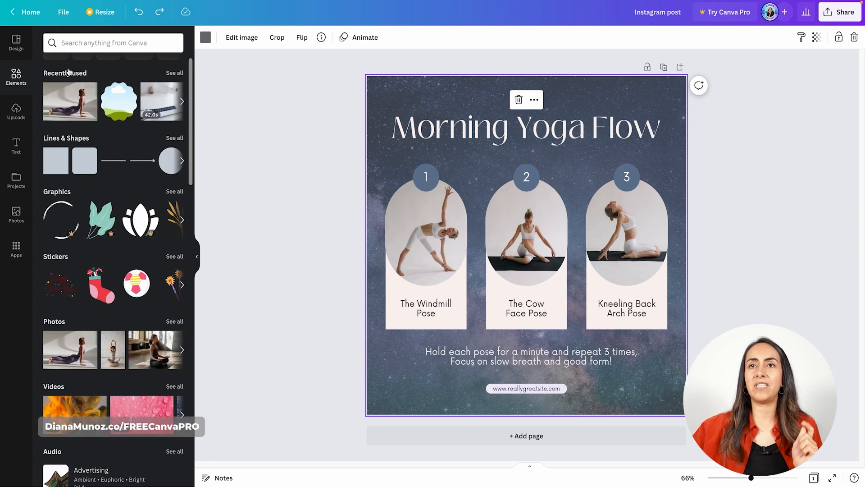
scroll(96, 144, up, 1)
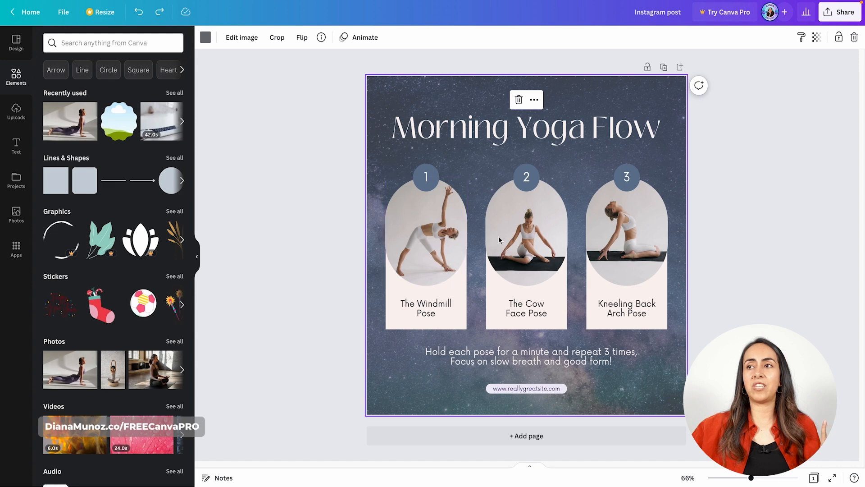
Search the elements library for "pet"
click(133, 38)
text(pet)
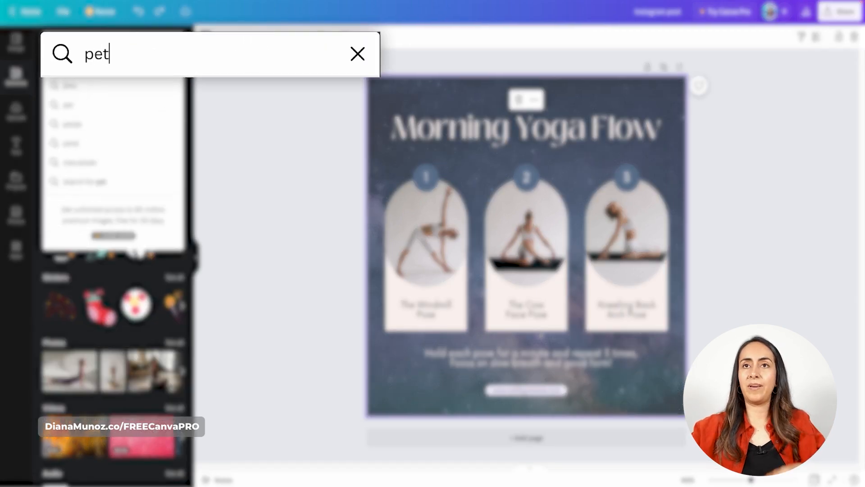
key(Return)
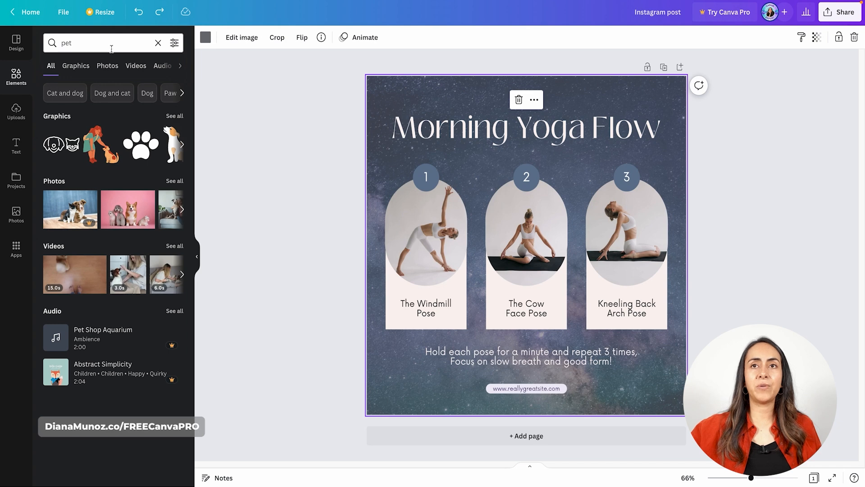
Limit the pet results to photos and place the black dog with the teal bandana in the first arched frame
click(47, 66)
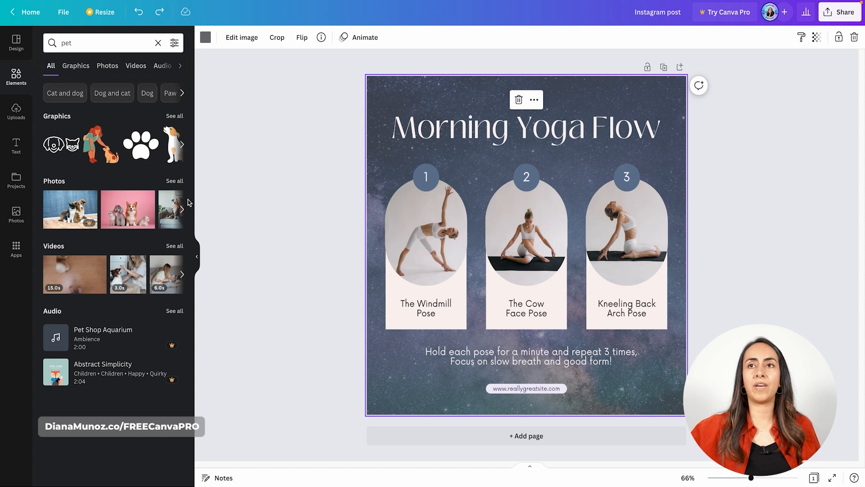
click(114, 68)
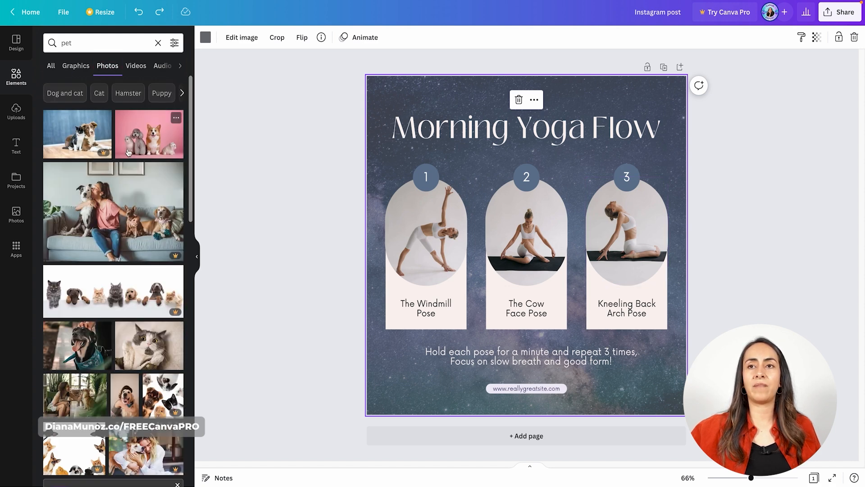
scroll(152, 304, down, 3)
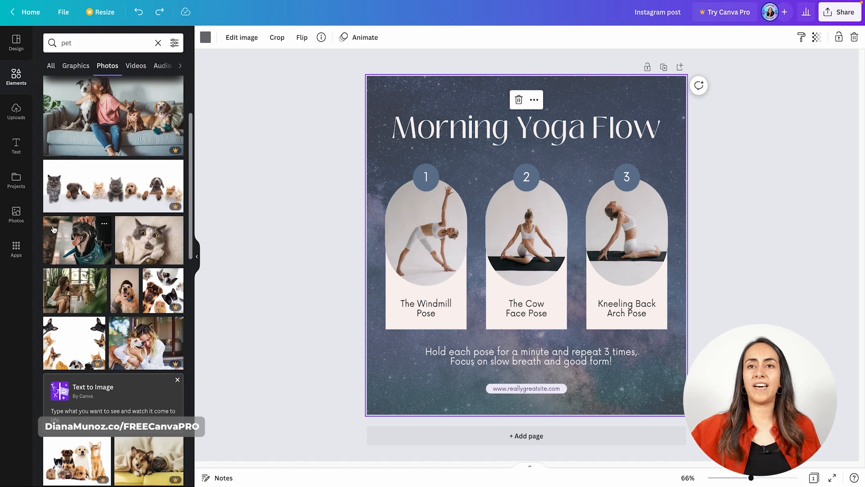
drag(53, 237, 415, 224)
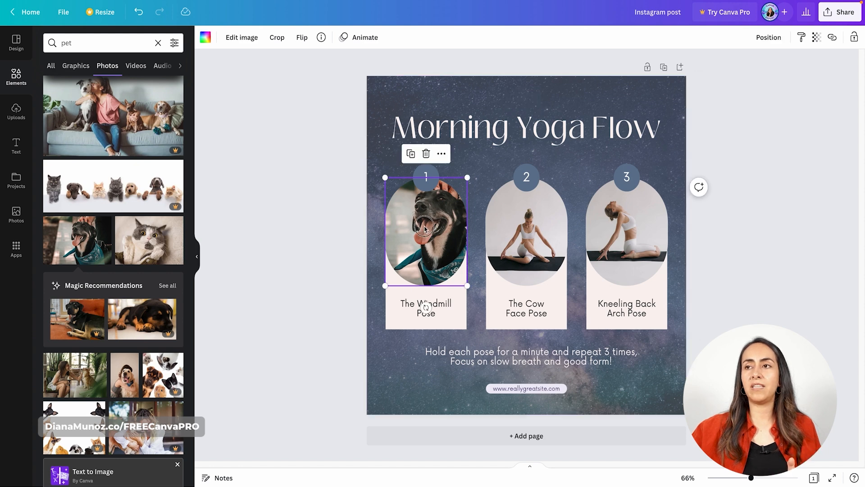
Reposition the dog photo within the first frame to show the dog's face and bandana
double_click(425, 229)
drag(423, 228, 413, 230)
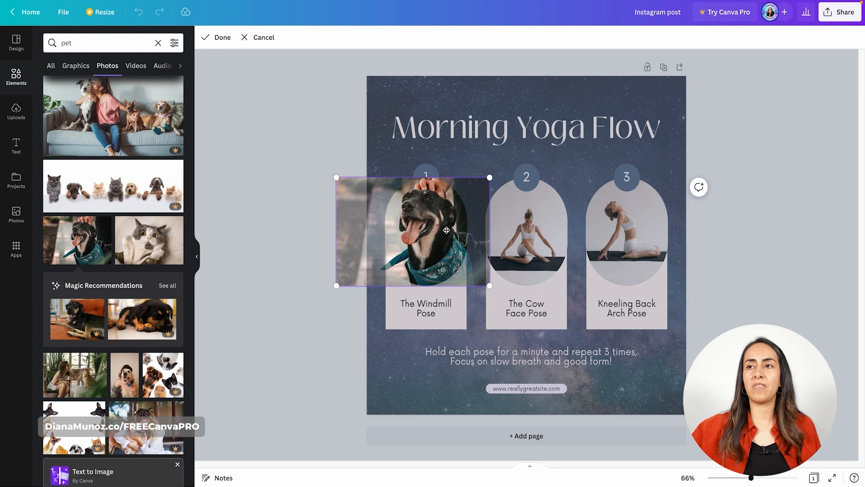
click(218, 43)
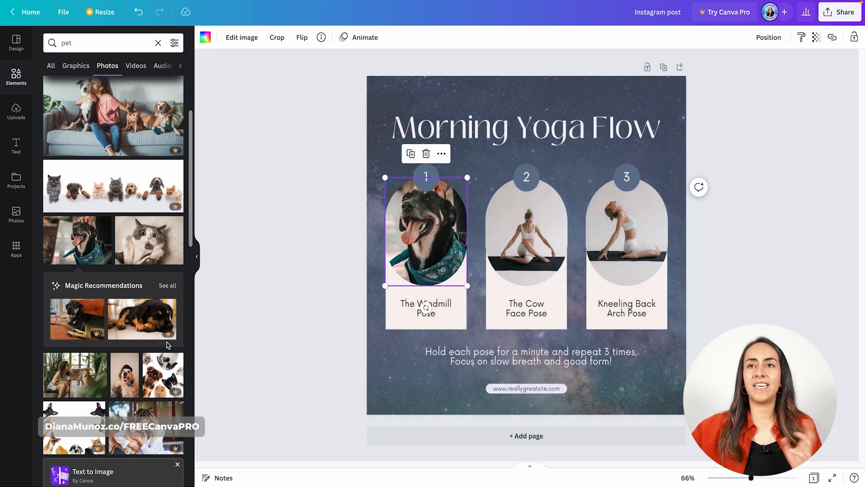
Examine the license and keyword details of the Pro banner photo with a row of cats and dogs
scroll(63, 197, down, 2)
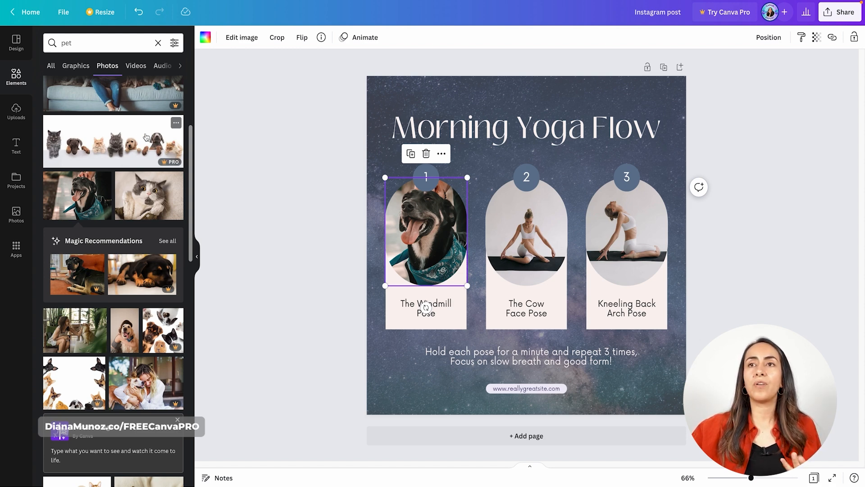
click(177, 125)
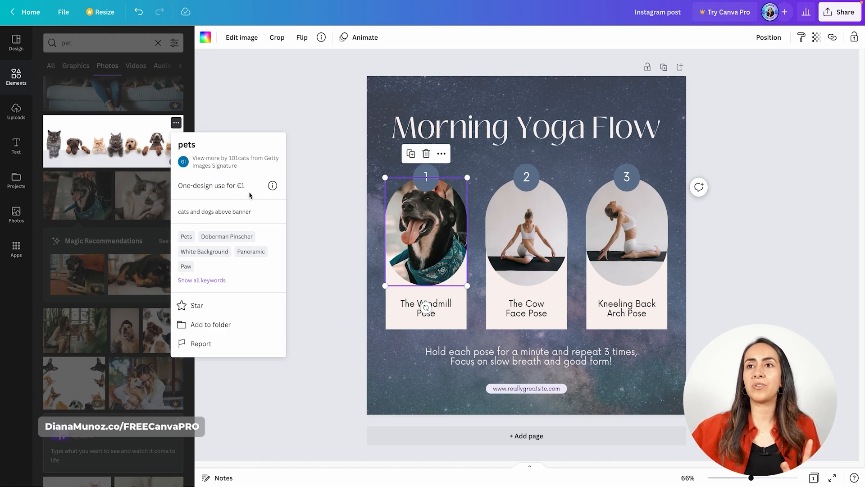
click(313, 170)
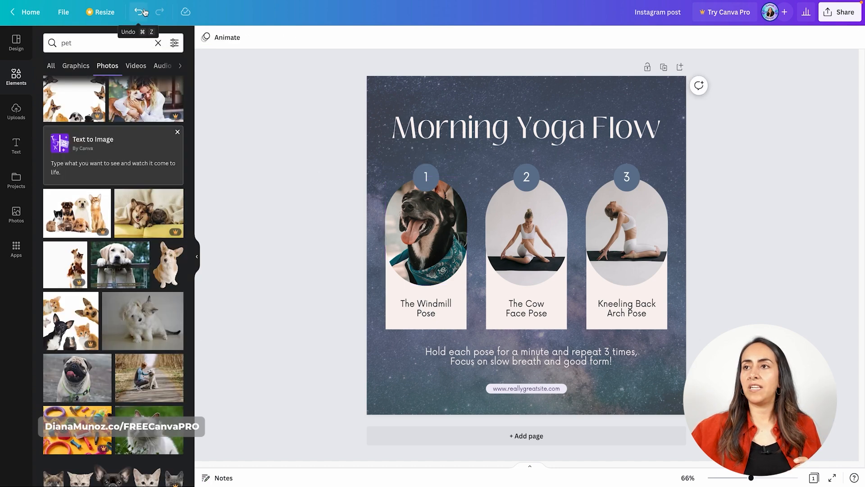
Undo the dog photo's placement in the first frame and clear the pet search
click(140, 12)
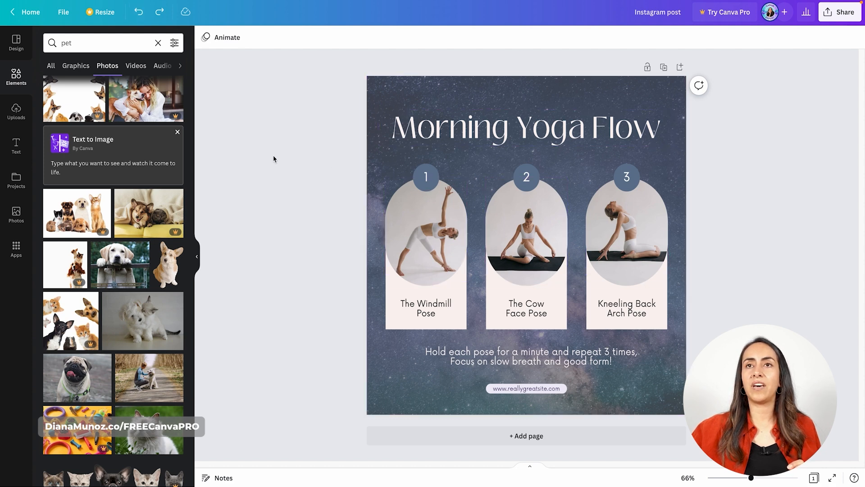
click(158, 42)
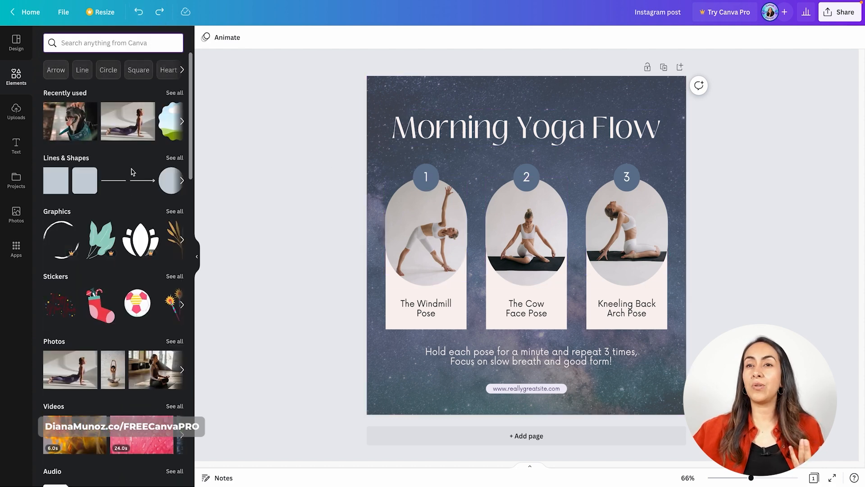
Browse the yoga-themed graphics in the elements library and add the pink lotus flower with a dark outline to the post
click(183, 240)
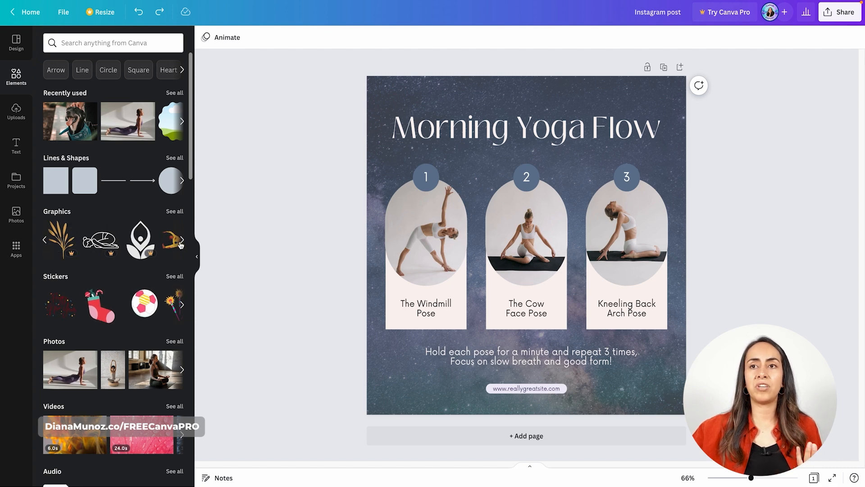
click(182, 241)
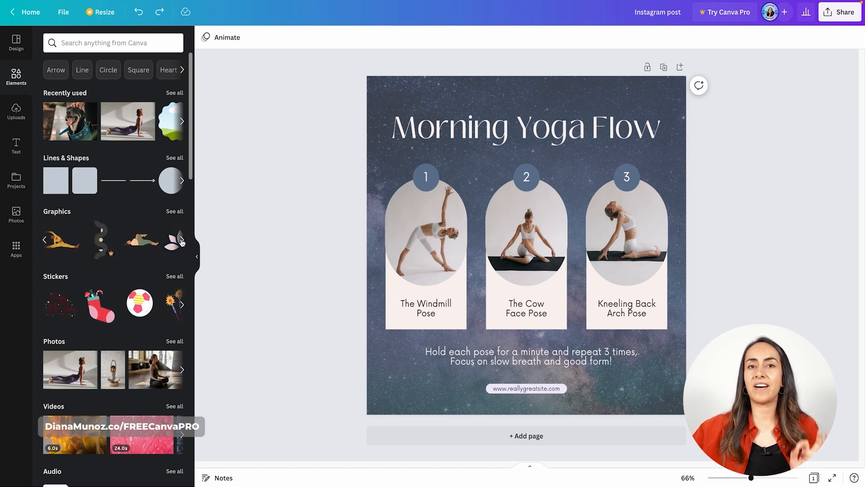
click(182, 241)
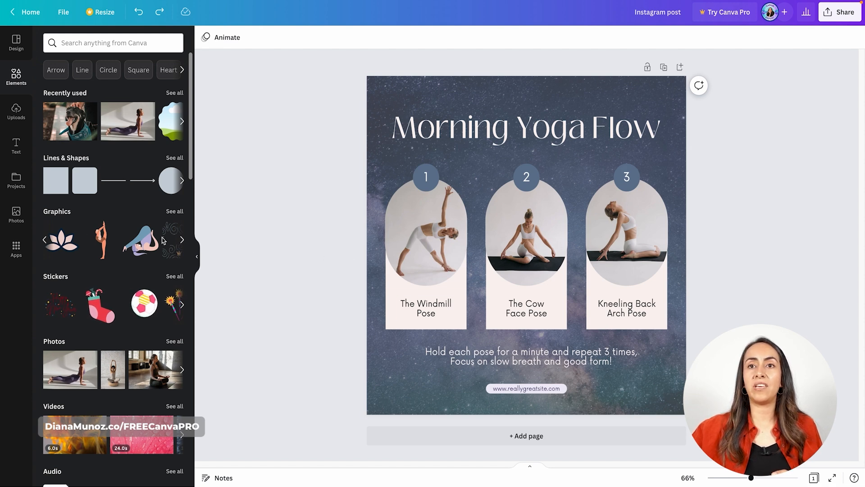
click(67, 247)
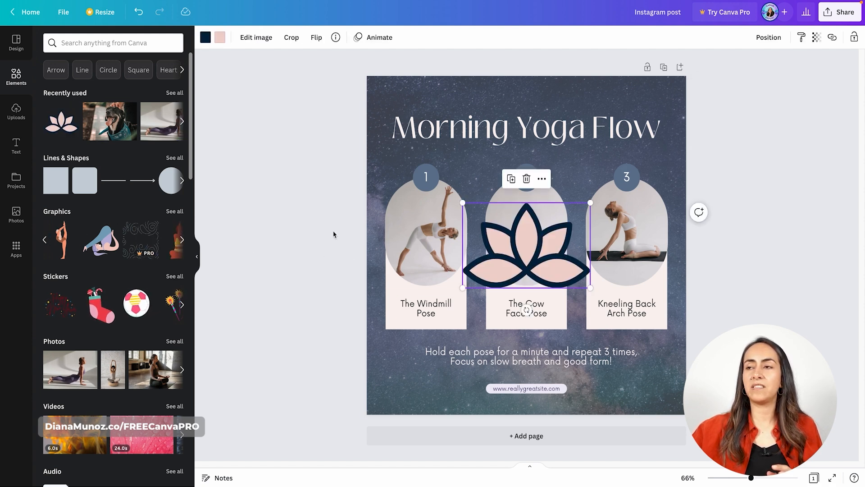
Shrink the lotus graphic, move it to the post's lower-left corner, and tilt it slightly
click(593, 203)
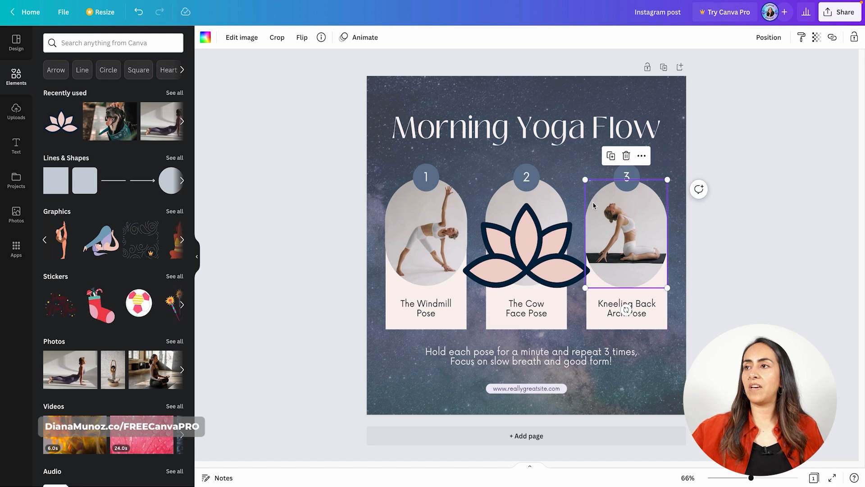
click(569, 227)
drag(589, 203, 496, 265)
drag(474, 295, 409, 406)
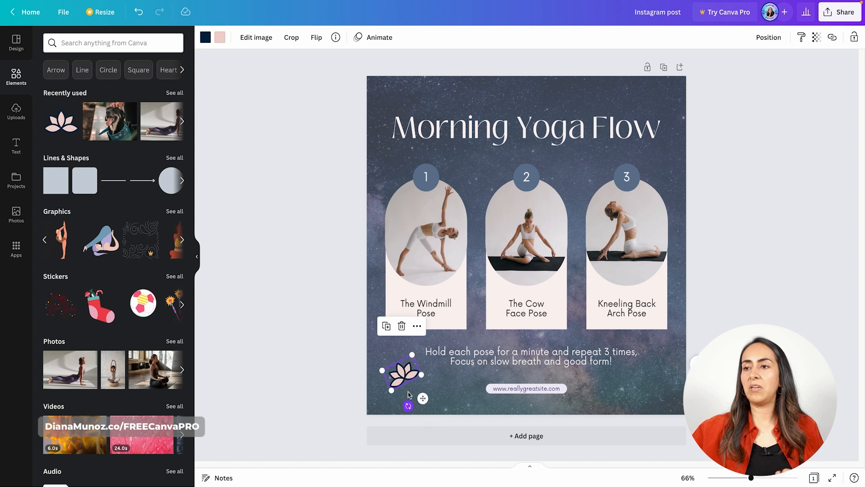
Recolor the lotus with a yellow outline and bright pink petals, and delete the graphic from the post
click(205, 37)
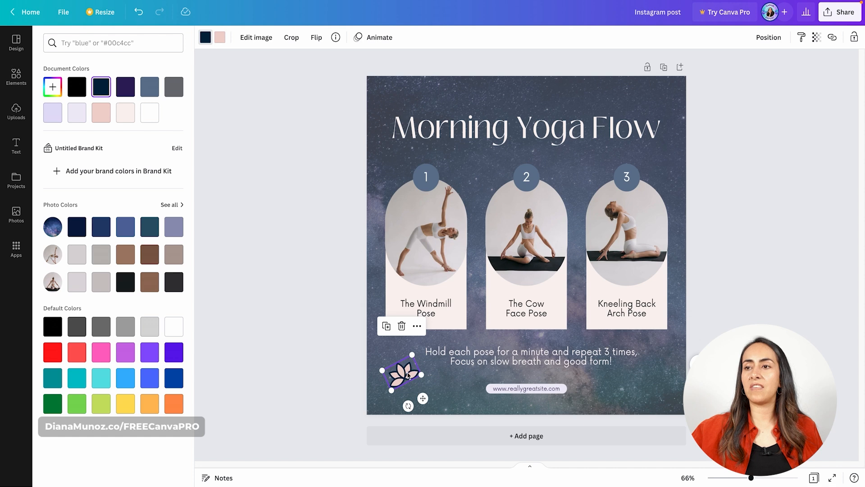
click(126, 405)
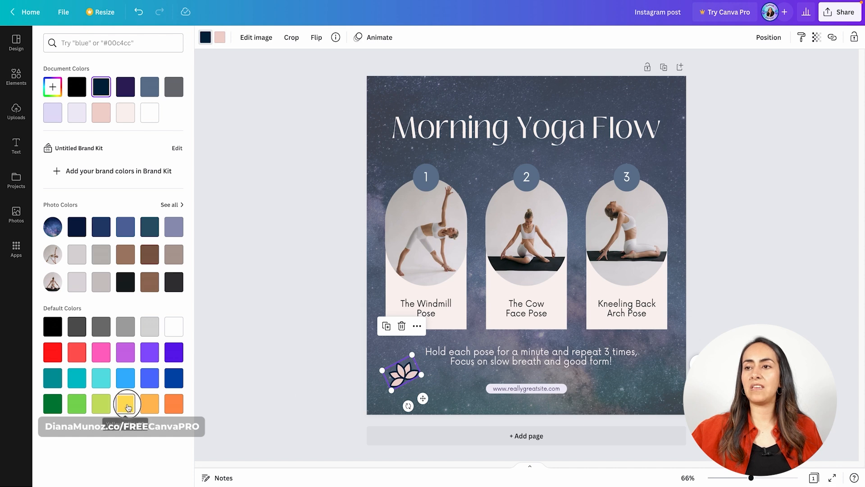
click(218, 40)
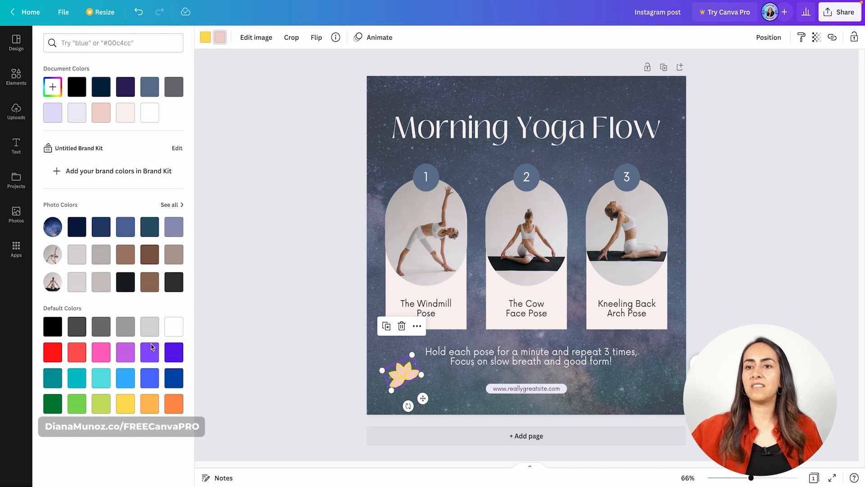
click(107, 358)
click(299, 340)
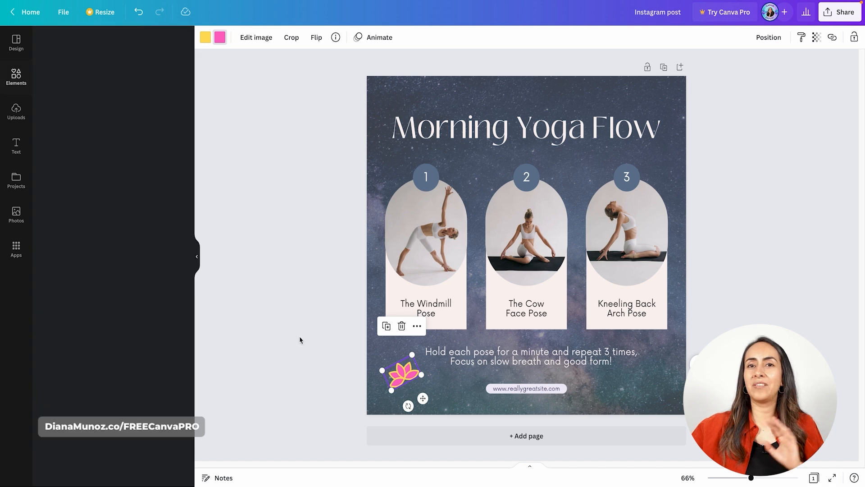
click(402, 327)
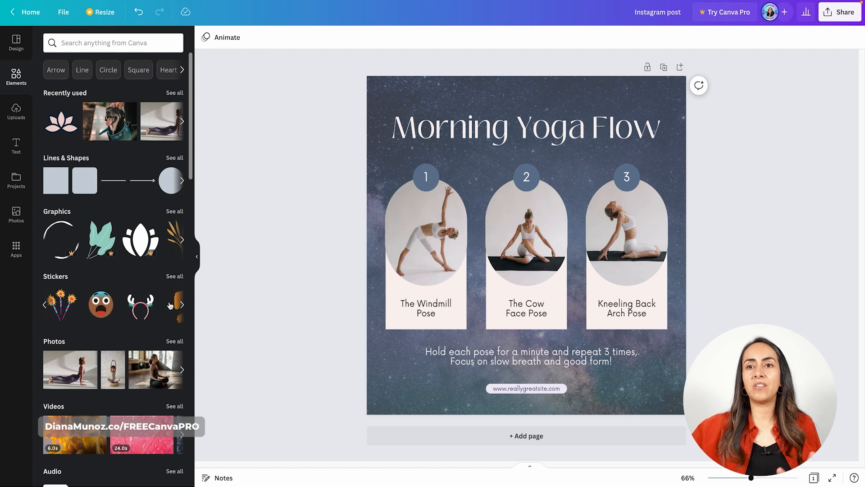
Add the animated sparklers sticker to the post, shrink it to about half size, and shift it toward the lower left
click(68, 311)
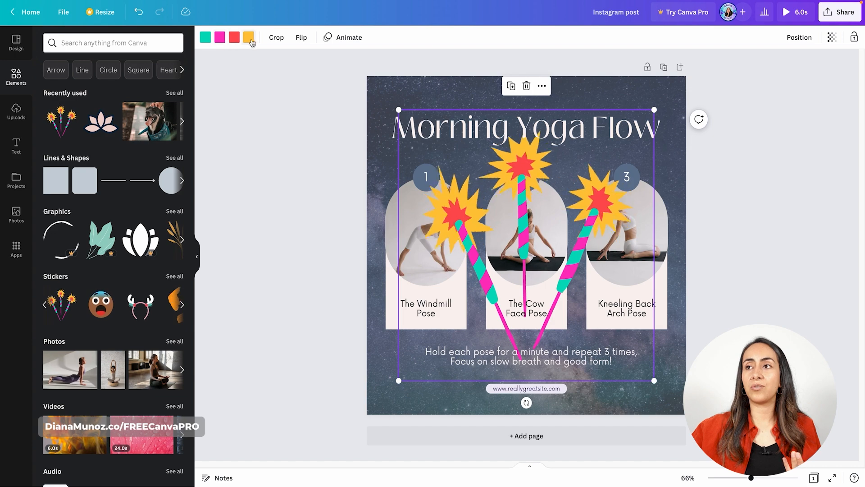
drag(654, 110, 546, 225)
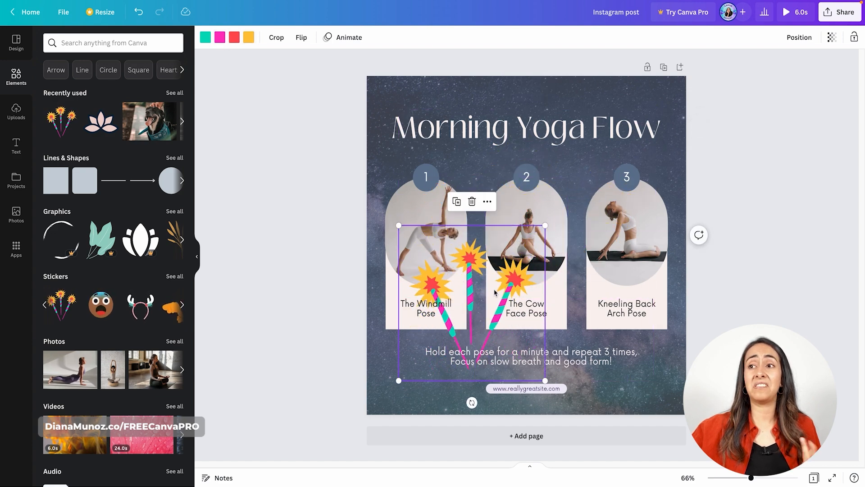
drag(495, 292, 445, 318)
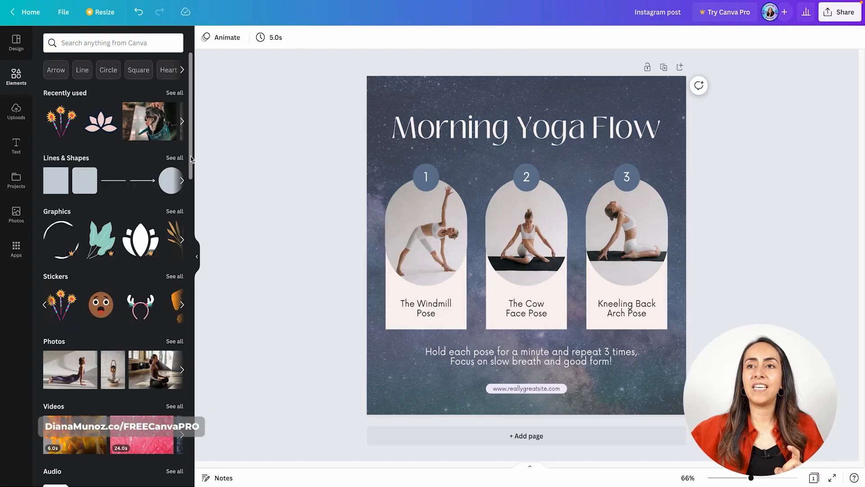
Browse the full frames collection and add a brush-stroke-shaped frame to the post
drag(193, 156, 193, 276)
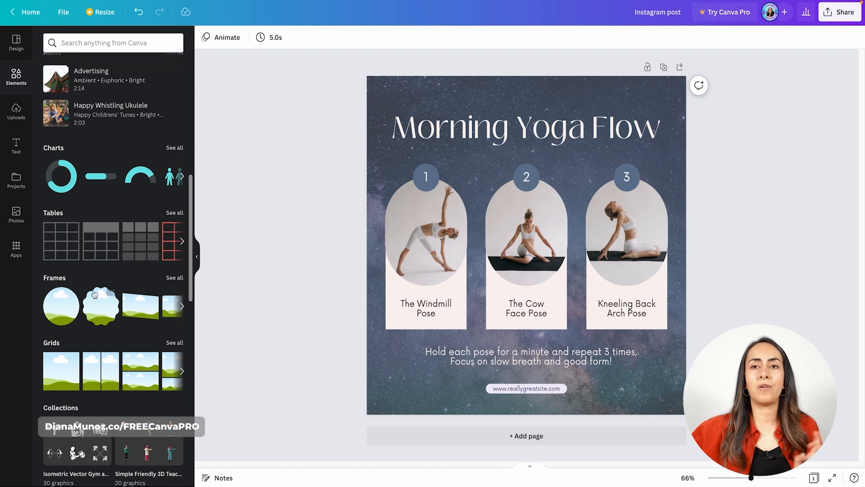
click(175, 278)
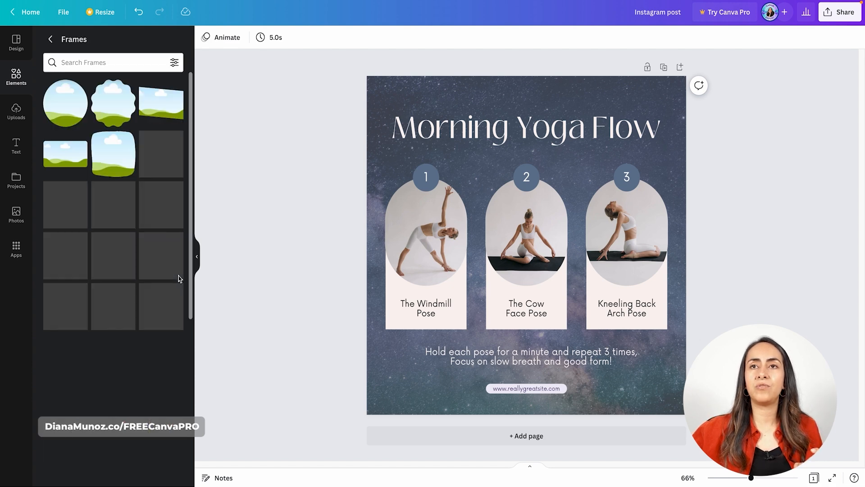
scroll(163, 286, down, 6)
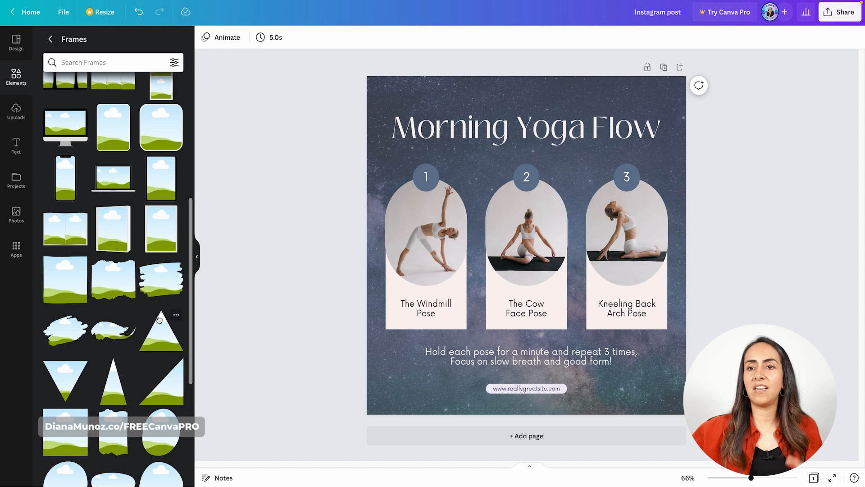
scroll(159, 319, down, 4)
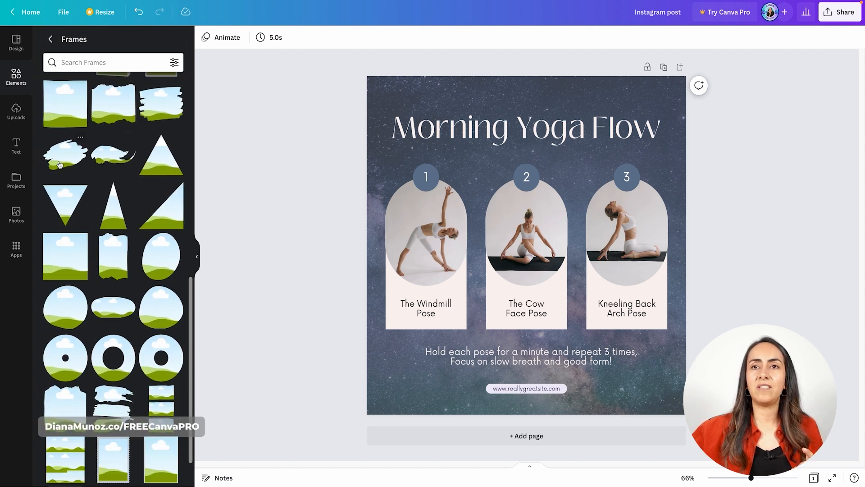
click(57, 151)
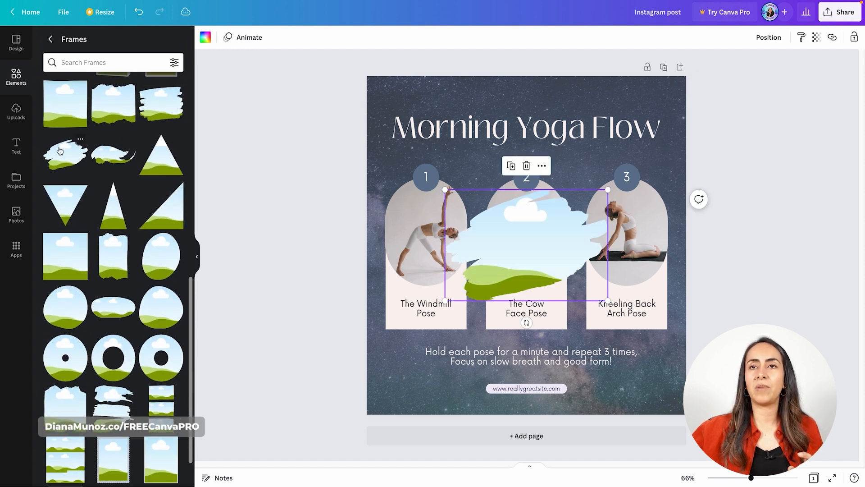
Return to the main elements library and fill the brush-stroke frame with the photo of the woman stretching in purple leggings
click(50, 40)
scroll(126, 254, down, 2)
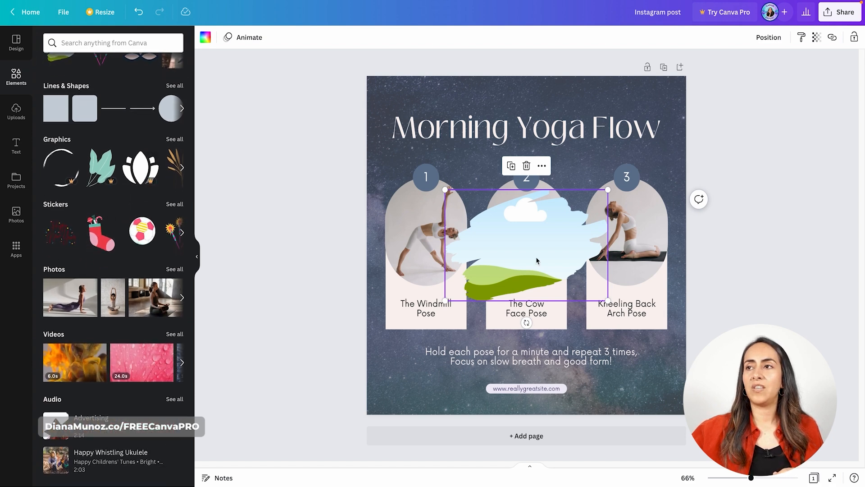
mouse_move(520, 242)
mouse_down()
mouse_move(480, 271)
mouse_move(456, 181)
mouse_move(477, 139)
mouse_move(464, 212)
mouse_up()
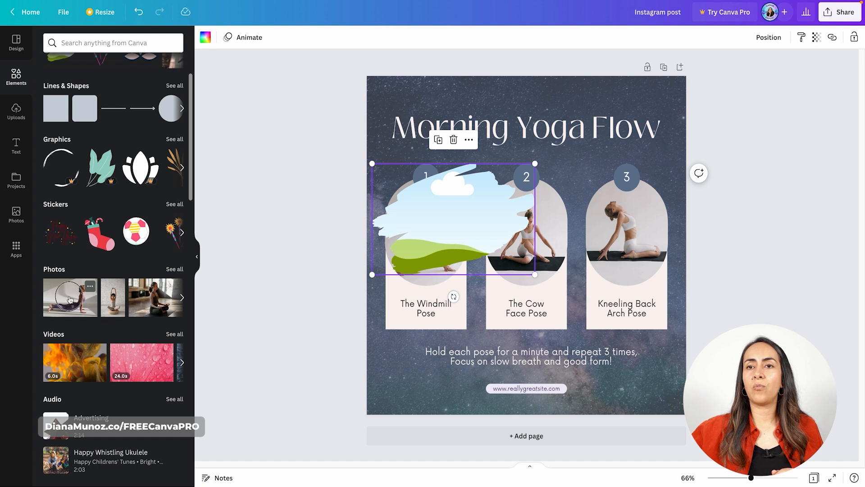
mouse_move(75, 297)
mouse_down()
mouse_move(149, 301)
mouse_move(548, 185)
mouse_up()
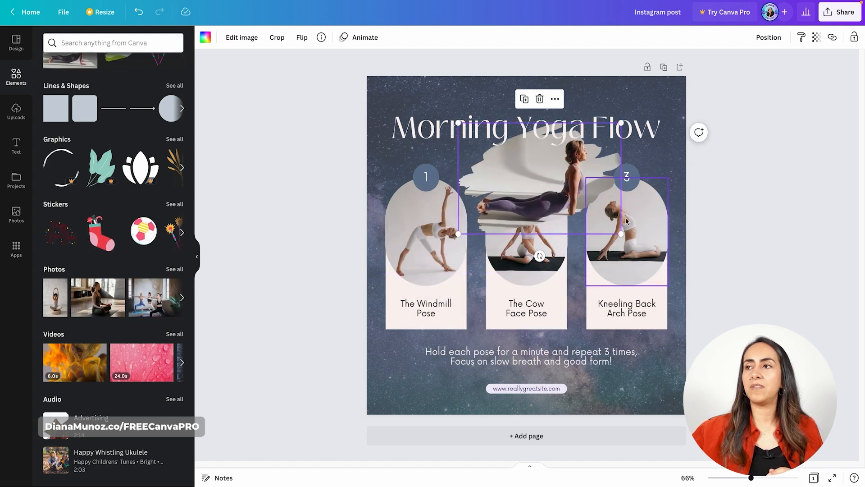
Shrink the brush-stroke photo frame and place it in the post's lower-left corner beside the closing text
drag(621, 234, 527, 170)
mouse_move(473, 164)
mouse_down()
mouse_move(425, 348)
mouse_move(403, 389)
mouse_move(386, 394)
mouse_up()
click(333, 370)
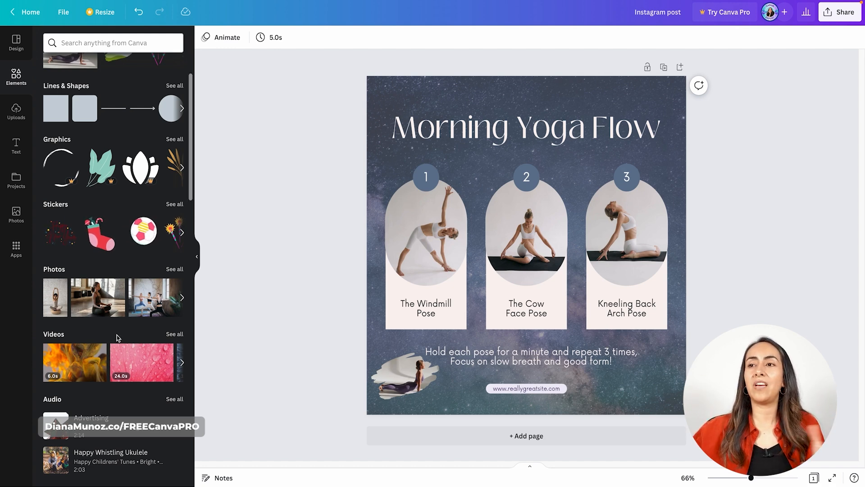
Replace the photo in the brush-stroke frame with the 6-second yellow video, and delete the whole frame from the post
mouse_move(63, 354)
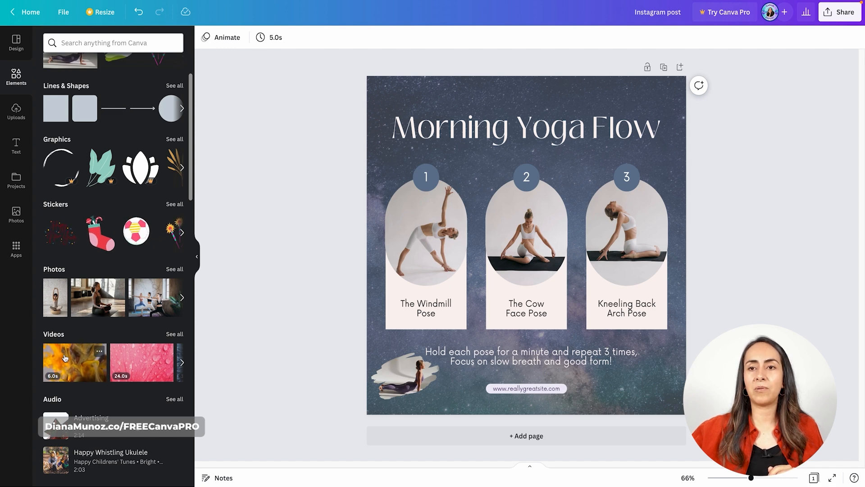
mouse_move(64, 358)
mouse_down()
mouse_move(142, 368)
mouse_move(411, 370)
mouse_up()
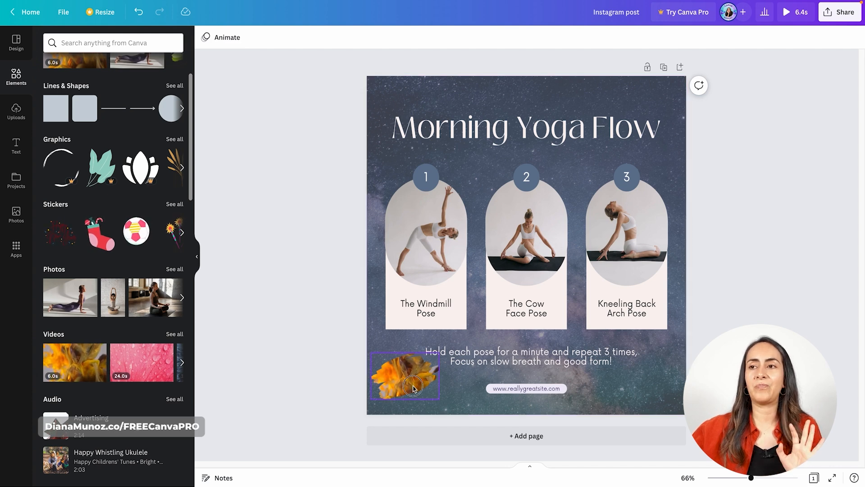
click(413, 388)
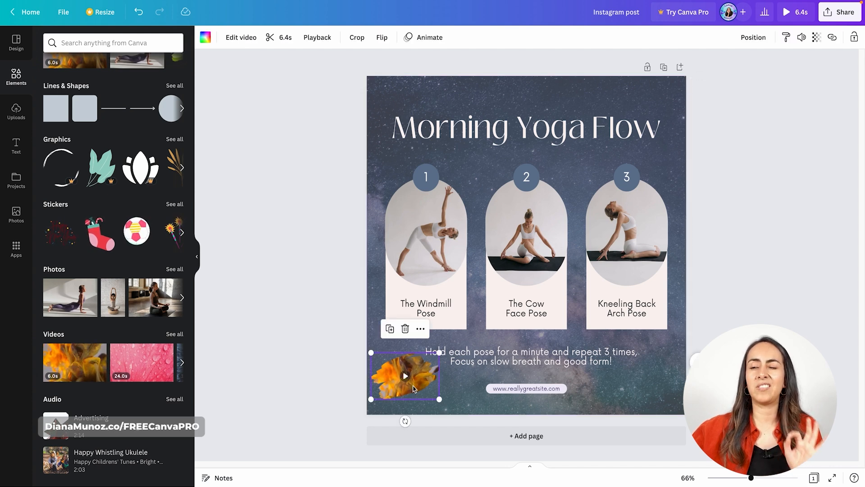
click(405, 330)
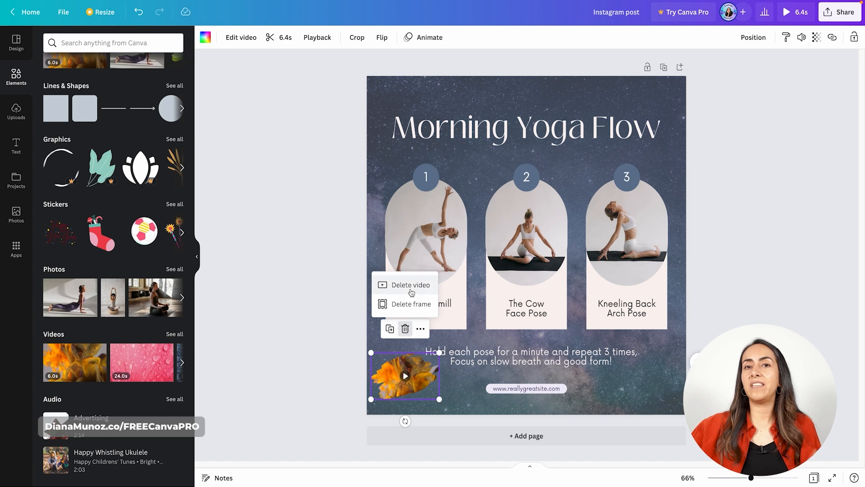
click(411, 304)
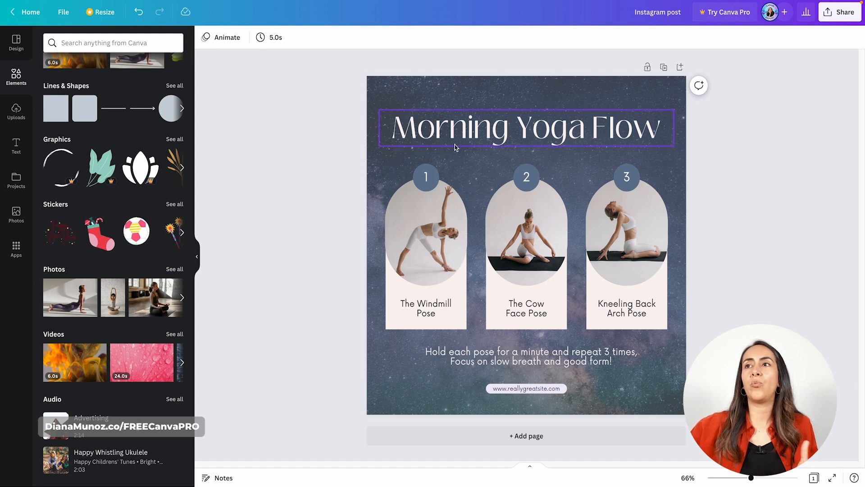
Change the font of the "Morning Yoga Flow" title to Bukhari Script
click(473, 129)
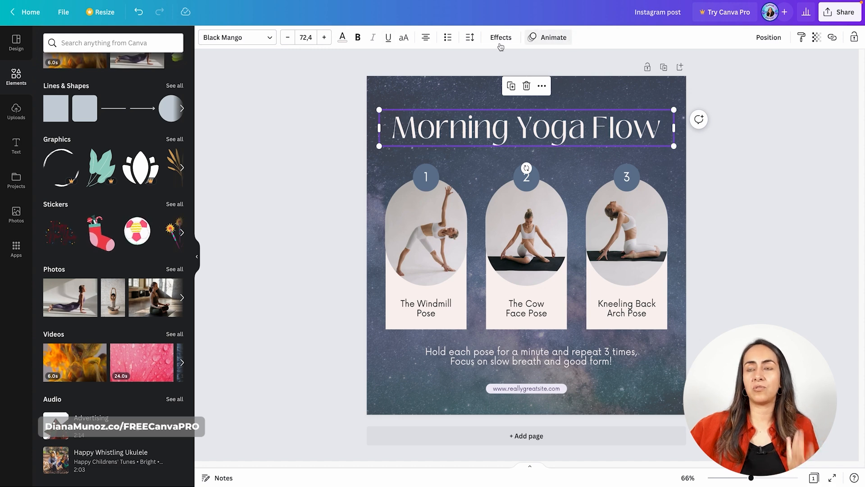
click(250, 44)
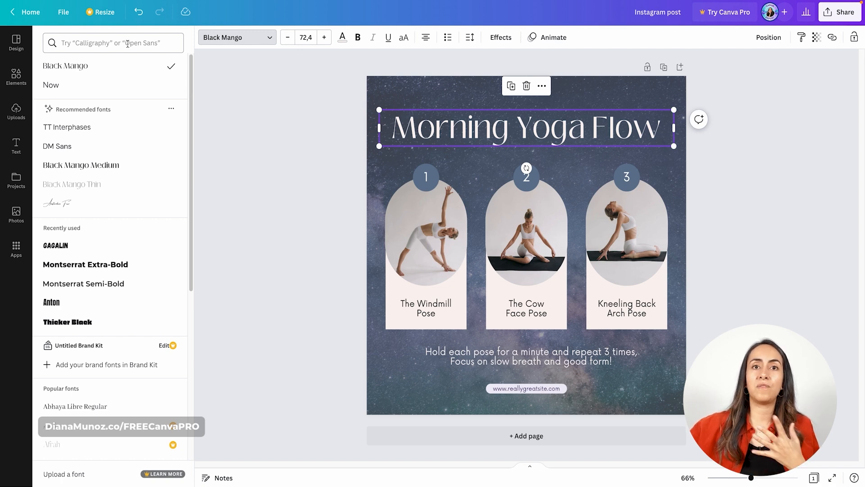
scroll(149, 184, down, 7)
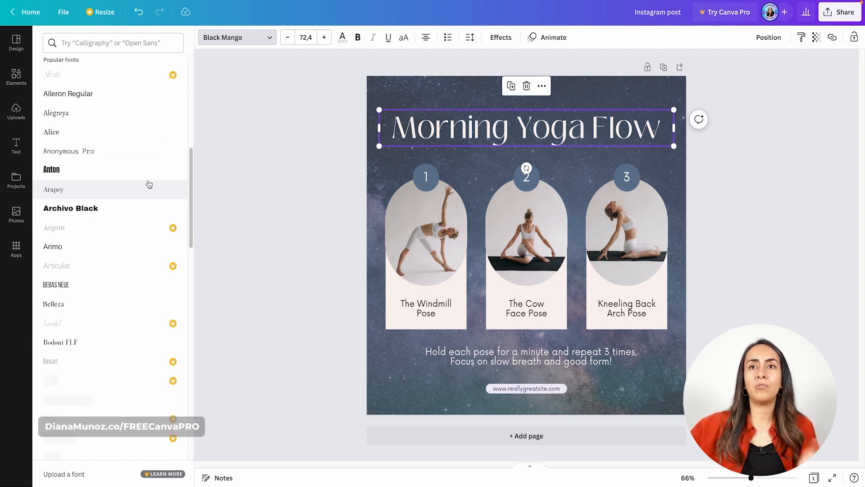
scroll(149, 184, down, 4)
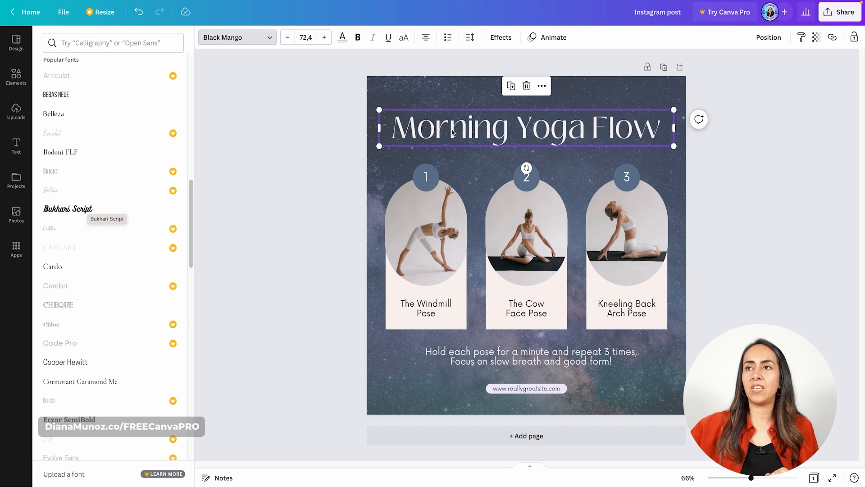
click(100, 208)
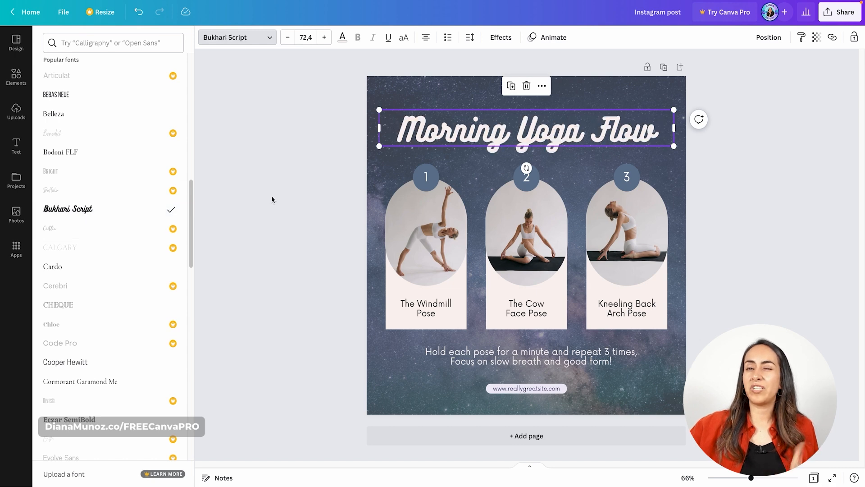
Raise the title's font size by two increments, scale the text box down to size 67,1, and shift it slightly left
click(324, 38)
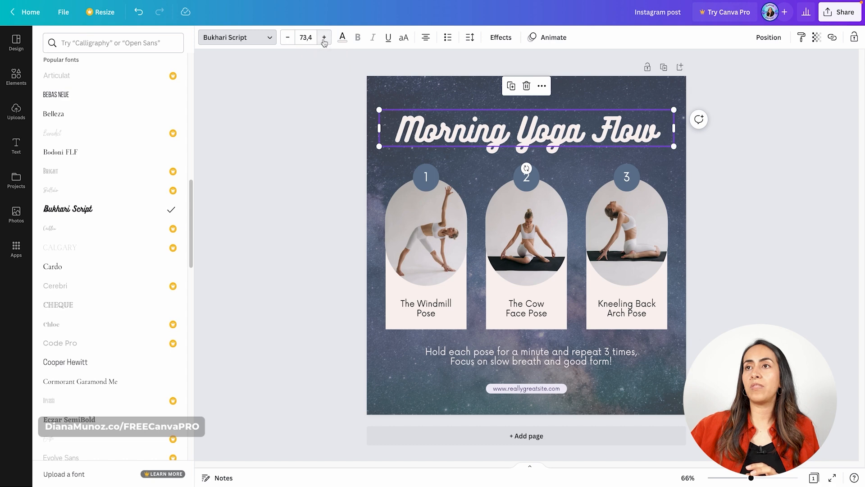
click(324, 38)
drag(380, 148, 406, 136)
drag(496, 132, 479, 132)
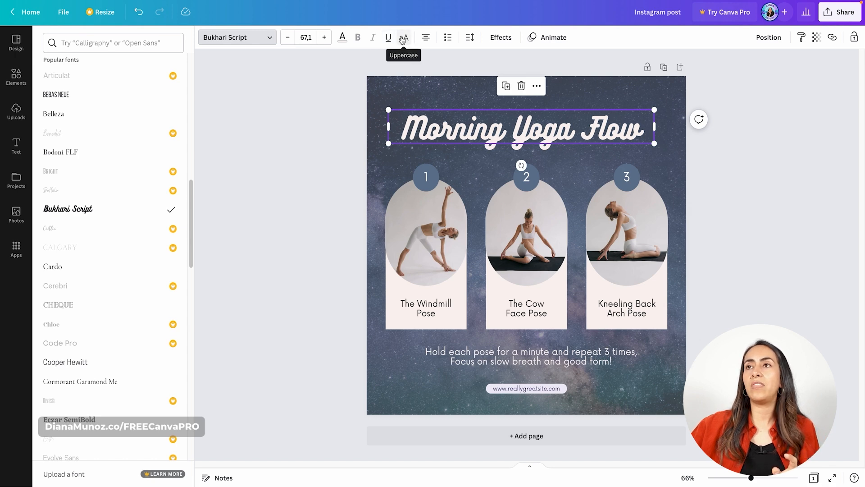
Undo the title's move, size changes and font change to restore the Black Mango heading
click(140, 14)
click(139, 14)
click(139, 14)
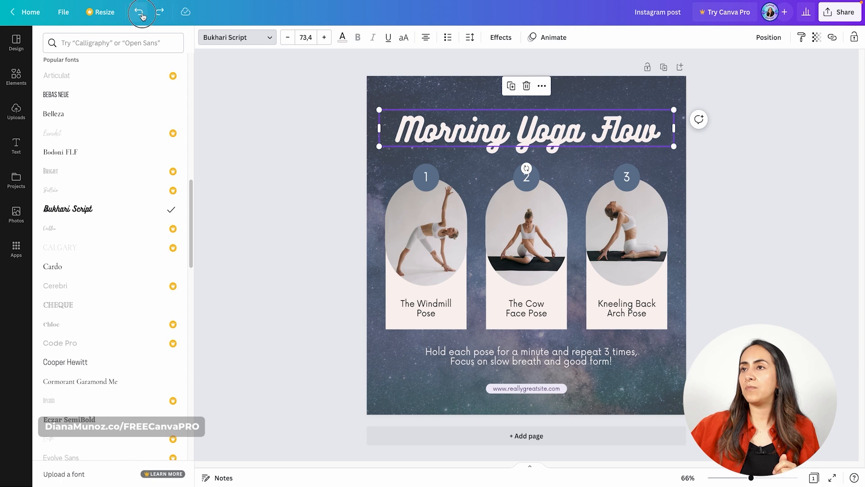
click(140, 13)
click(139, 14)
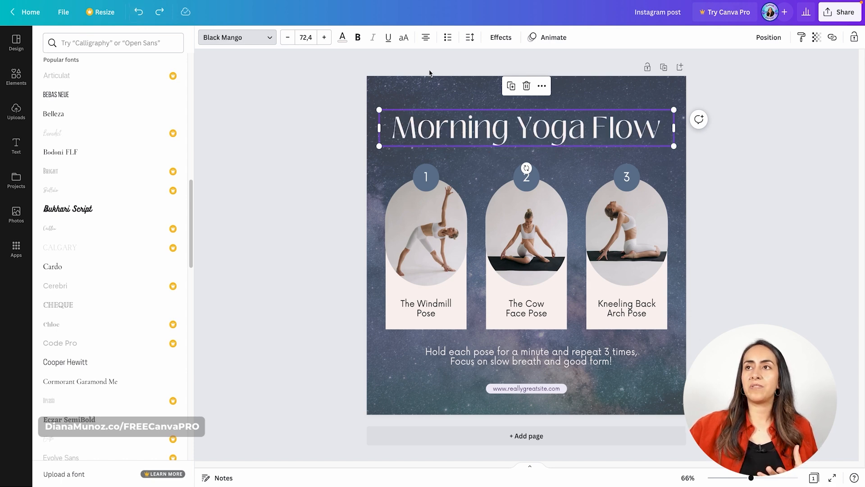
Try uppercase on the title and undo it, and cycle its list formatting from bullets back to no list
click(404, 38)
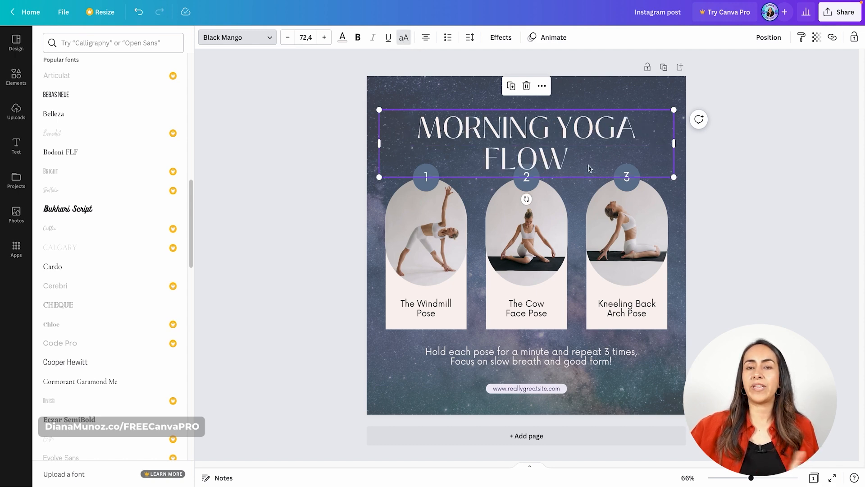
click(138, 12)
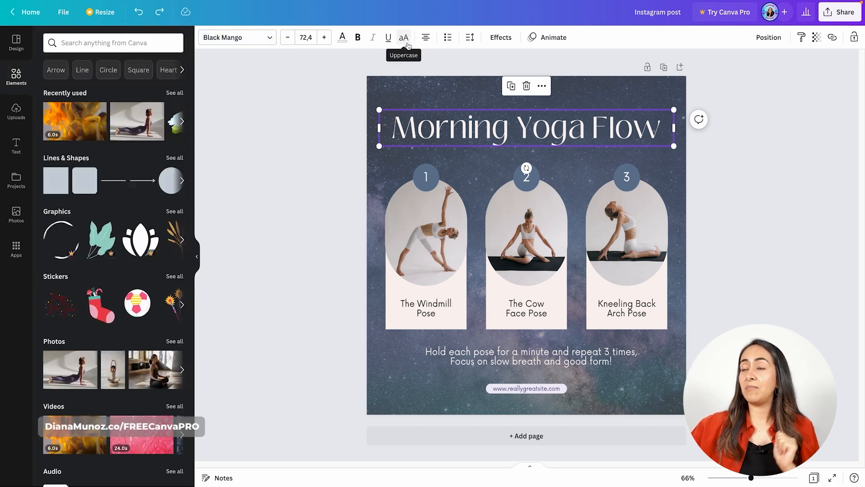
click(448, 38)
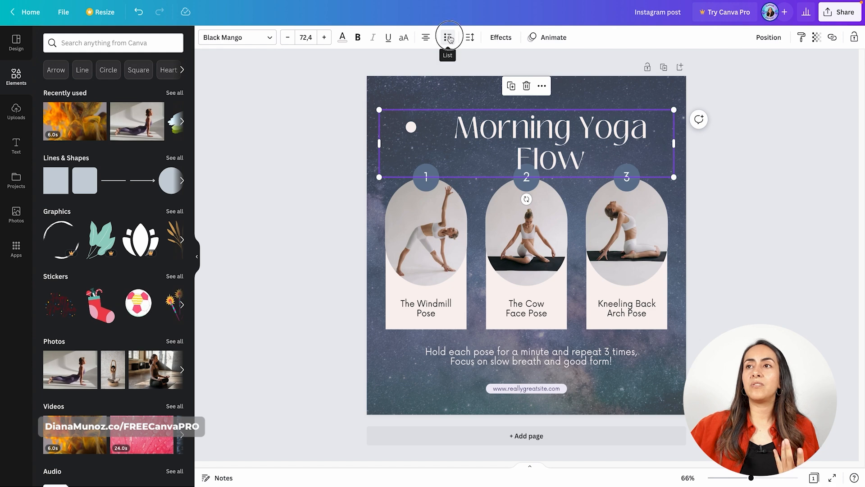
click(449, 38)
click(449, 37)
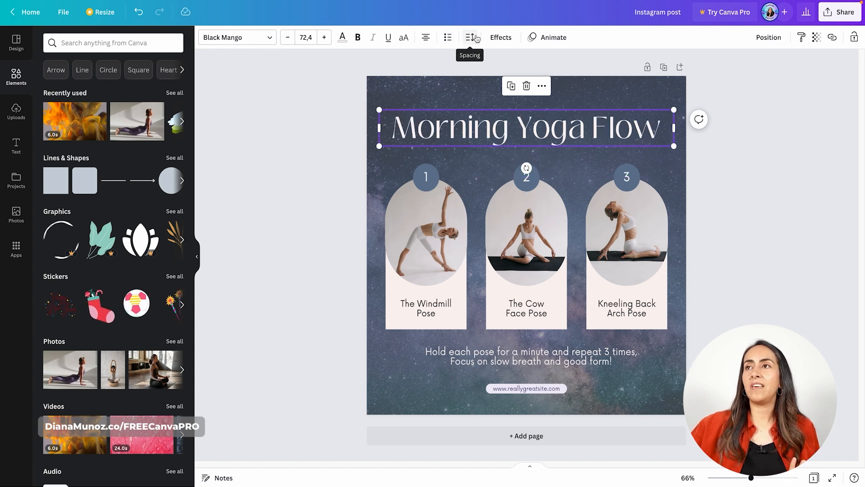
Try the Hollow, Splice with offset 0, Glitch, Neon and Background text effects on the title, and reset its style to None
click(501, 37)
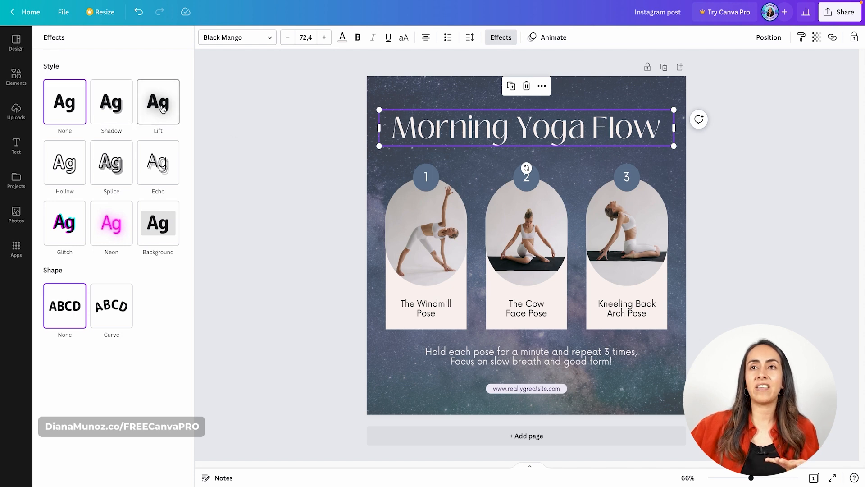
click(72, 168)
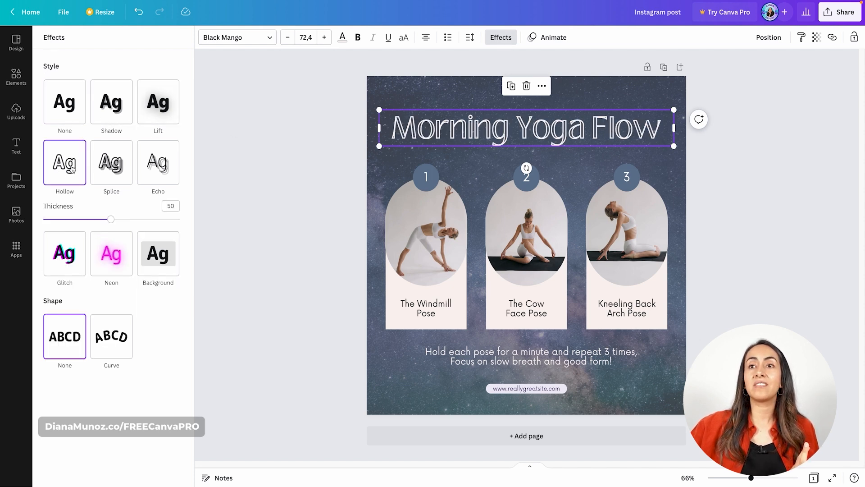
click(110, 165)
drag(112, 246, 27, 246)
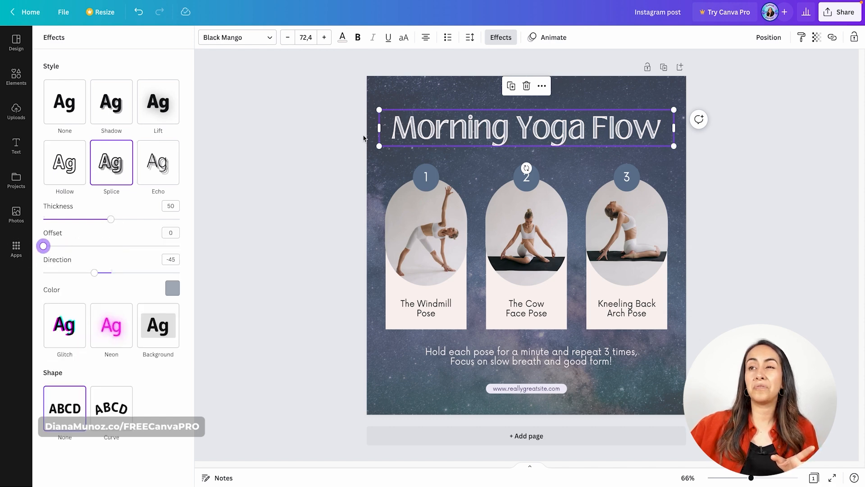
click(56, 336)
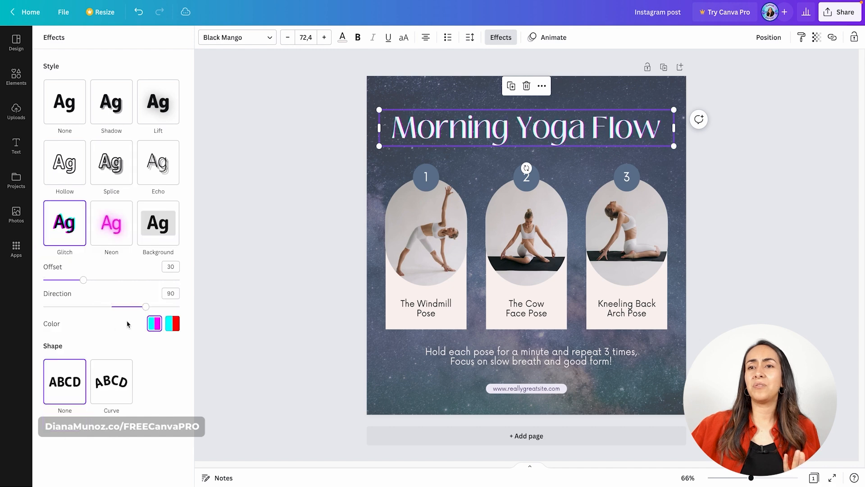
click(123, 235)
click(157, 231)
click(80, 115)
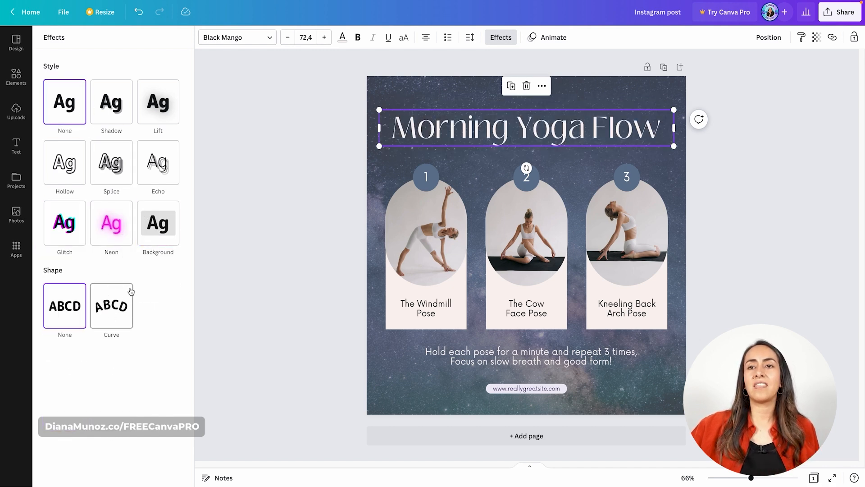
Curve the title text with a value of 14 and then 11, reset its shape to None, and deselect it
click(119, 301)
drag(162, 363, 121, 365)
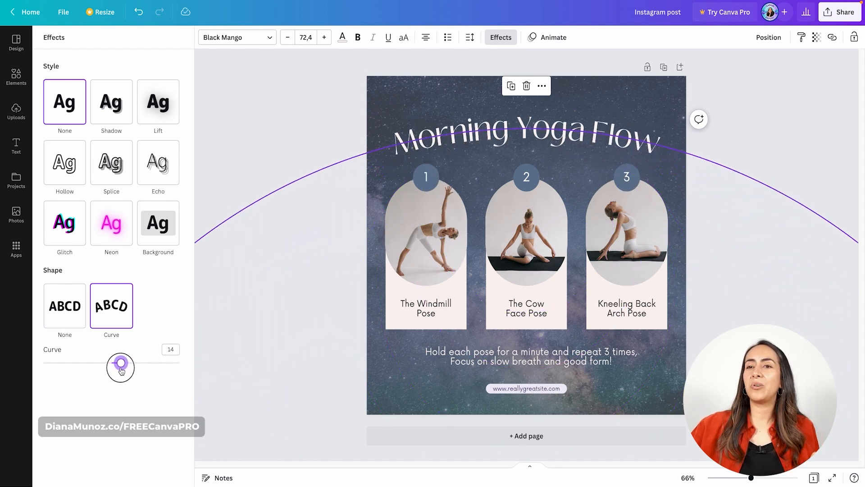
drag(121, 365, 118, 363)
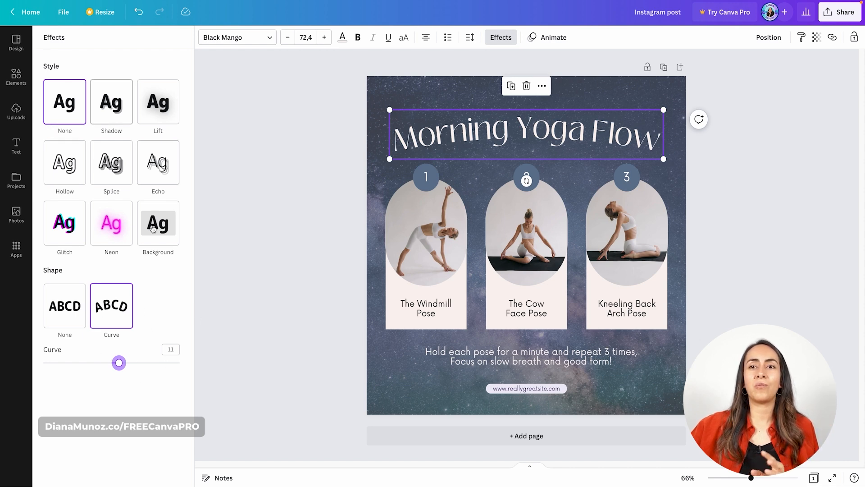
click(65, 306)
click(501, 37)
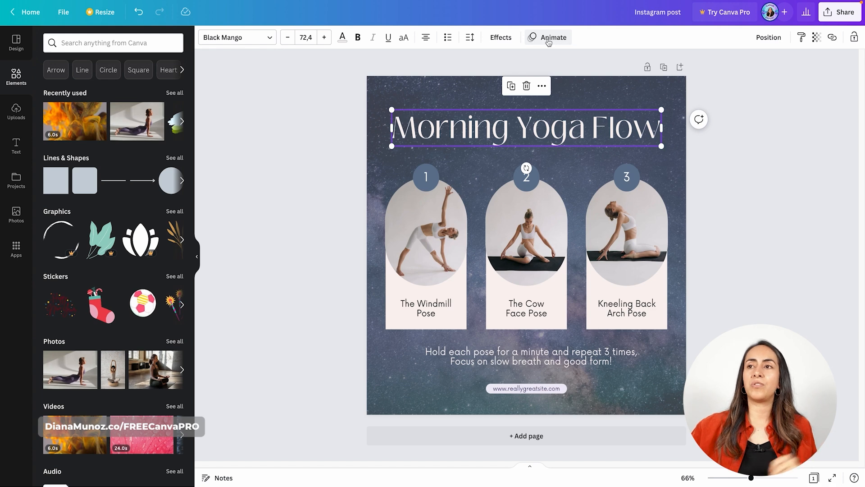
click(326, 198)
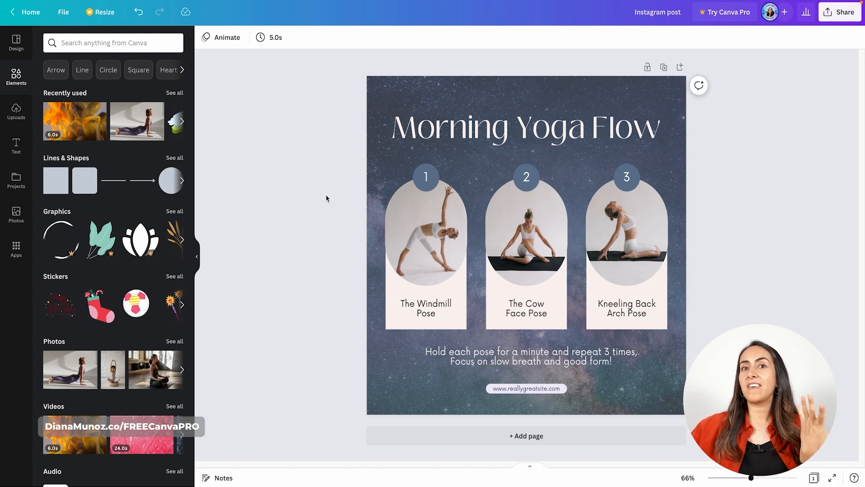
Inspect the three number circles, add a rounded square over the middle pose card, and enter "add text" inside it
click(426, 176)
click(527, 179)
click(626, 178)
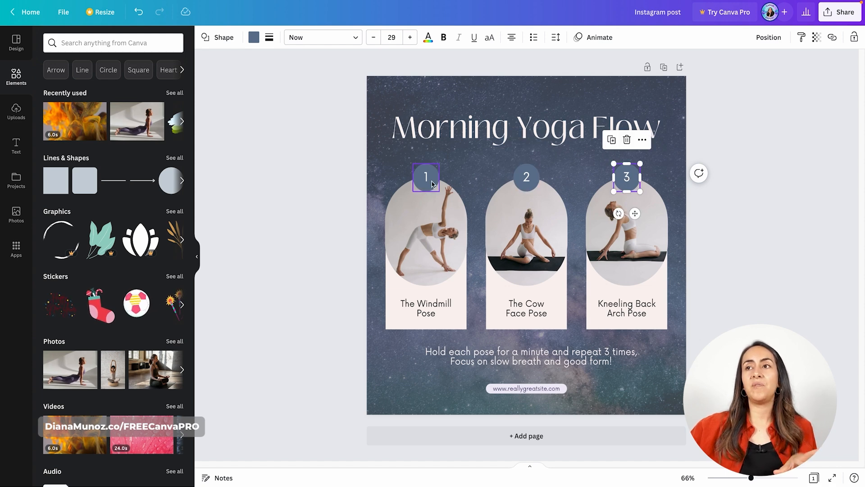
click(85, 180)
mouse_move(546, 238)
mouse_down()
mouse_move(552, 265)
mouse_move(545, 230)
mouse_up()
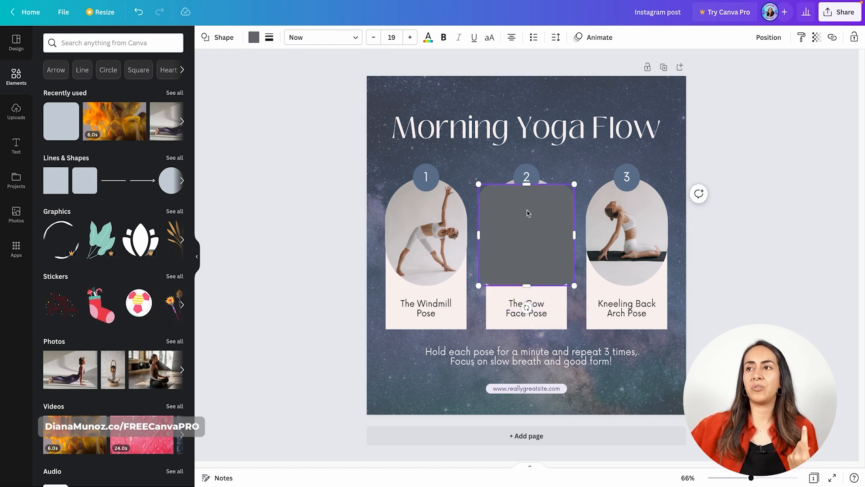
mouse_move(529, 213)
mouse_down()
mouse_move(521, 233)
mouse_move(526, 219)
mouse_up()
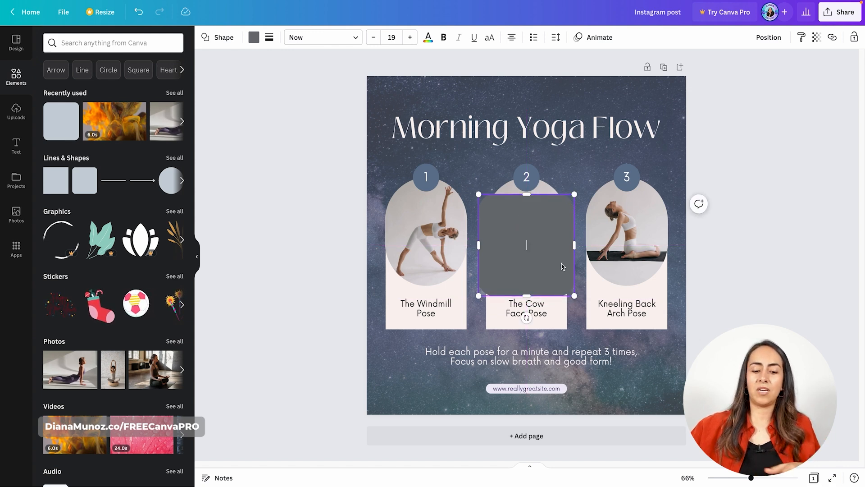
text(add text)
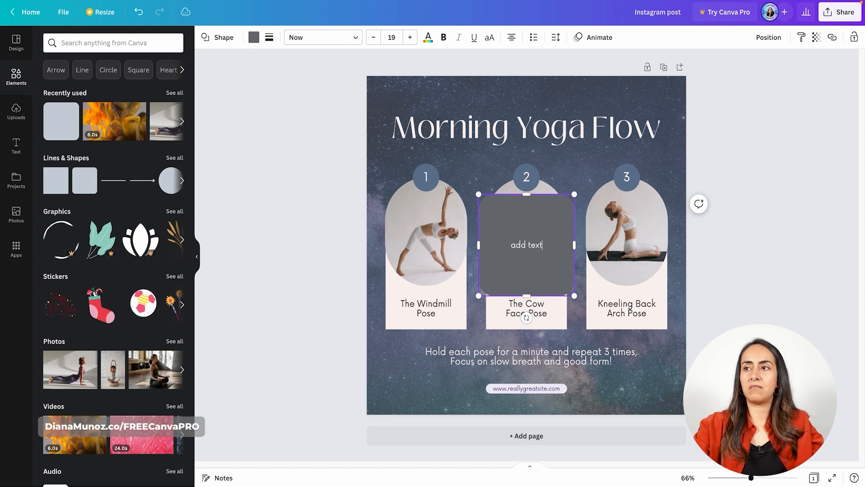
Select the number circles one by one for comparison, and undo the addition of the rounded square with its text
click(628, 177)
click(535, 177)
click(436, 181)
key(ctrl+z)
key(ctrl+z)
key(ctrl+z)
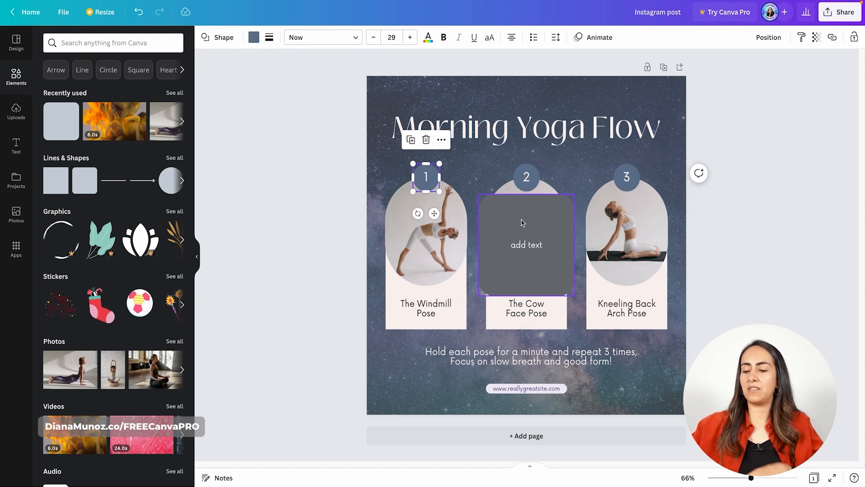
Replace the number in the first circle with "sdsd" and restore it to 1
click(430, 178)
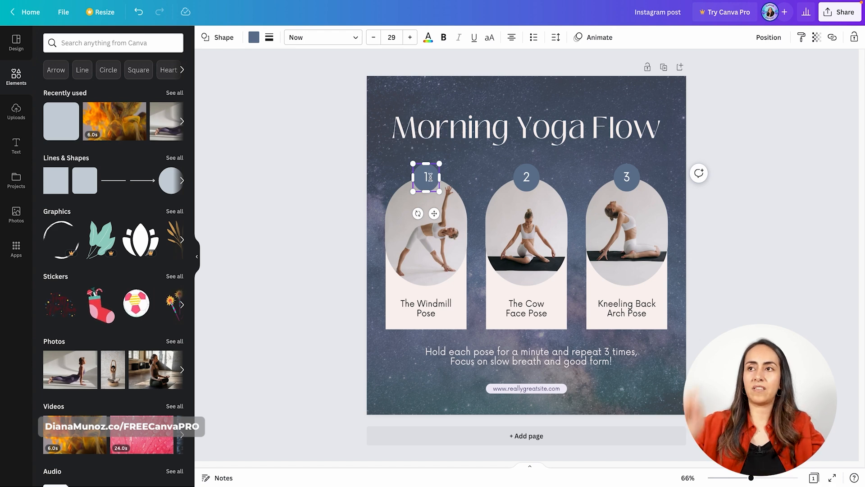
key(BackSpace)
text(sdsd)
key(BackSpace)
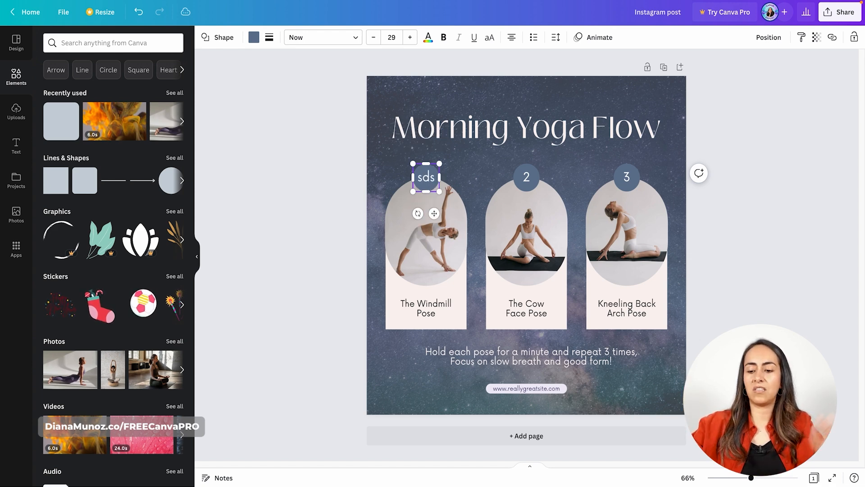
key(BackSpace)
key(BackSpace)
key(BackSpace)
text(1)
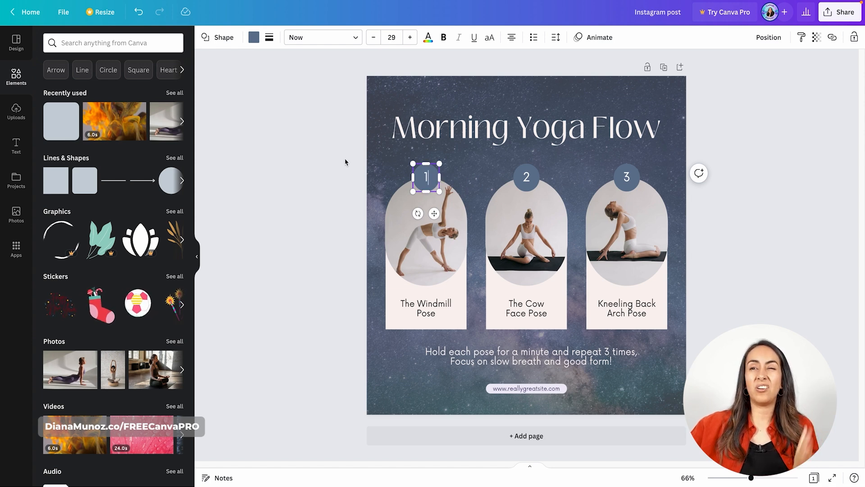
Change the first number circle's shape to a five-pointed star and then to a heart, and deselect it
click(229, 40)
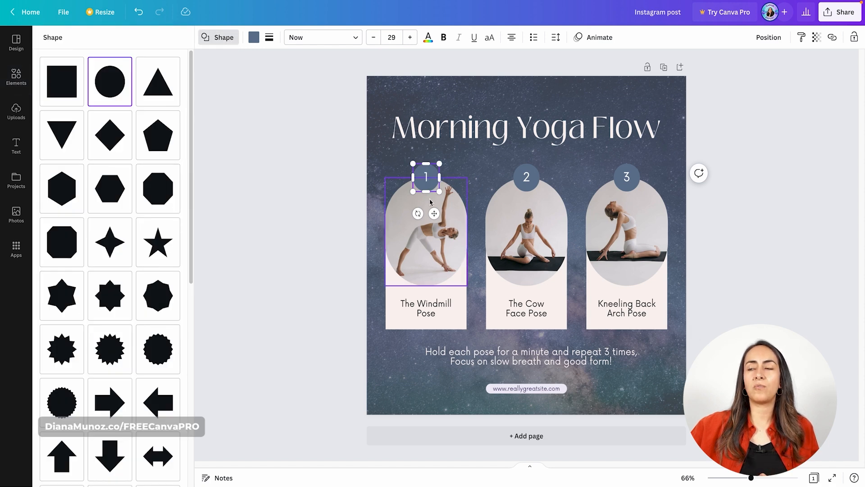
click(158, 242)
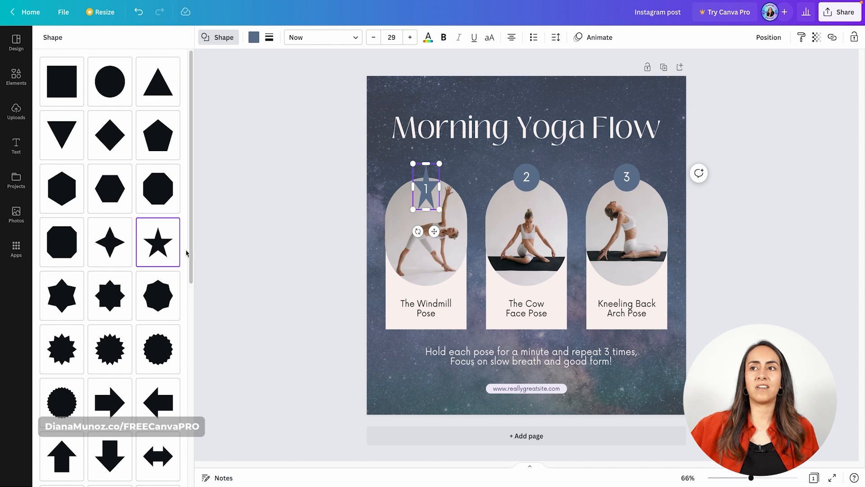
scroll(186, 253, down, 8)
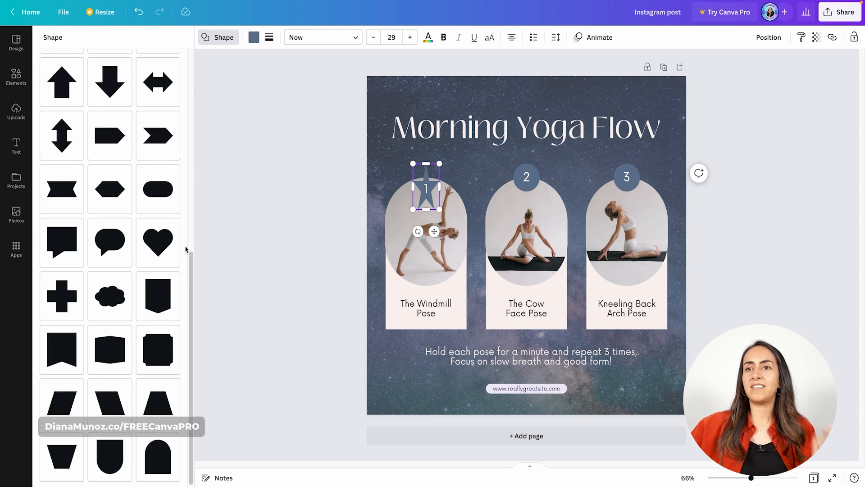
click(152, 242)
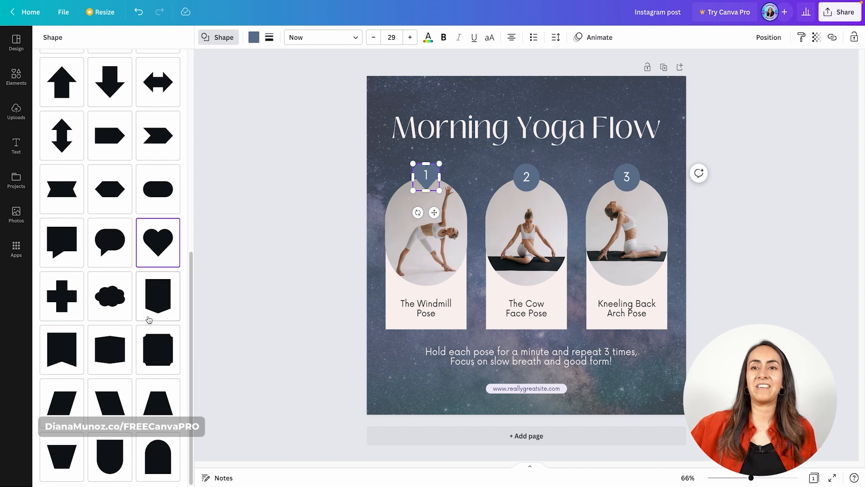
click(235, 254)
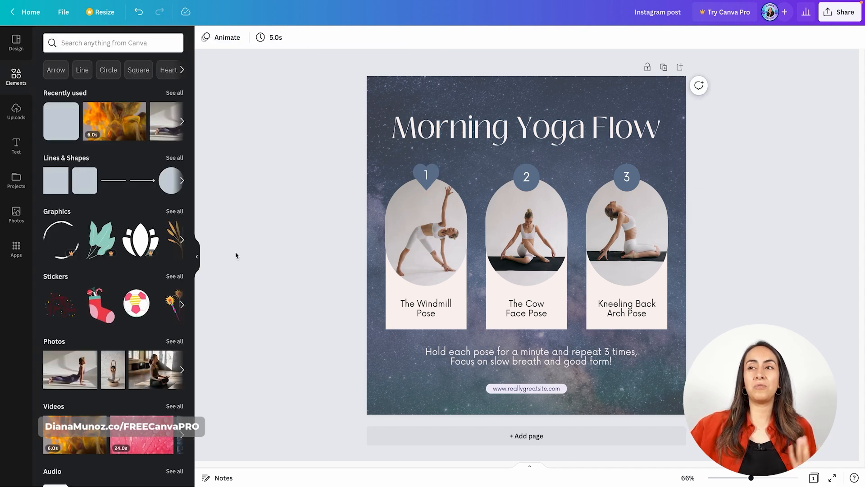
Change the heart behind number 1 to a square
click(426, 175)
click(219, 37)
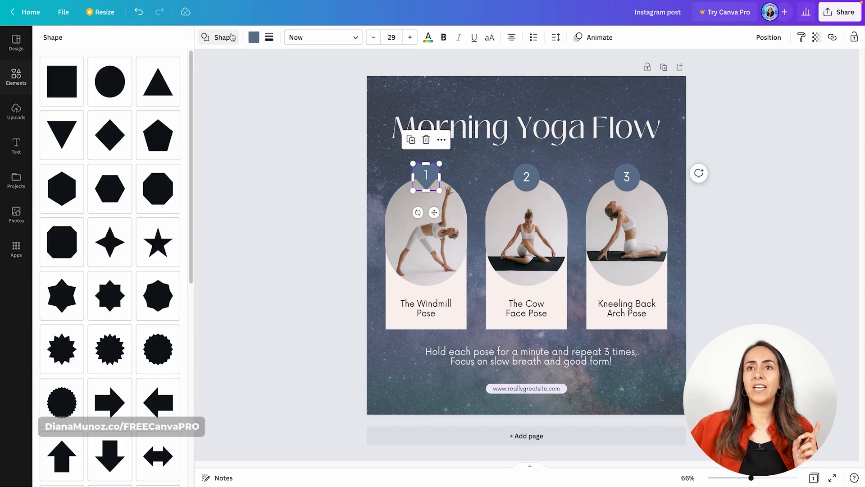
click(68, 84)
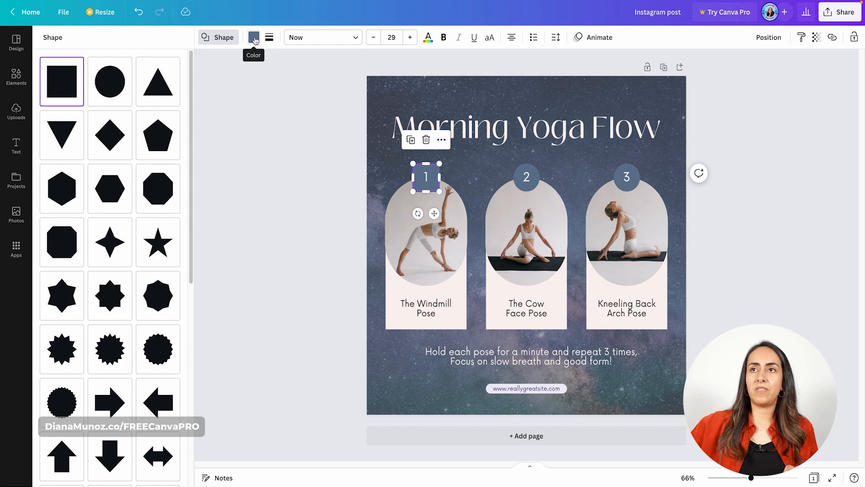
Give the square behind number 1 a solid border with a weight of 13, and remove the border again
click(269, 39)
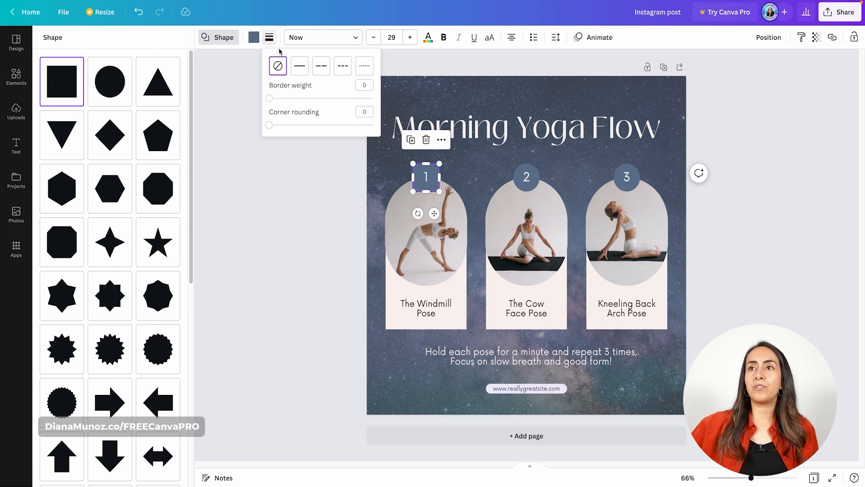
click(300, 66)
drag(272, 100, 282, 98)
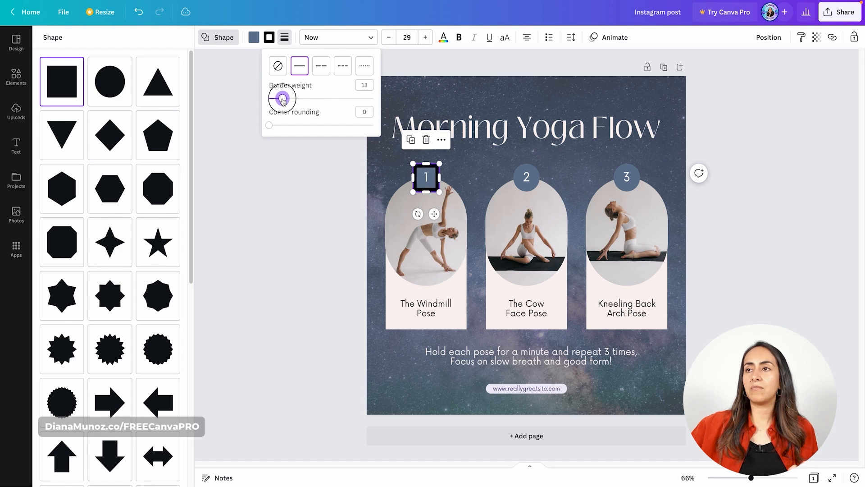
click(278, 66)
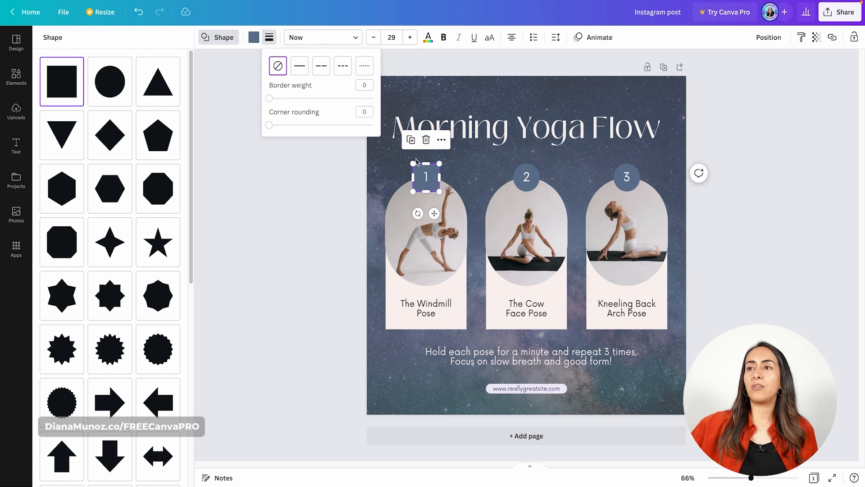
Round the corners of the square behind number 1, deselect it, and undo the shape changes back to the original circle
drag(269, 125, 296, 127)
click(290, 202)
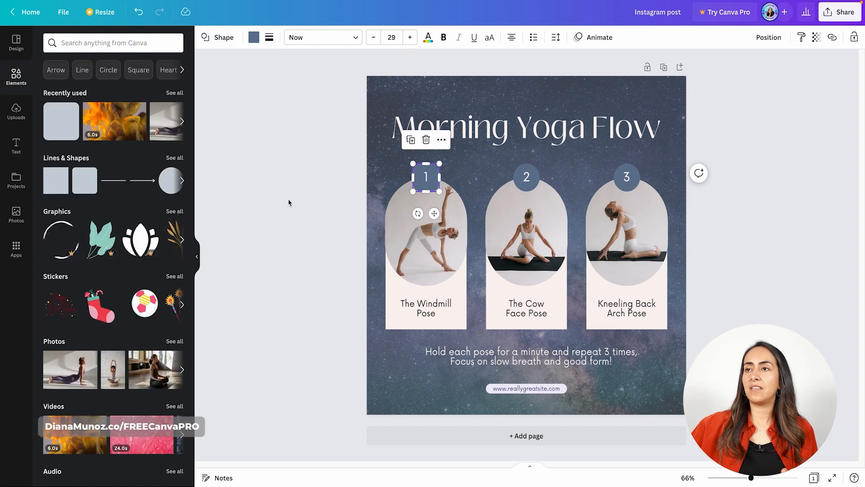
click(290, 201)
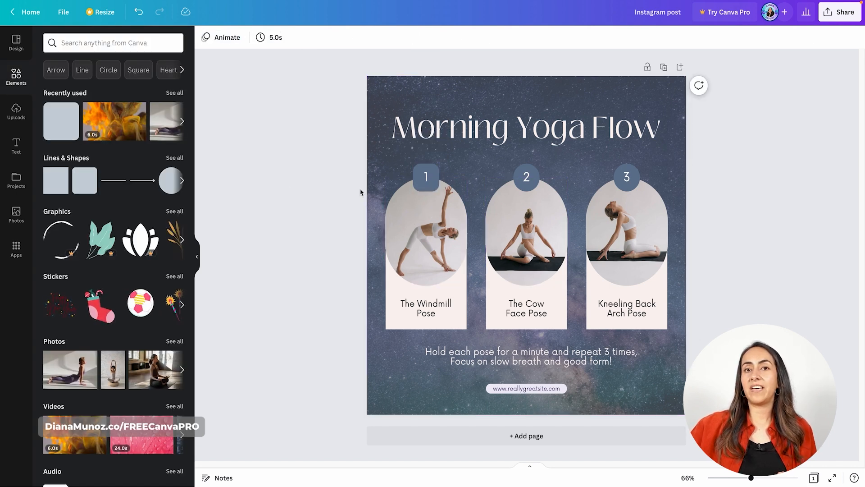
key(ctrl+z)
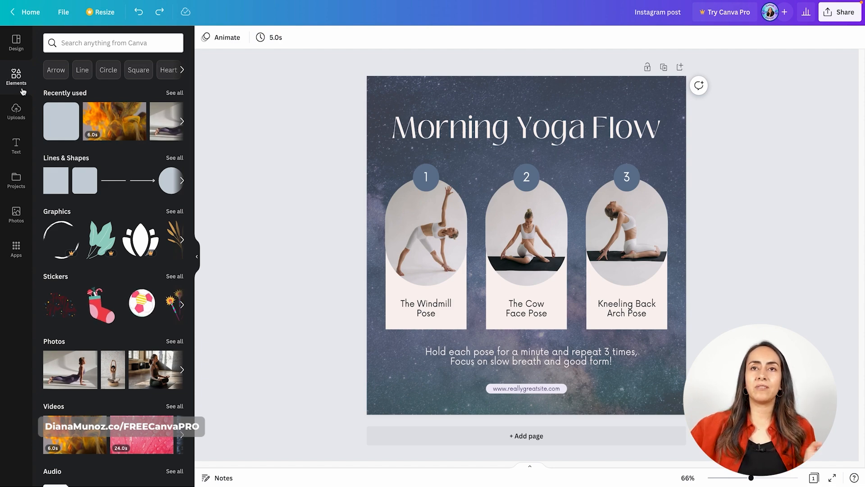
Replace the three pose photos with uploaded portrait, street-scene and sofa photos, and reposition the sofa photo inside the third frame
click(17, 106)
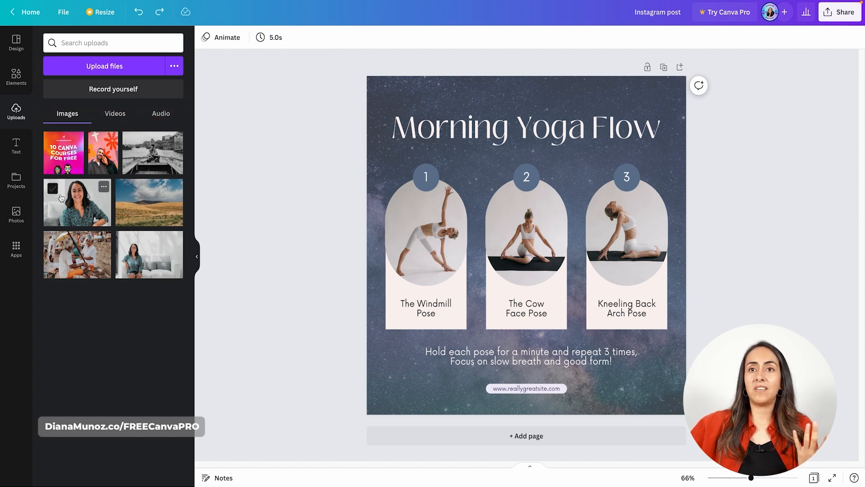
drag(88, 193, 426, 223)
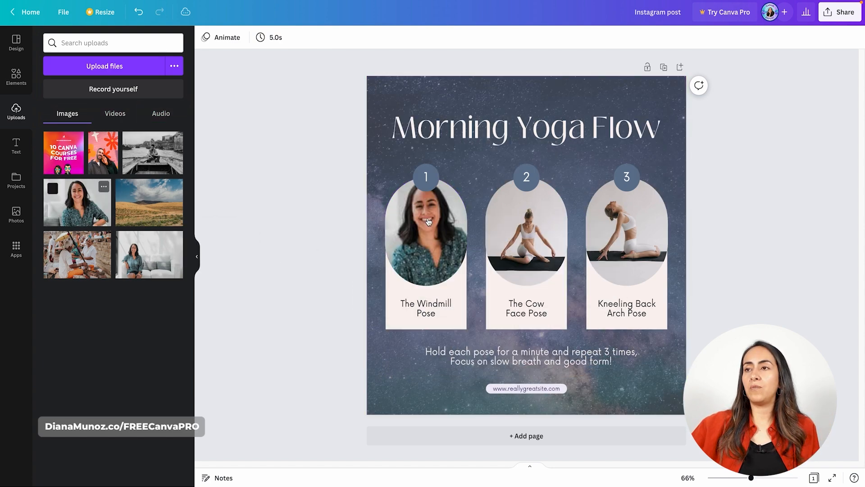
drag(111, 266, 526, 232)
drag(144, 263, 652, 232)
double_click(617, 243)
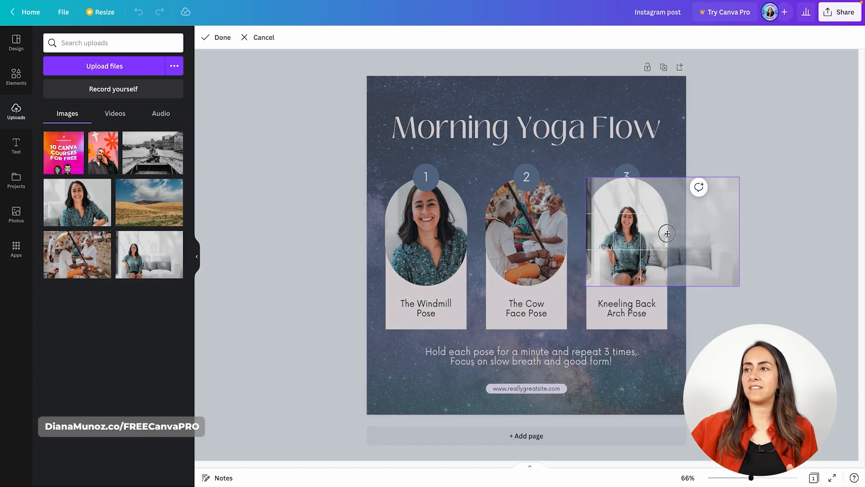
click(221, 37)
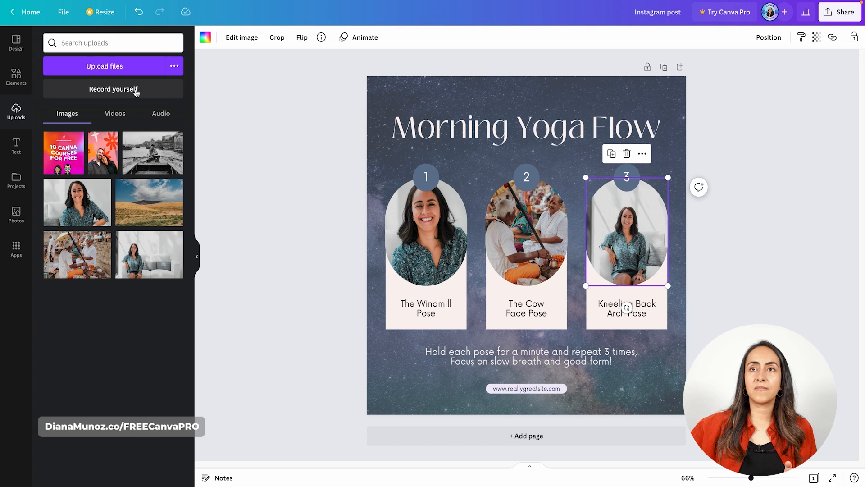
Undo the photo replacements in the three pose frames
click(138, 12)
click(138, 13)
click(138, 12)
click(137, 13)
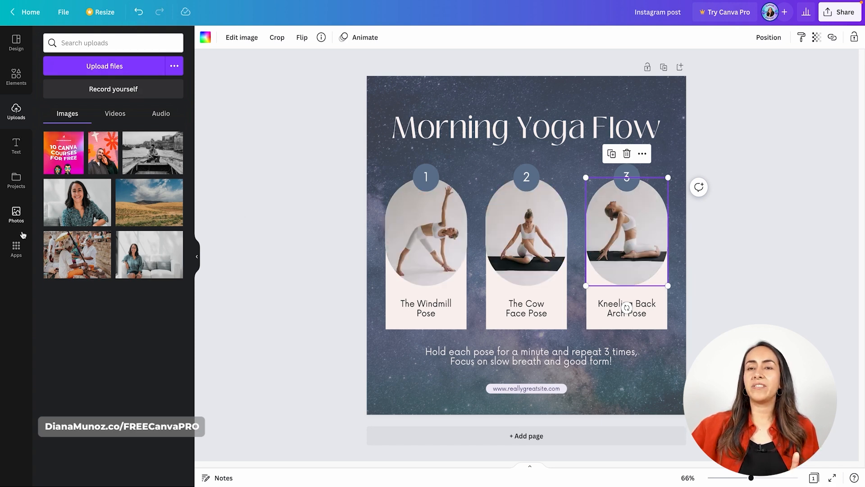
Look through the text options and the ready-made font combinations
click(13, 150)
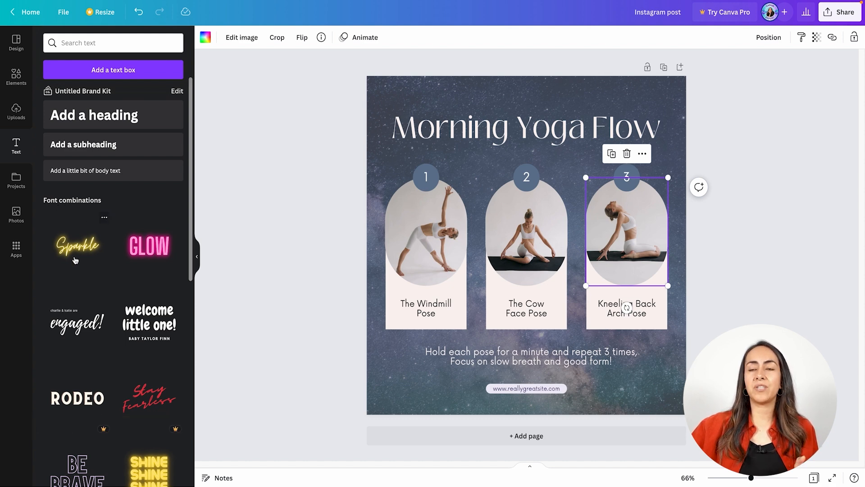
scroll(76, 261, down, 1)
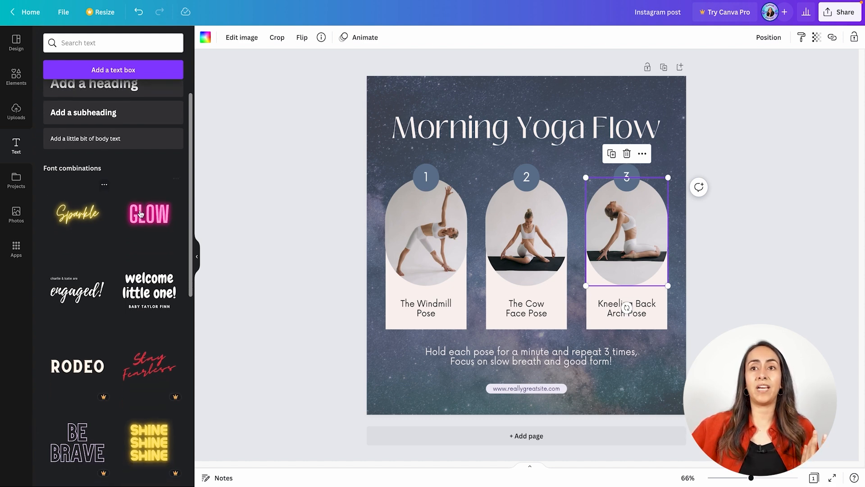
scroll(97, 274, down, 6)
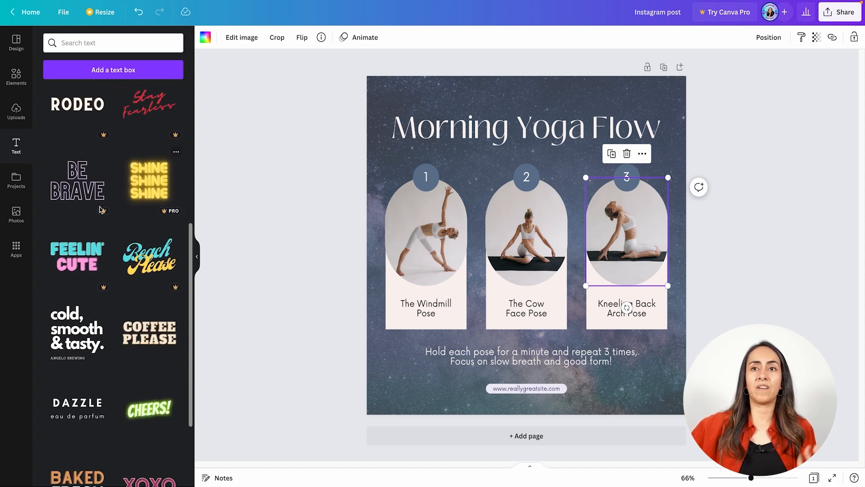
scroll(78, 220, down, 1)
scroll(78, 220, down, 4)
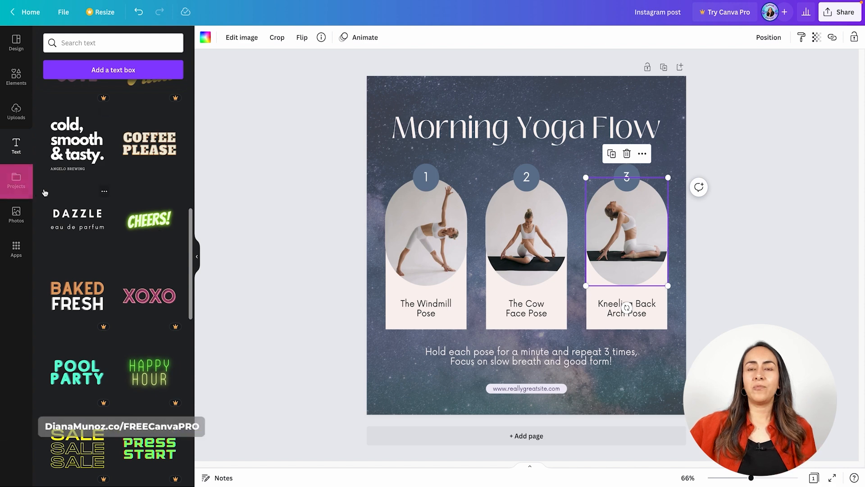
View the saved projects, the photo library and the available Canva apps one after another
click(20, 180)
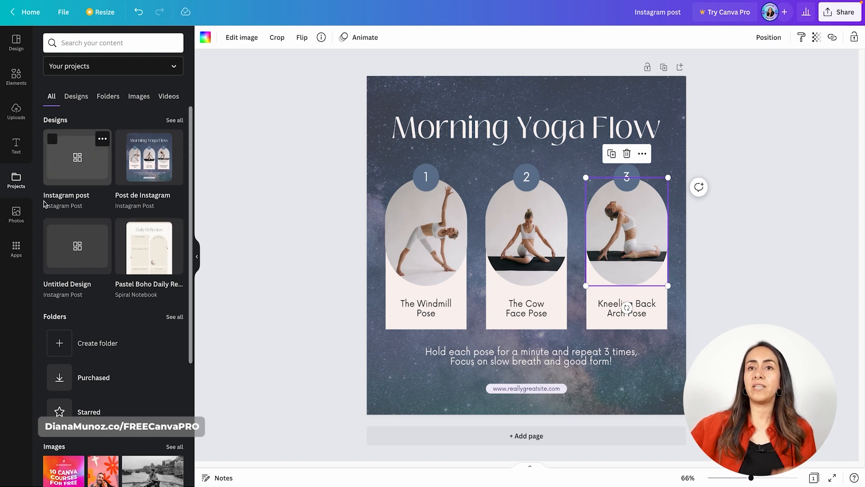
click(23, 218)
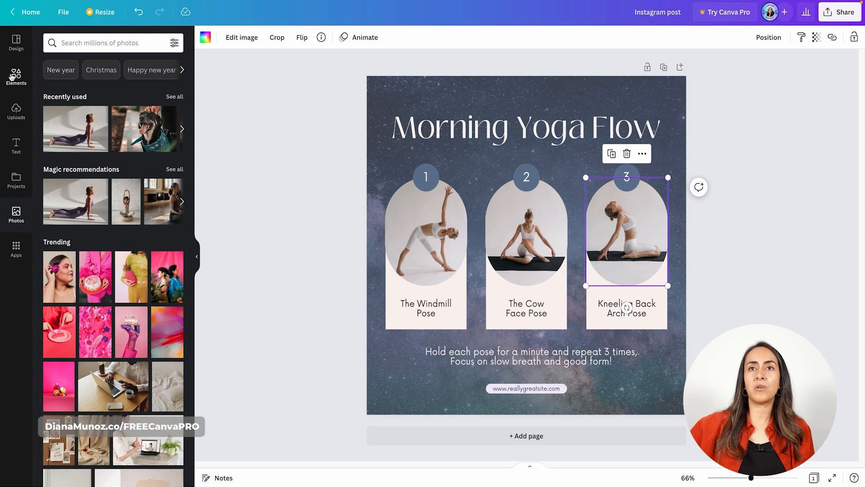
click(19, 247)
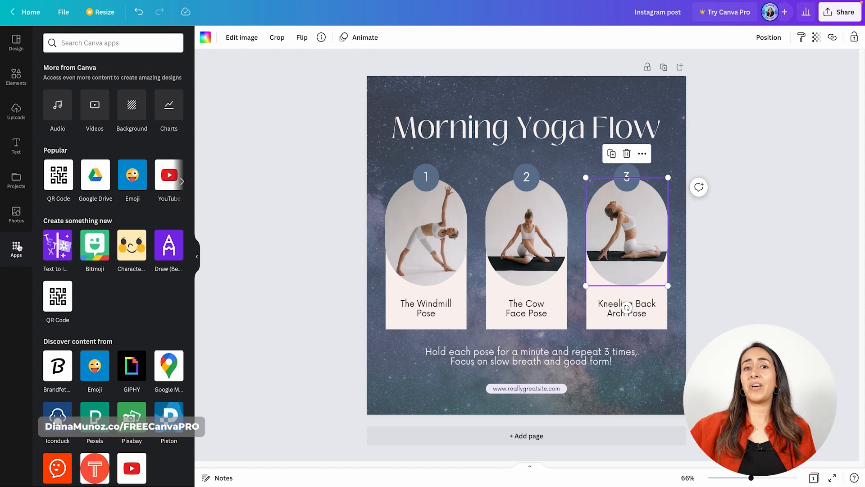
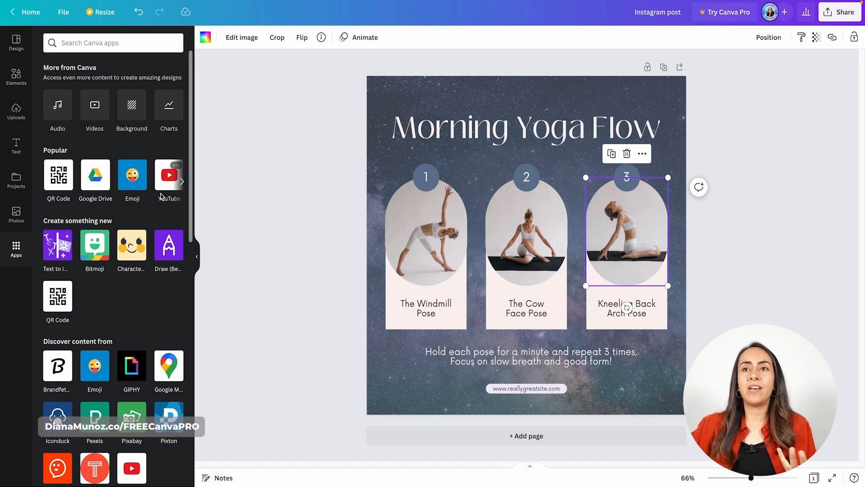
Look through the popular apps and the rest of the app catalogue
click(182, 182)
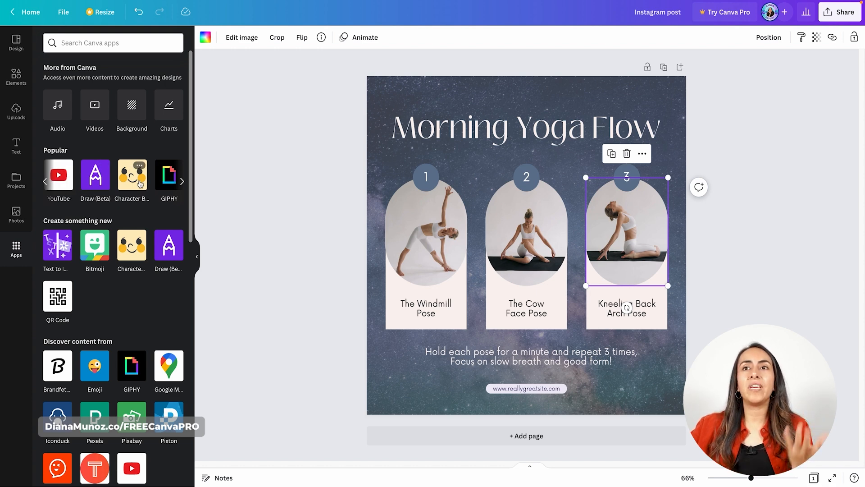
click(182, 181)
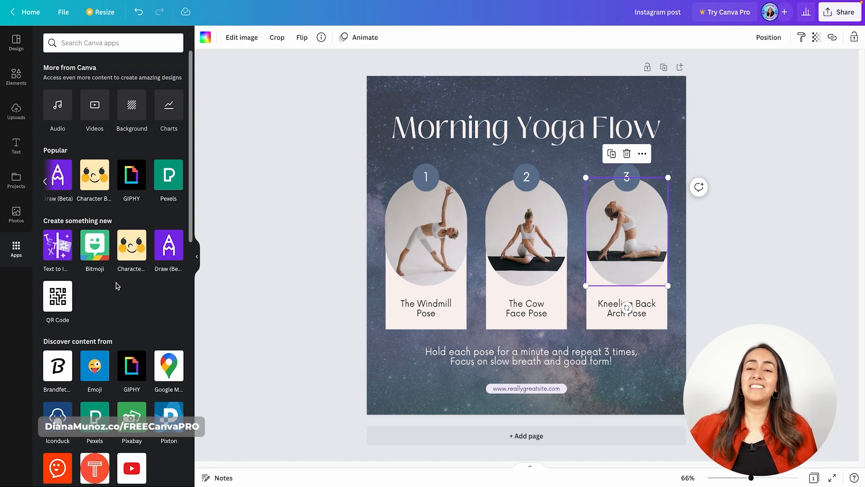
scroll(116, 286, down, 10)
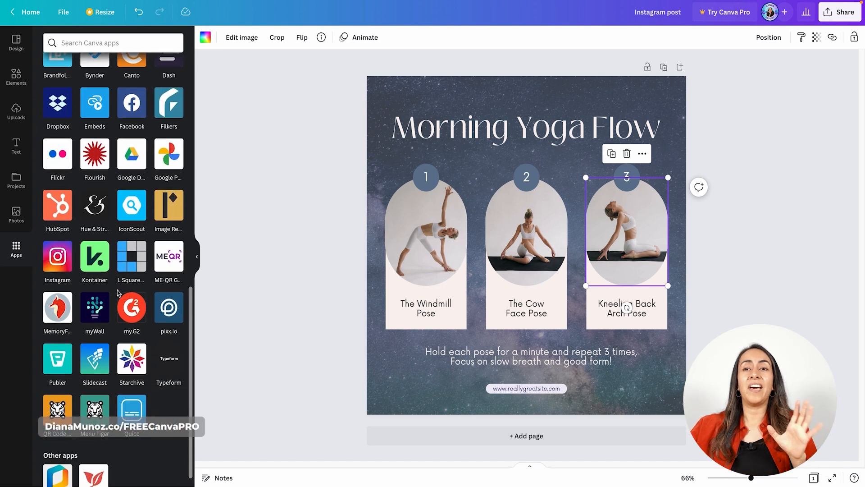
scroll(118, 293, up, 10)
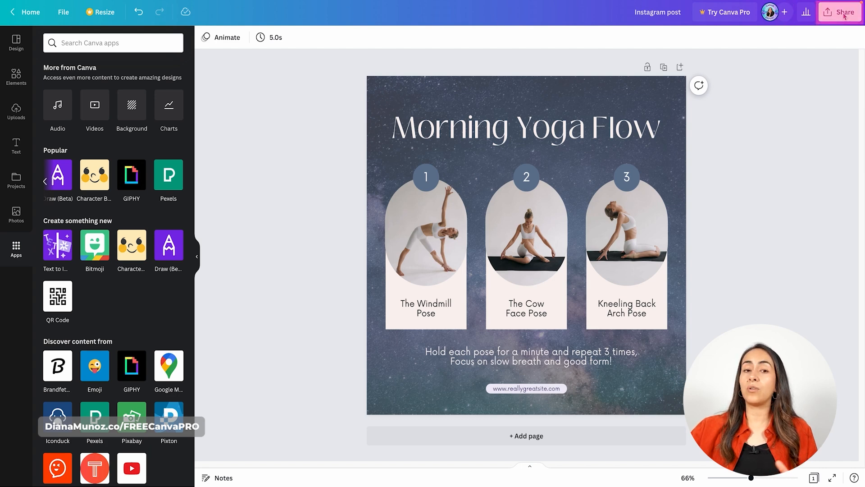
Check the permission levels available for sharing the design with the team, keeping it set to Not shared
click(784, 13)
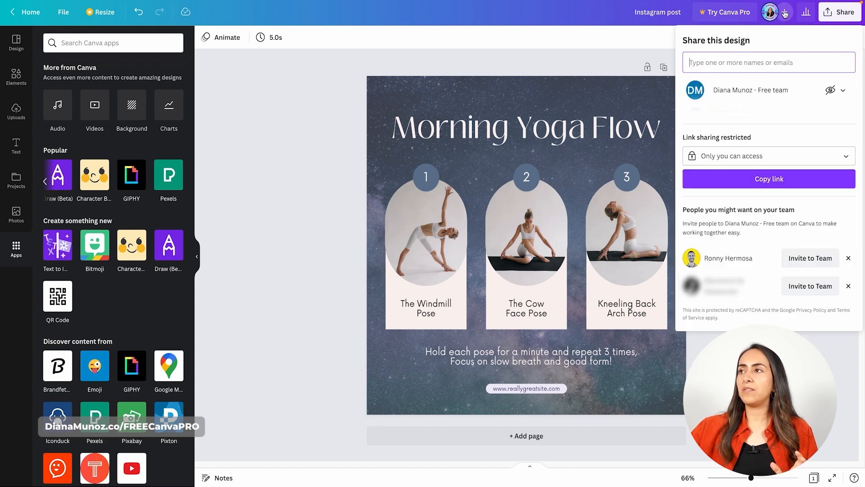
click(838, 90)
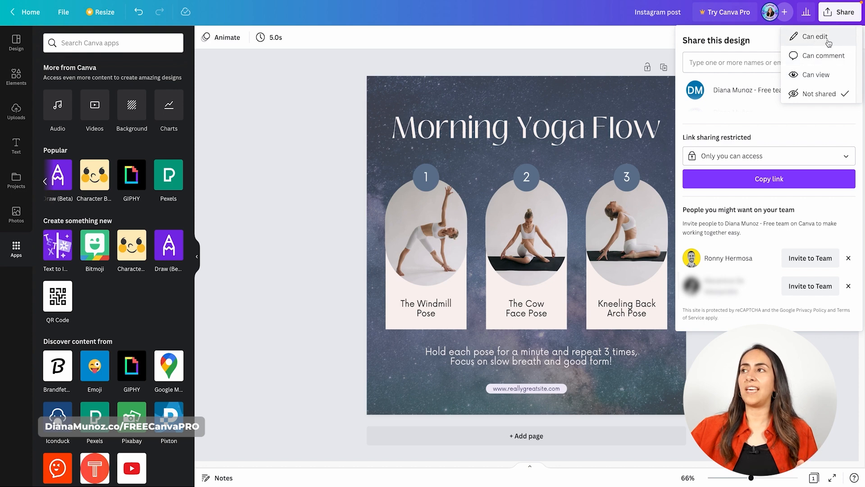
click(825, 97)
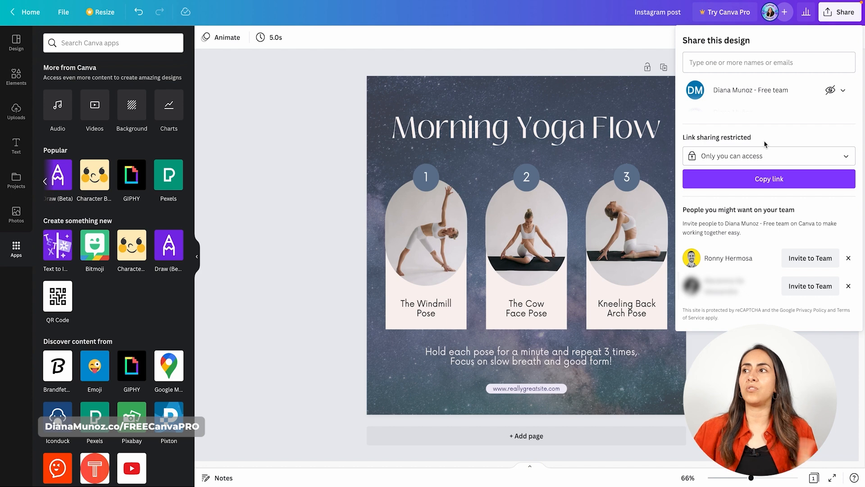
Set the design's link access to Anyone with the link and copy the link
click(848, 157)
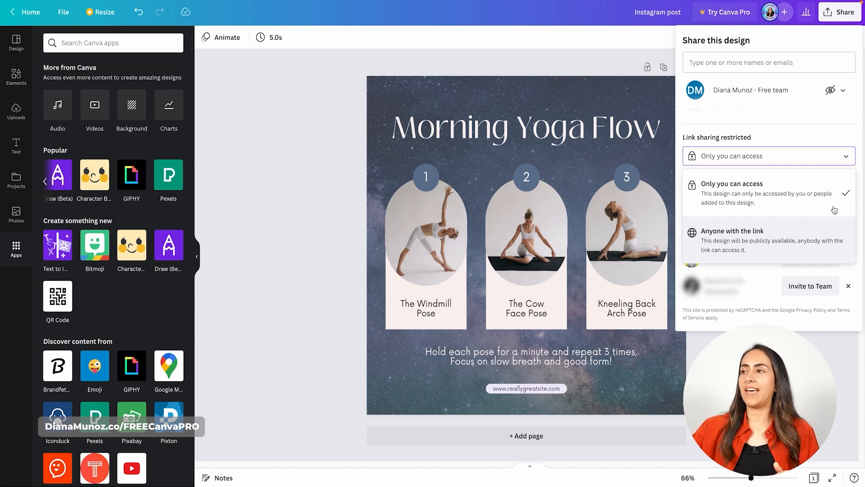
click(770, 237)
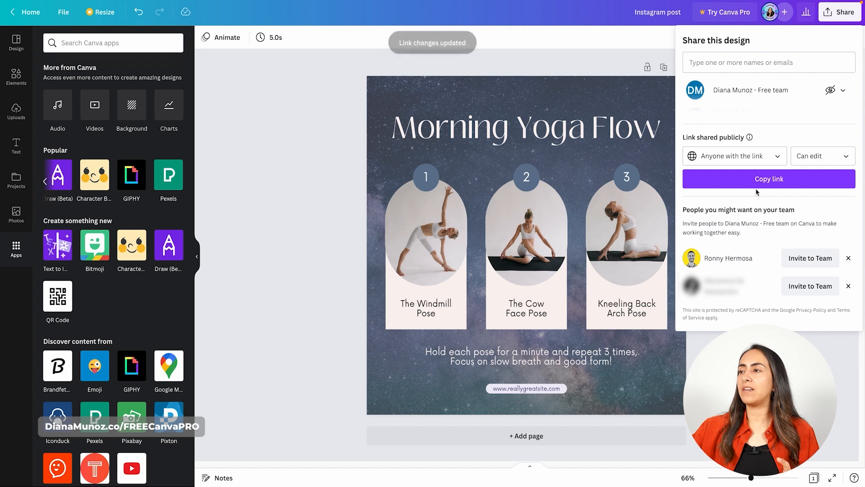
click(778, 183)
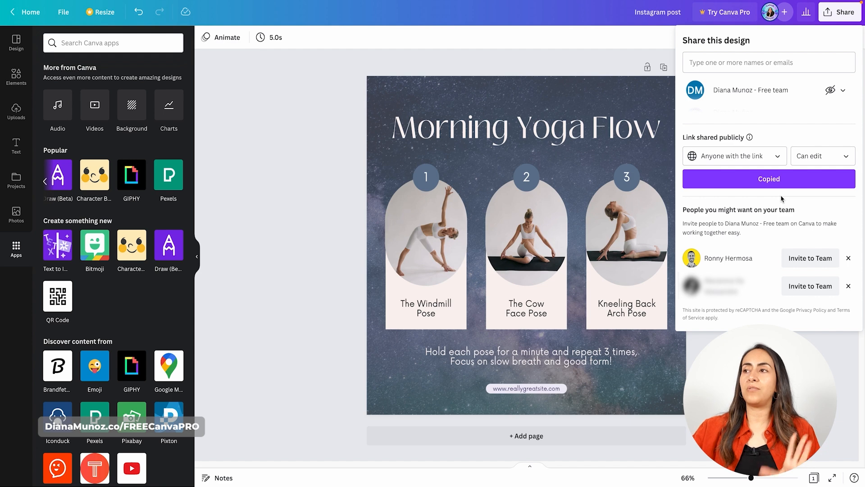
click(784, 21)
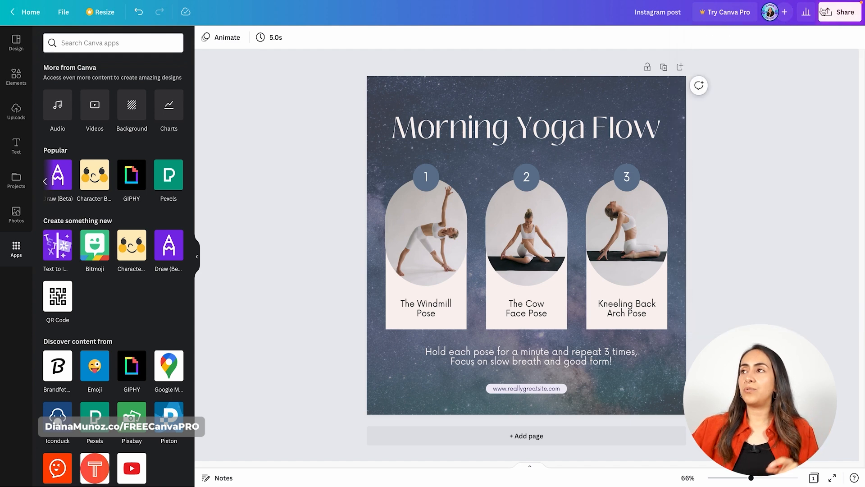
Review the share options for the public link, including who can access it and the view, comment and edit permissions
click(849, 20)
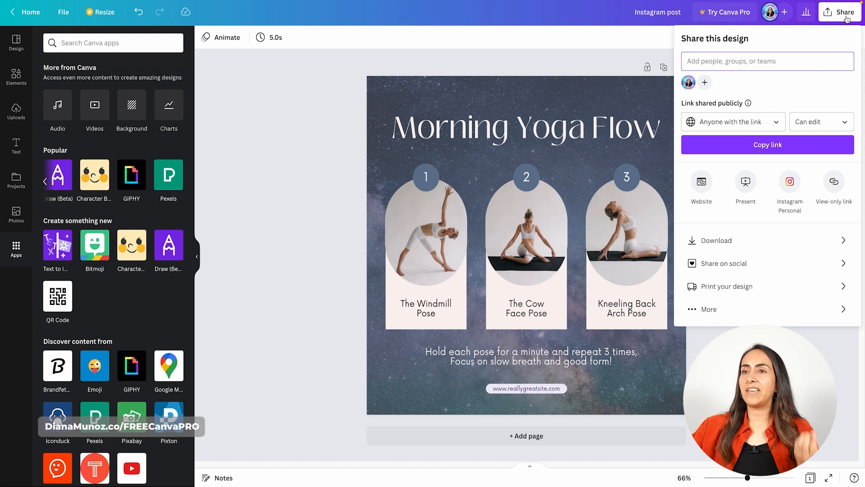
click(777, 124)
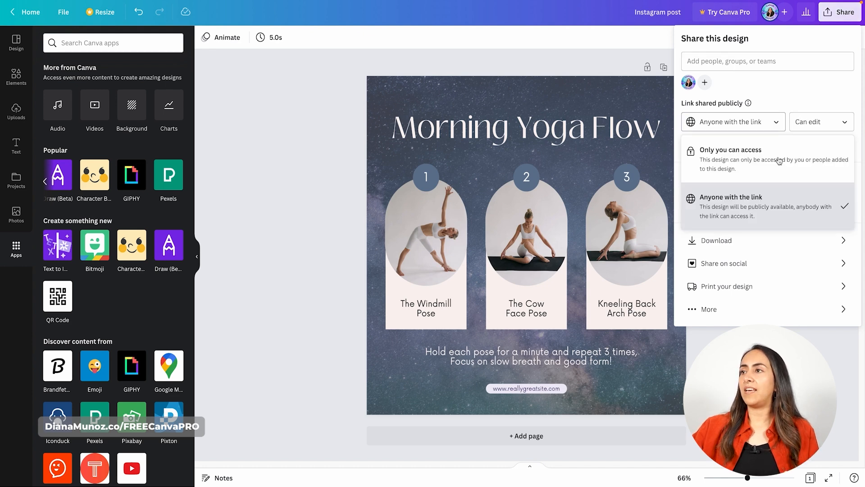
click(816, 130)
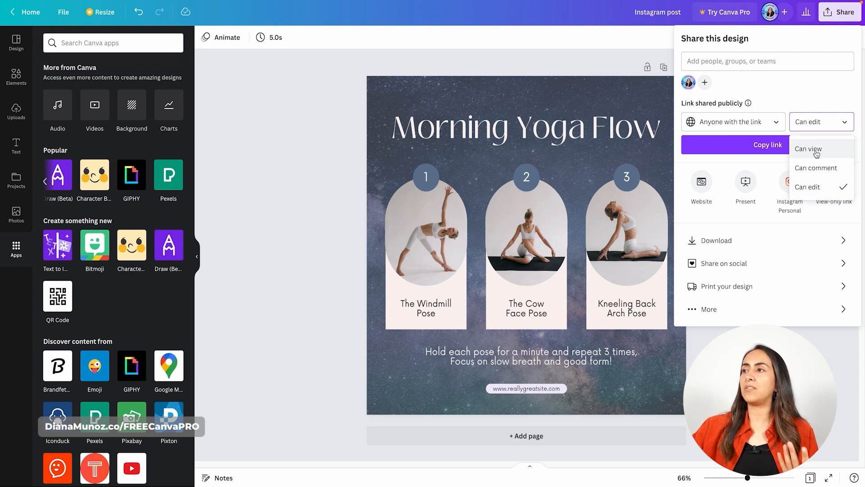
click(821, 107)
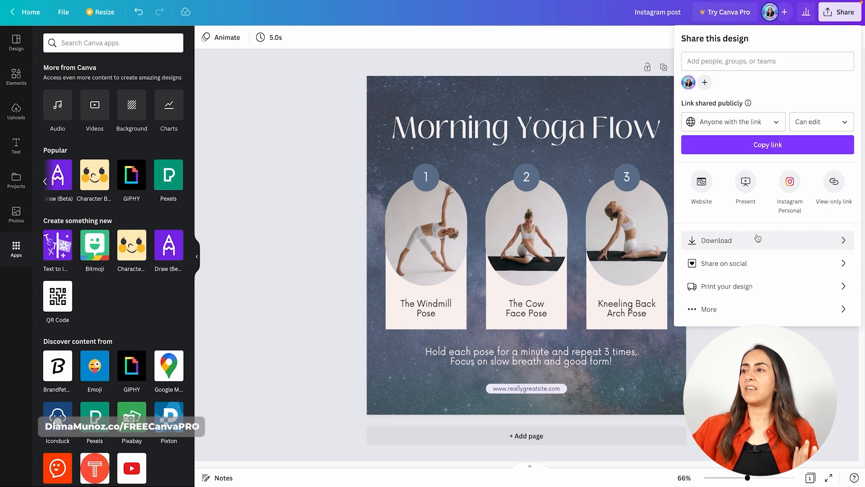
Review the available download file types and download the yoga design as a PNG
click(840, 244)
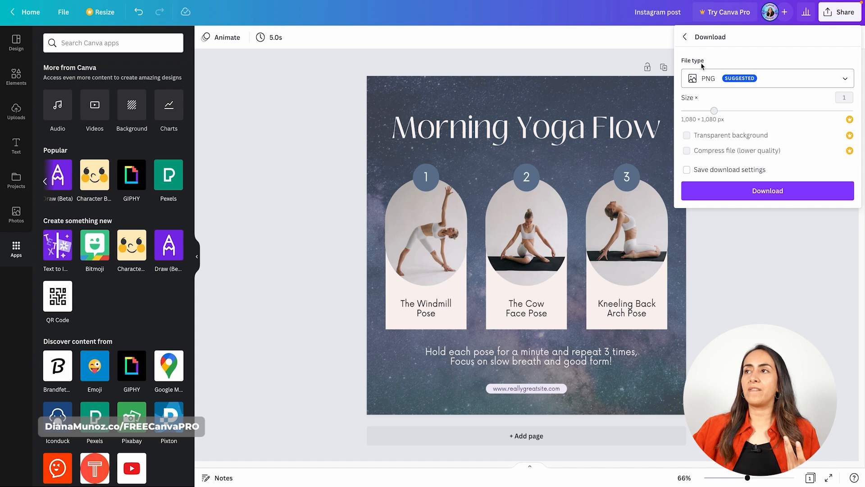
click(846, 84)
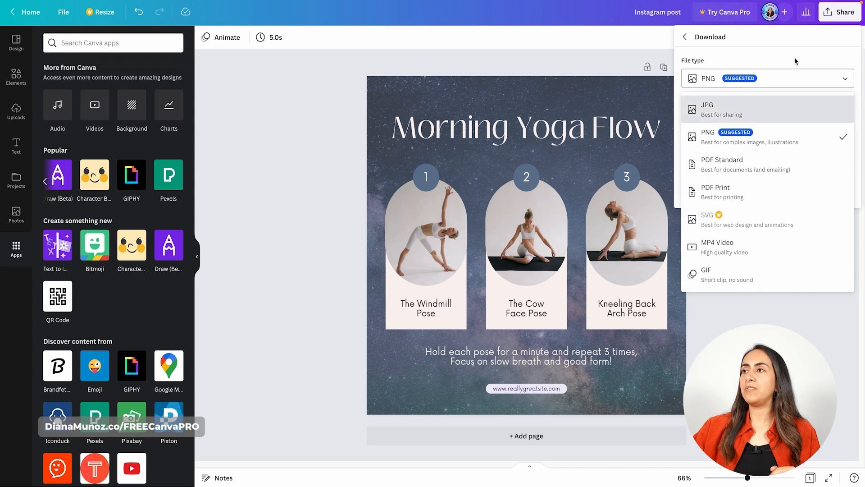
click(858, 65)
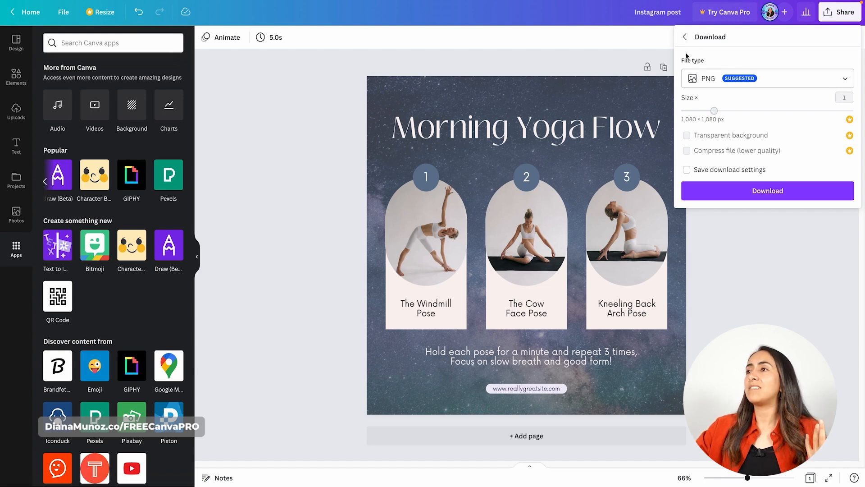
click(766, 194)
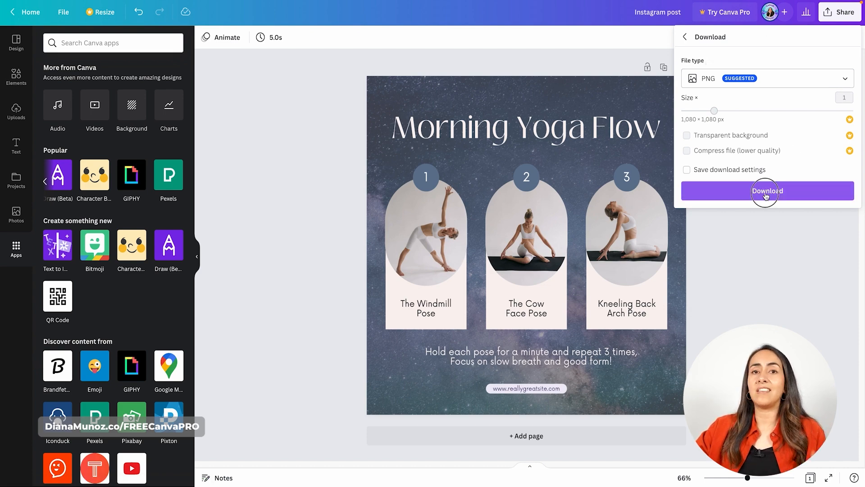